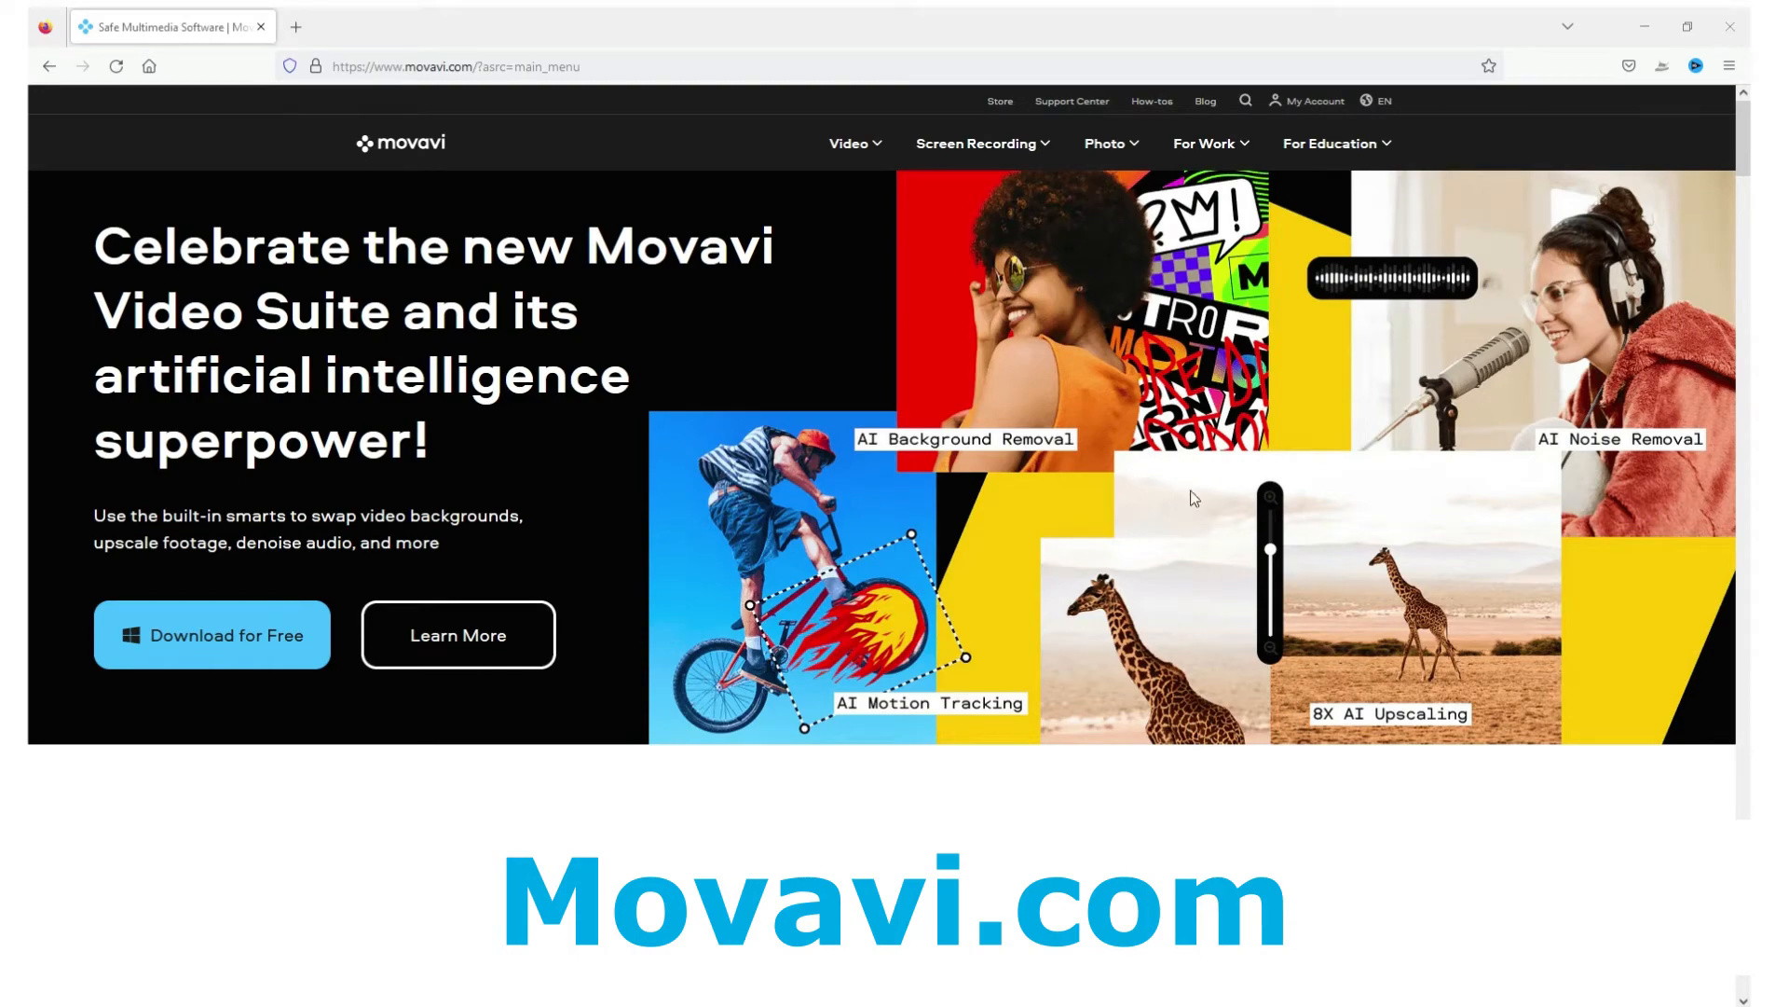
- Open the Movavi Video Suite product page for Windows and review its purchase plans
{"action": "left_click", "coordinate": [866, 149]}
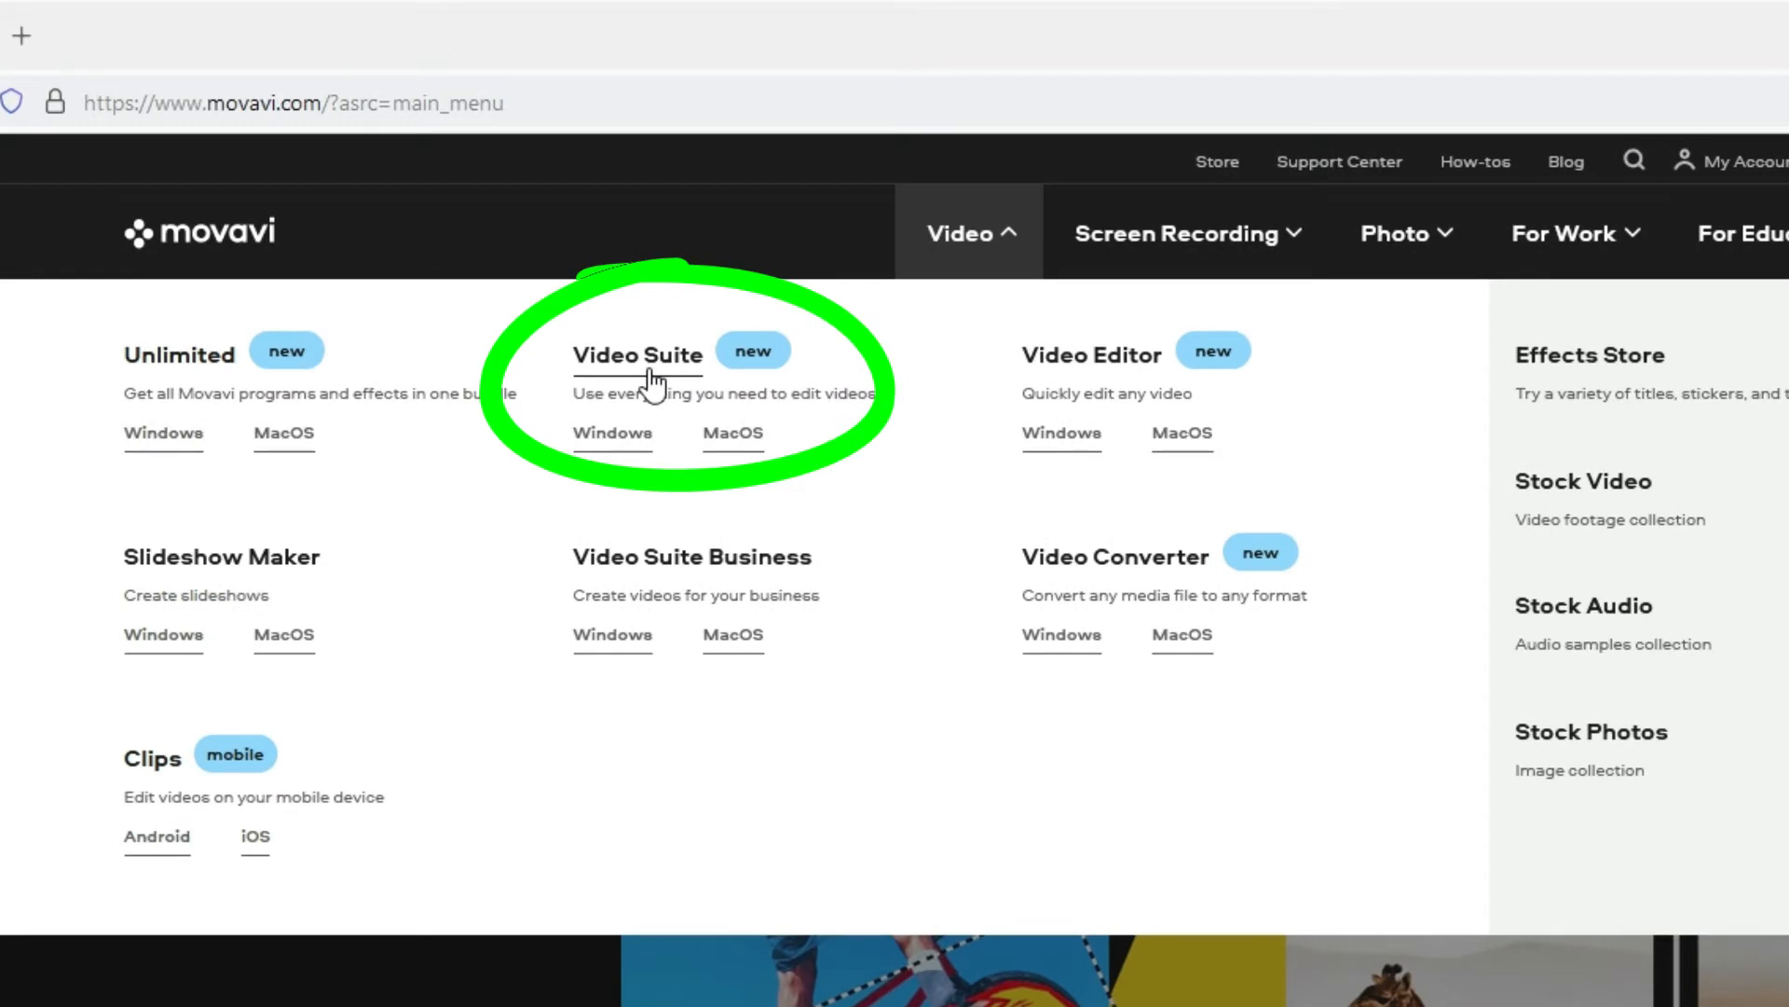
{"action": "left_click", "coordinate": [652, 378]}
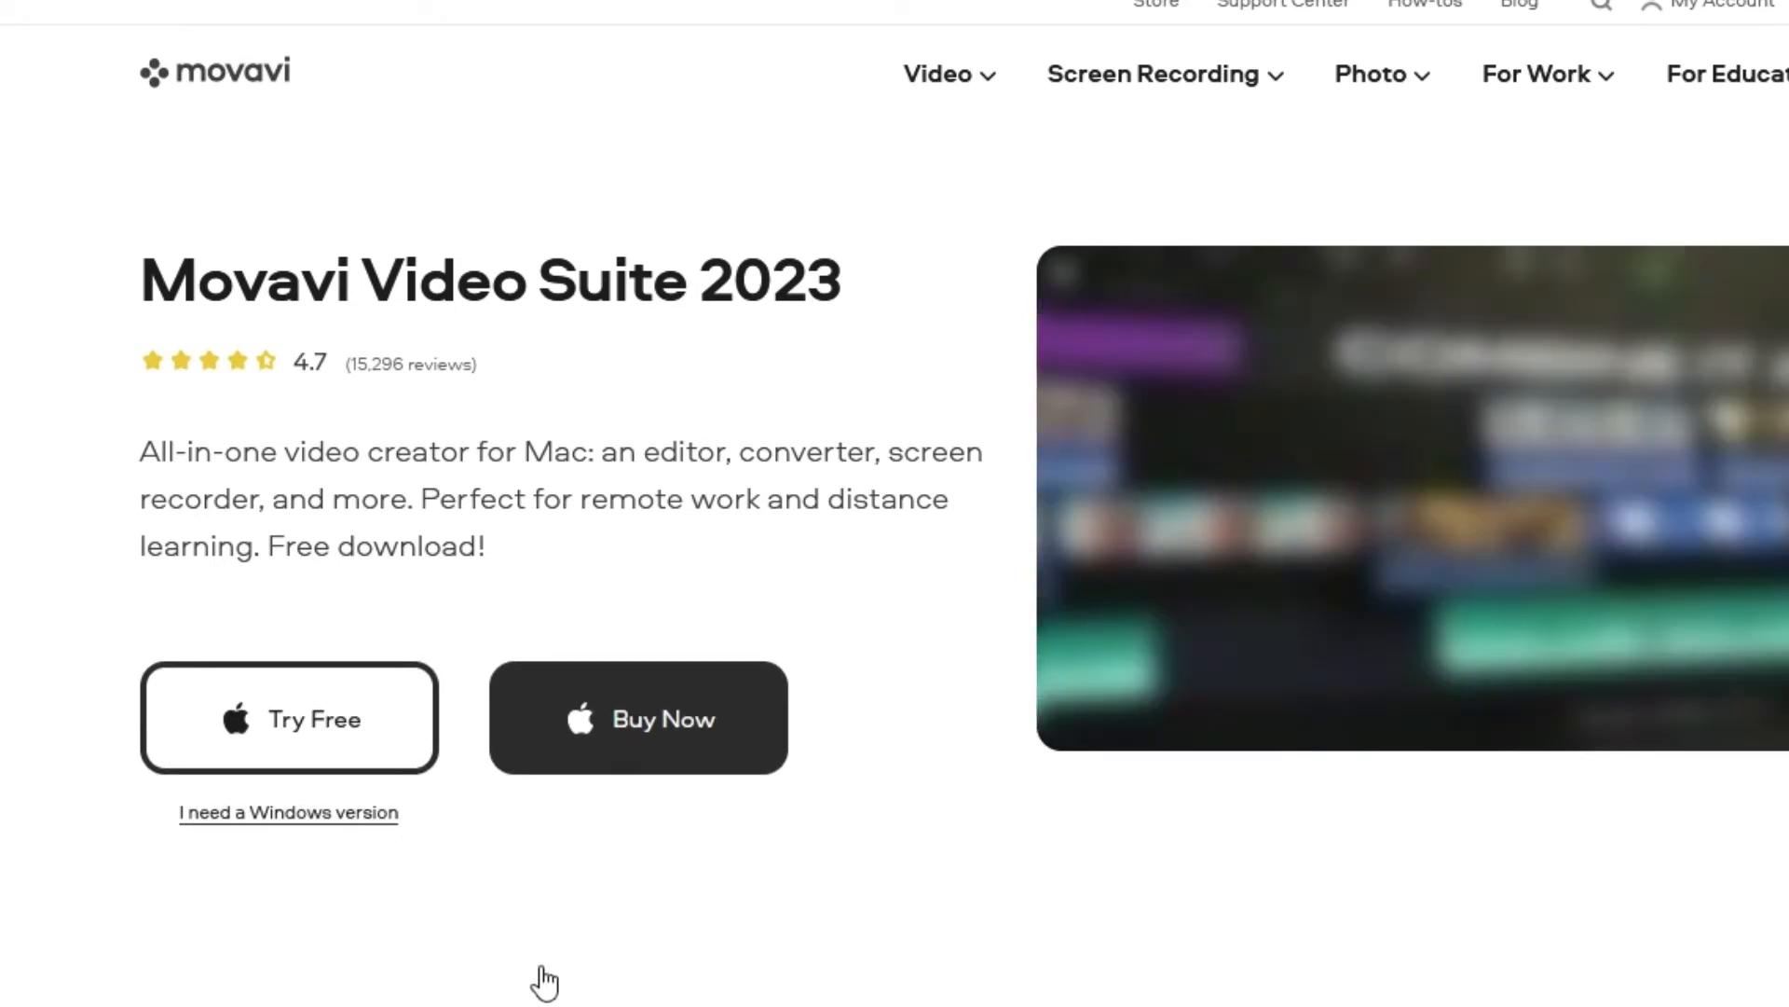
{"action": "key", "text": "alt+Left"}
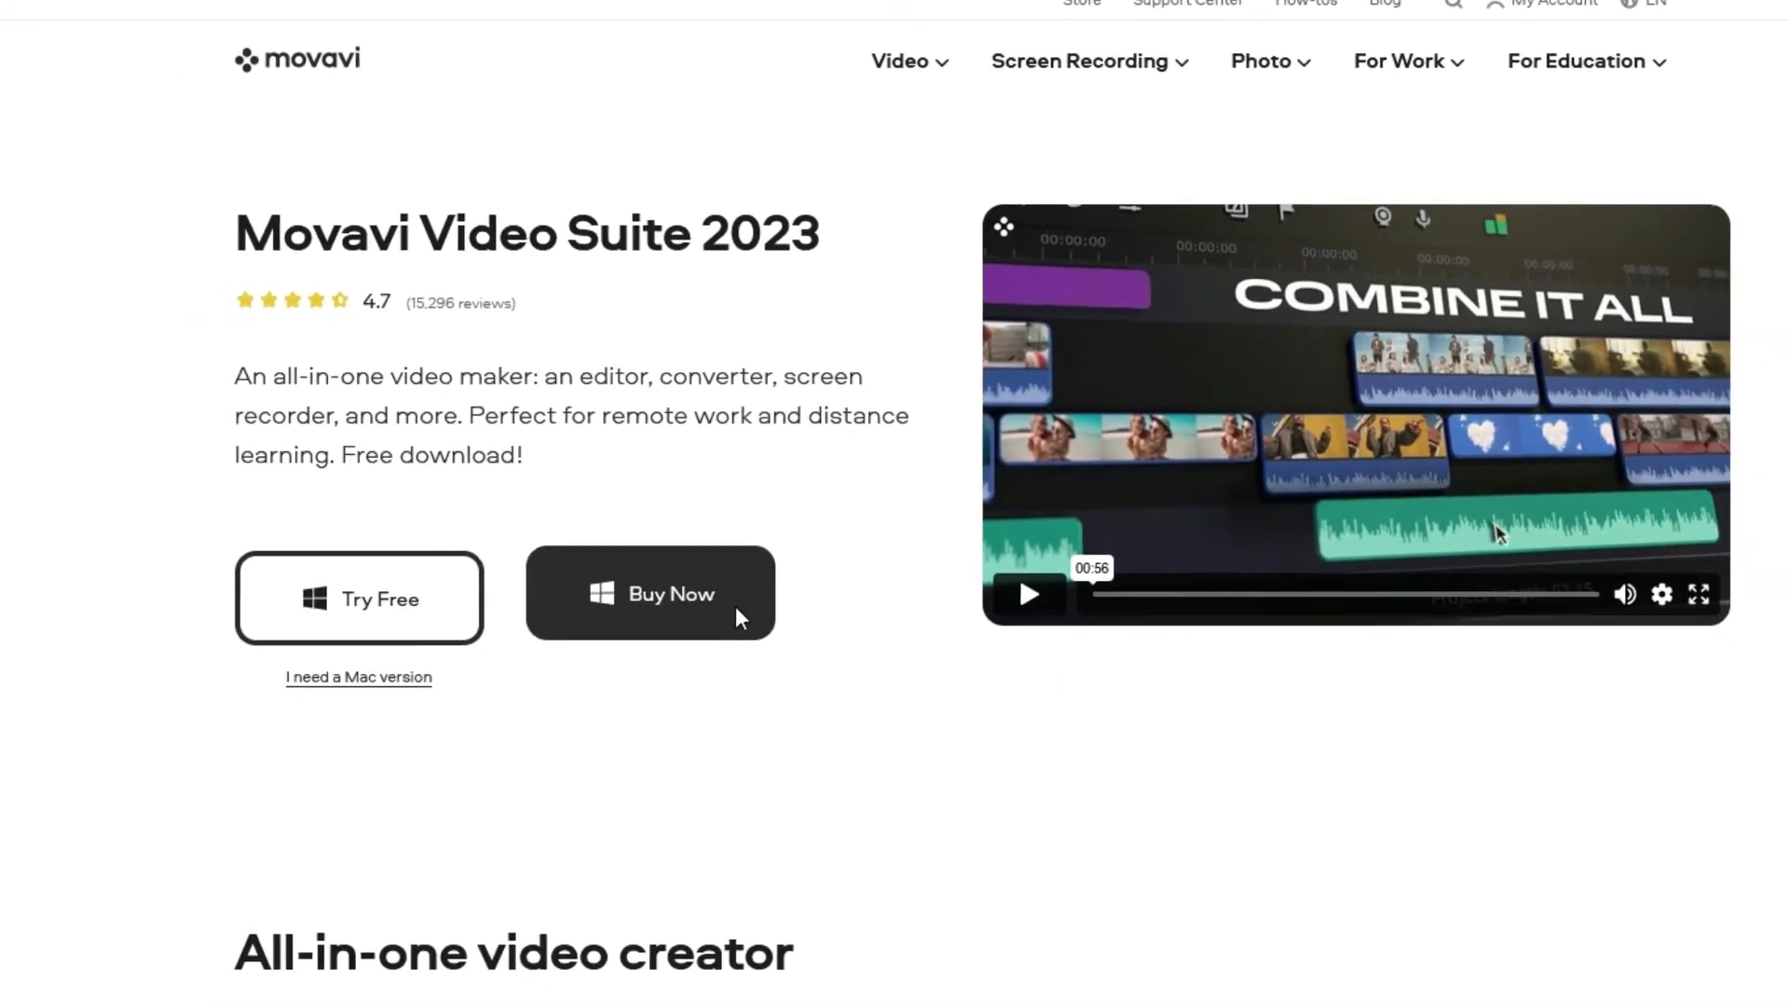
{"action": "left_click", "coordinate": [726, 684]}
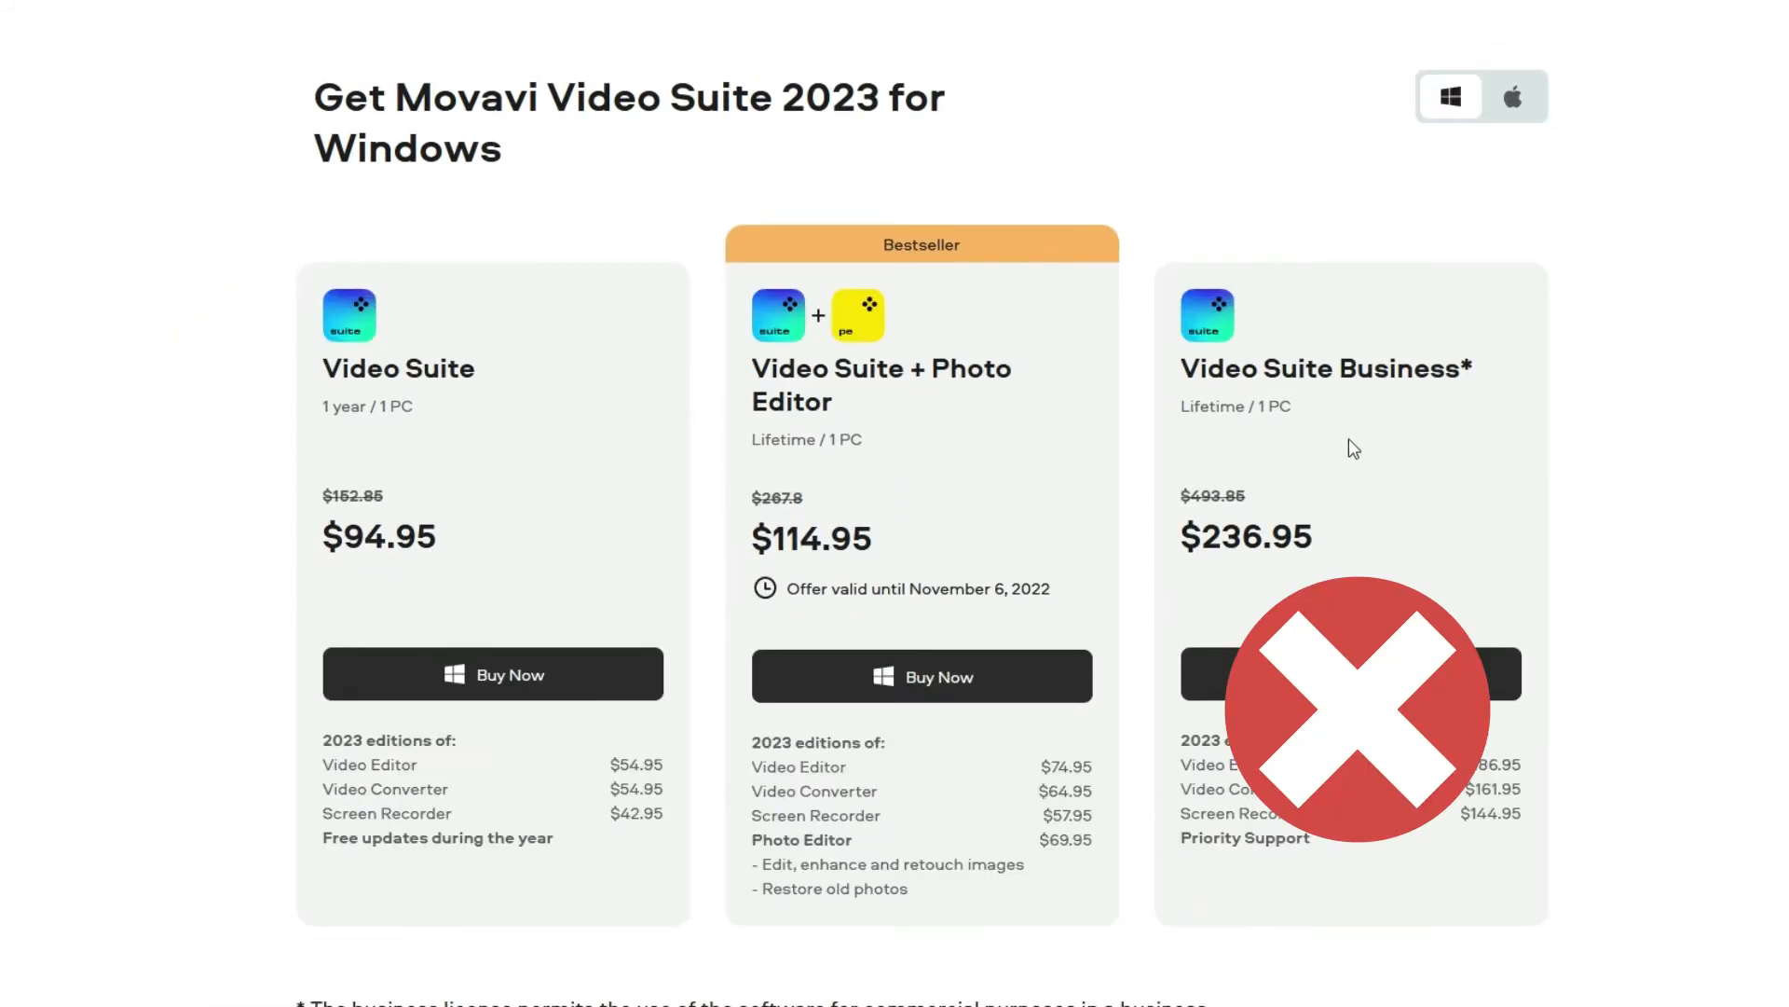
{"action": "left_click_drag", "start_coordinate": [479, 374], "coordinate": [316, 377]}
{"action": "left_click", "coordinate": [527, 487]}
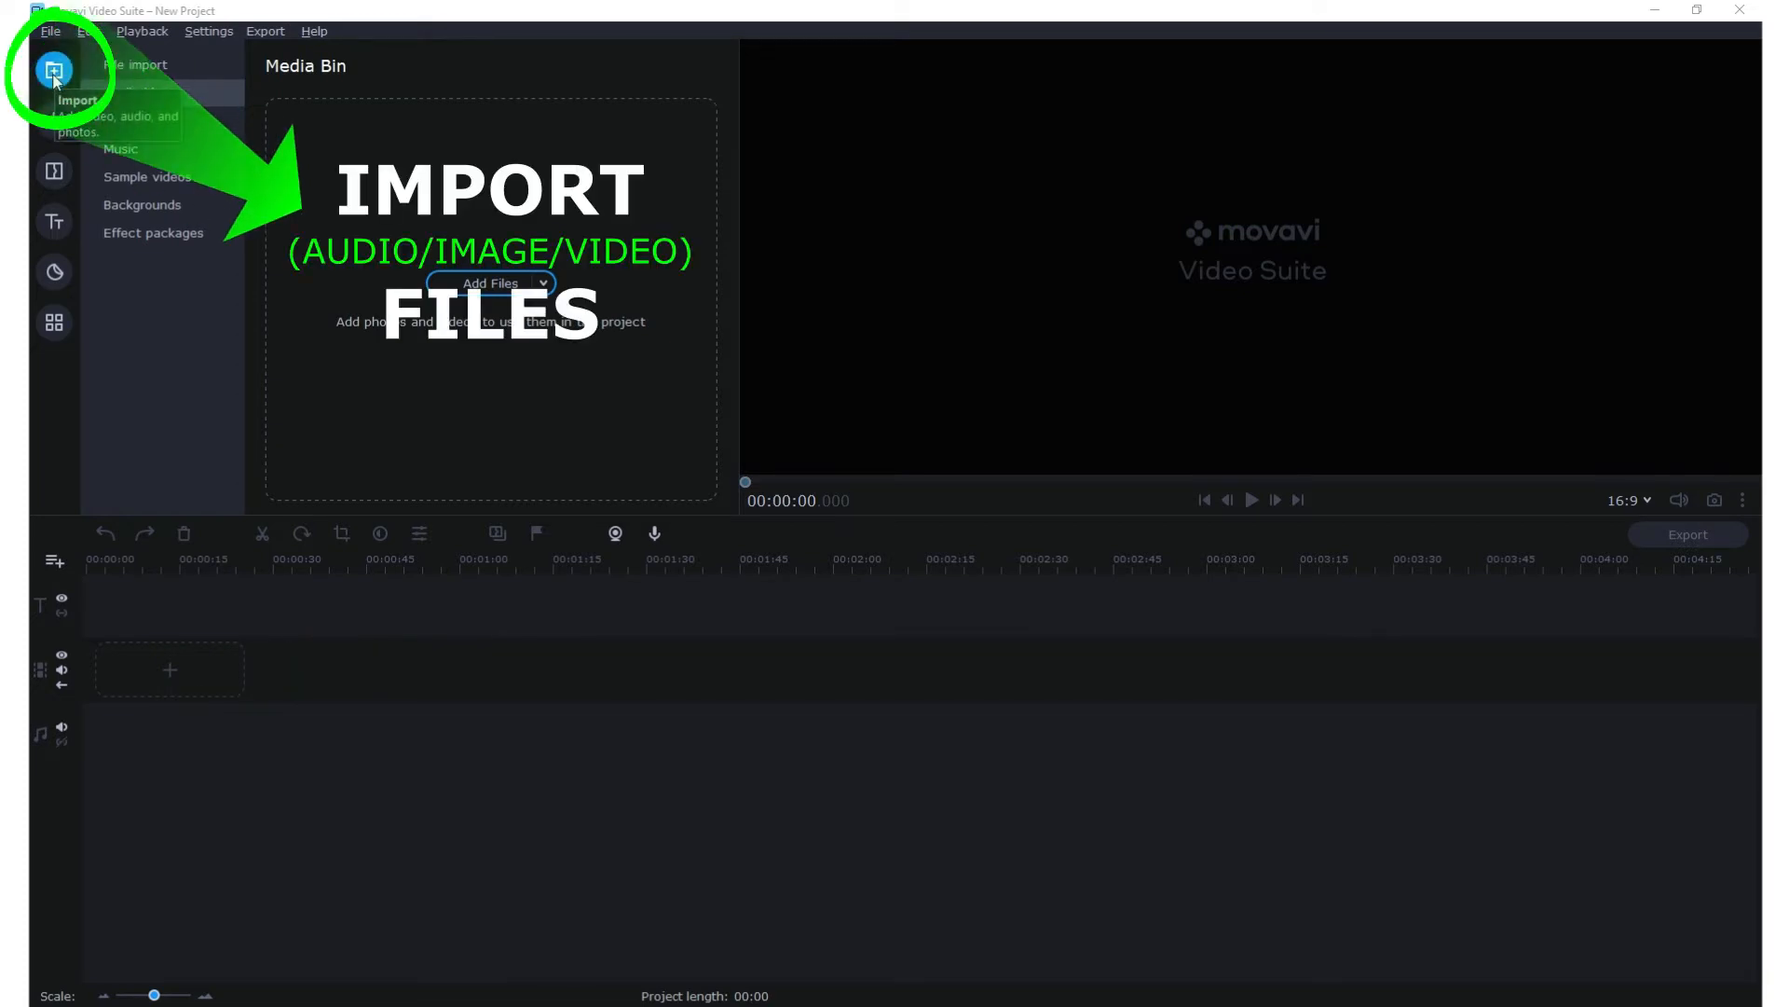
- Preview the Fade to black and Page turn transitions in the Featured transitions collection
{"action": "left_click", "coordinate": [62, 176]}
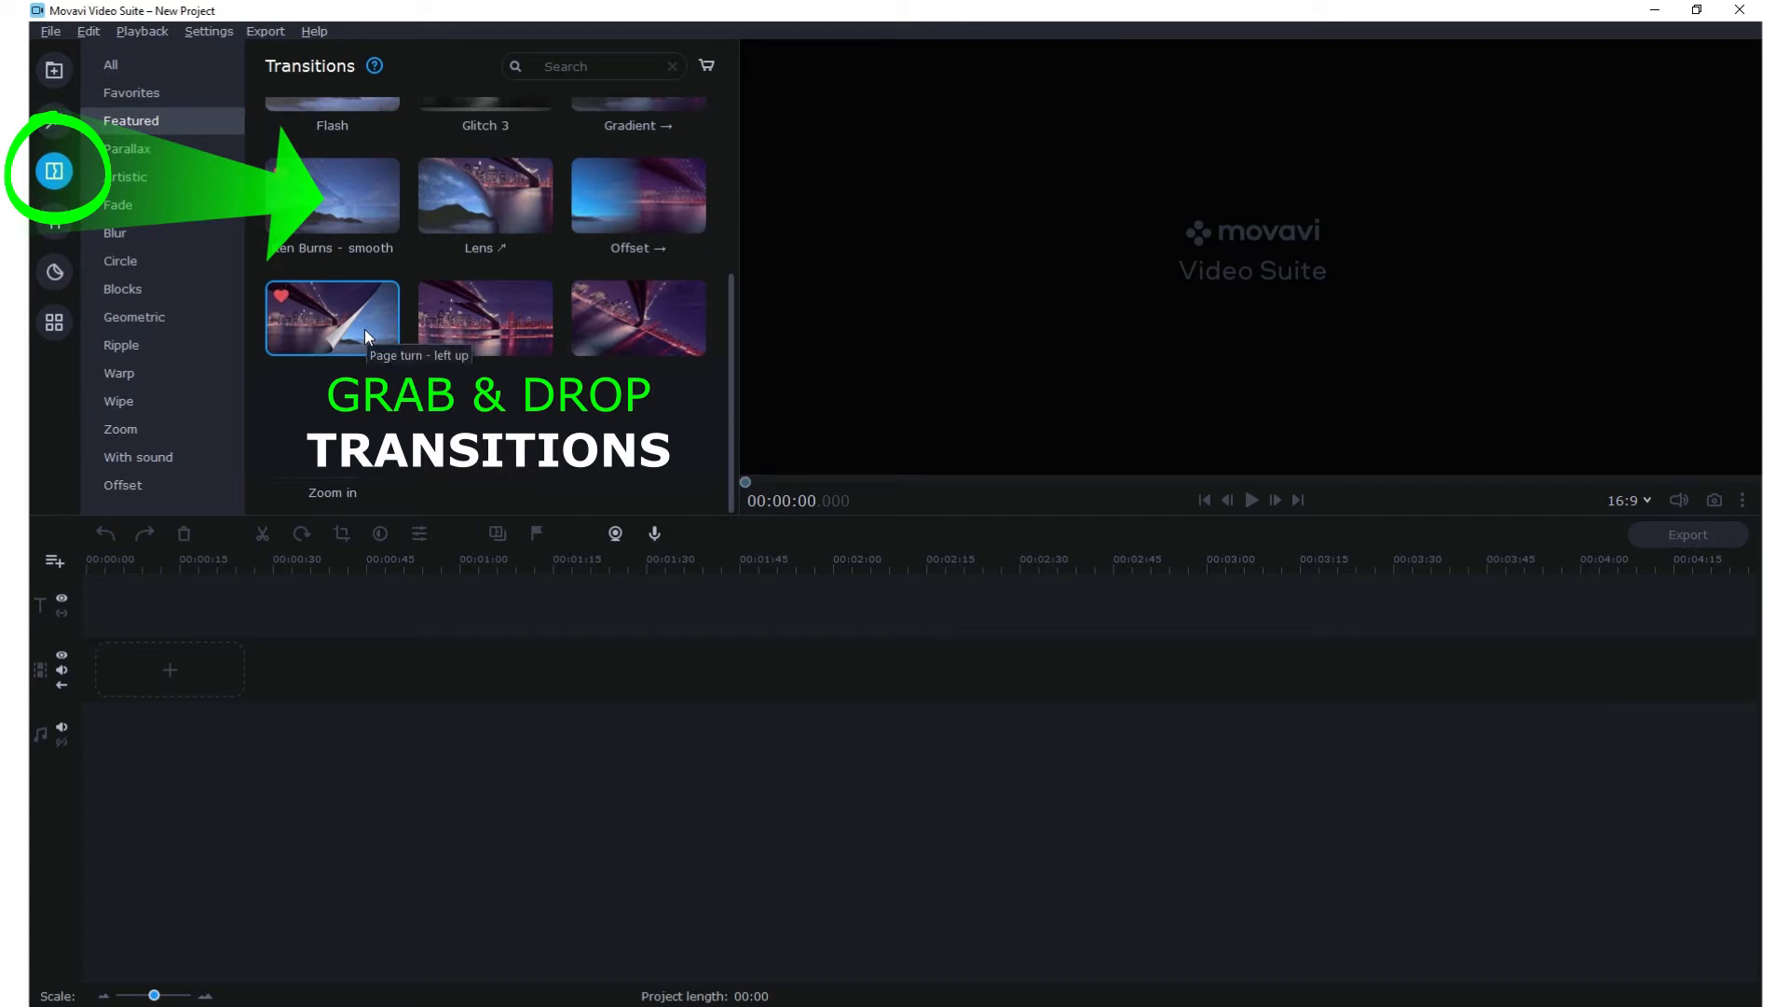
{"action": "scroll", "coordinate": [365, 328], "scroll_direction": "up", "scroll_amount": 5}
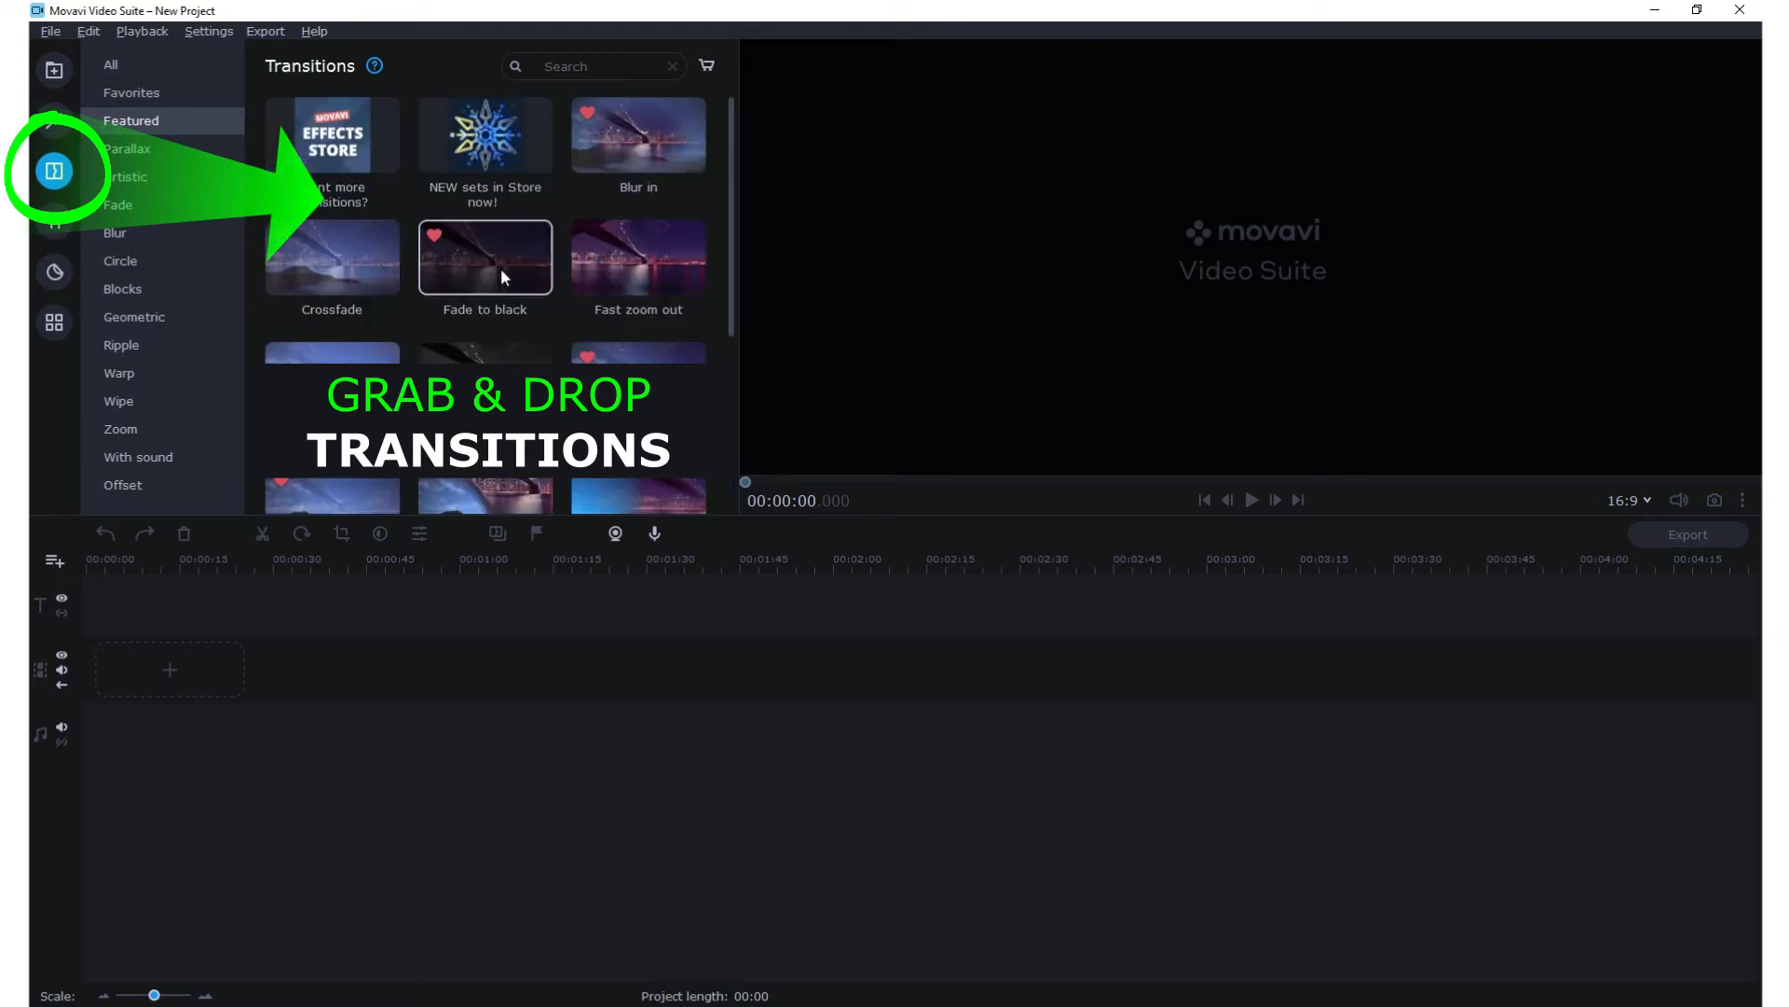
{"action": "left_click", "coordinate": [502, 272]}
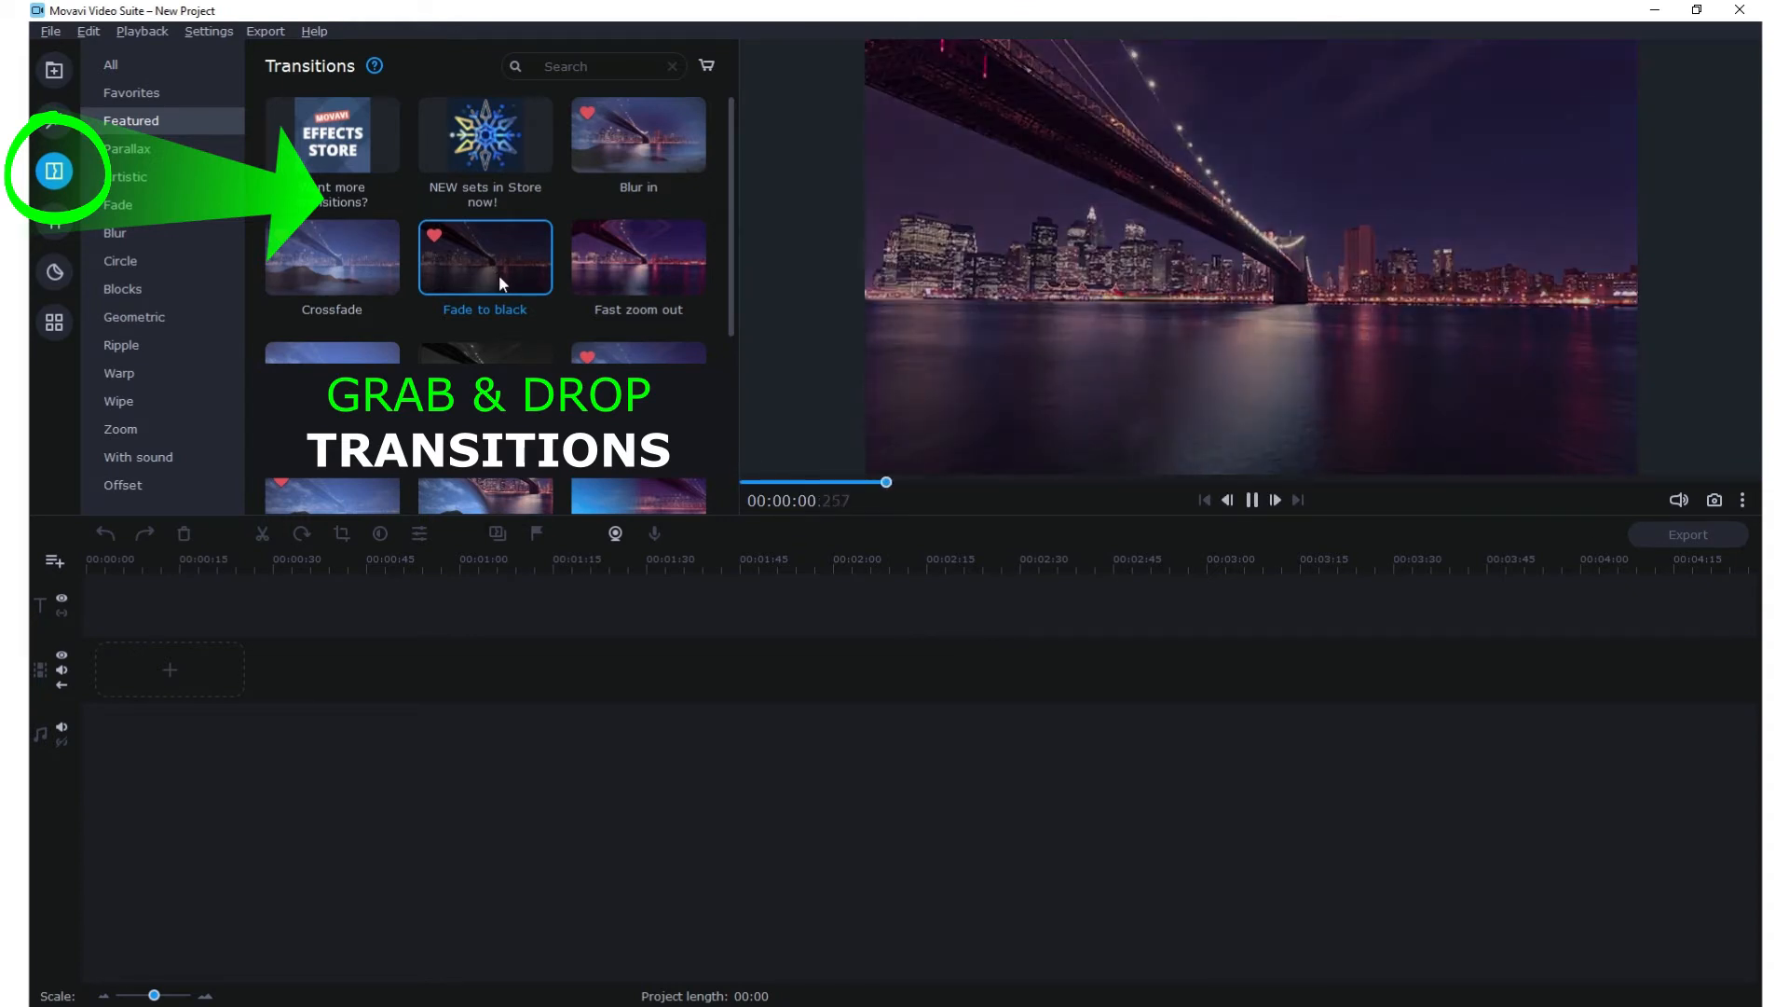
{"action": "scroll", "coordinate": [500, 274], "scroll_direction": "down", "scroll_amount": 3}
{"action": "left_click", "coordinate": [341, 322]}
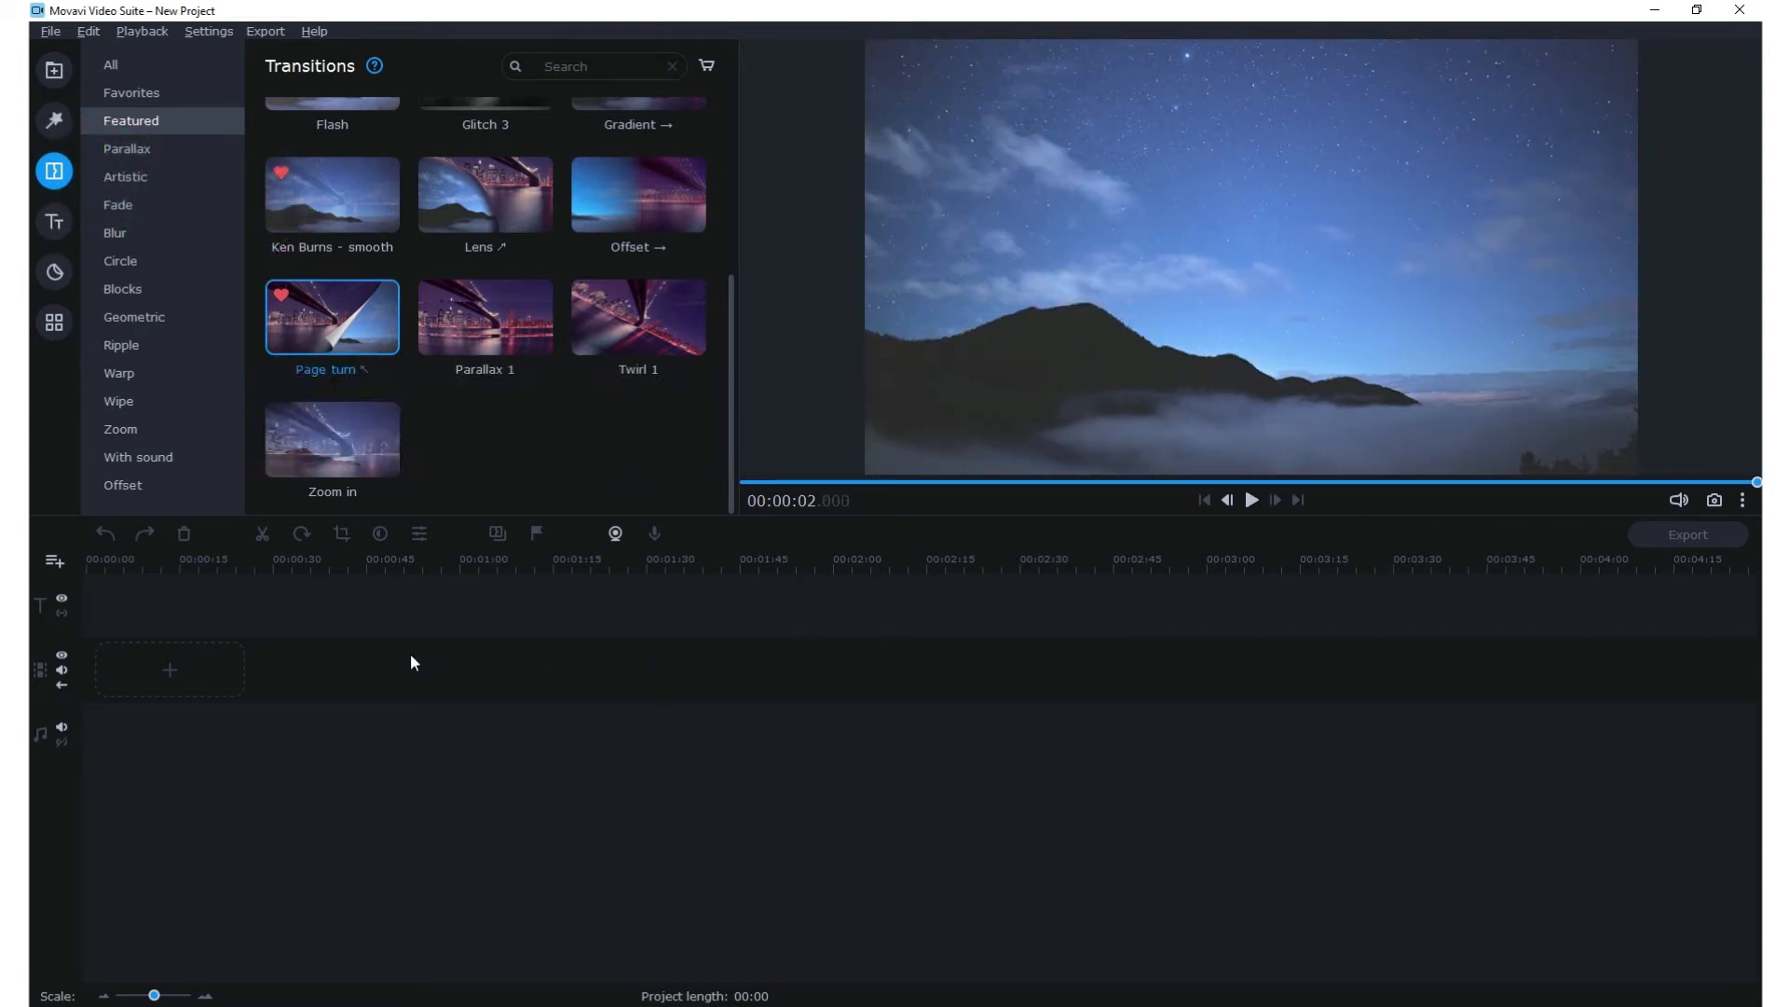
- Create a new project and open the file selection dialog for adding media to the empty media bin
{"action": "left_click", "coordinate": [54, 70]}
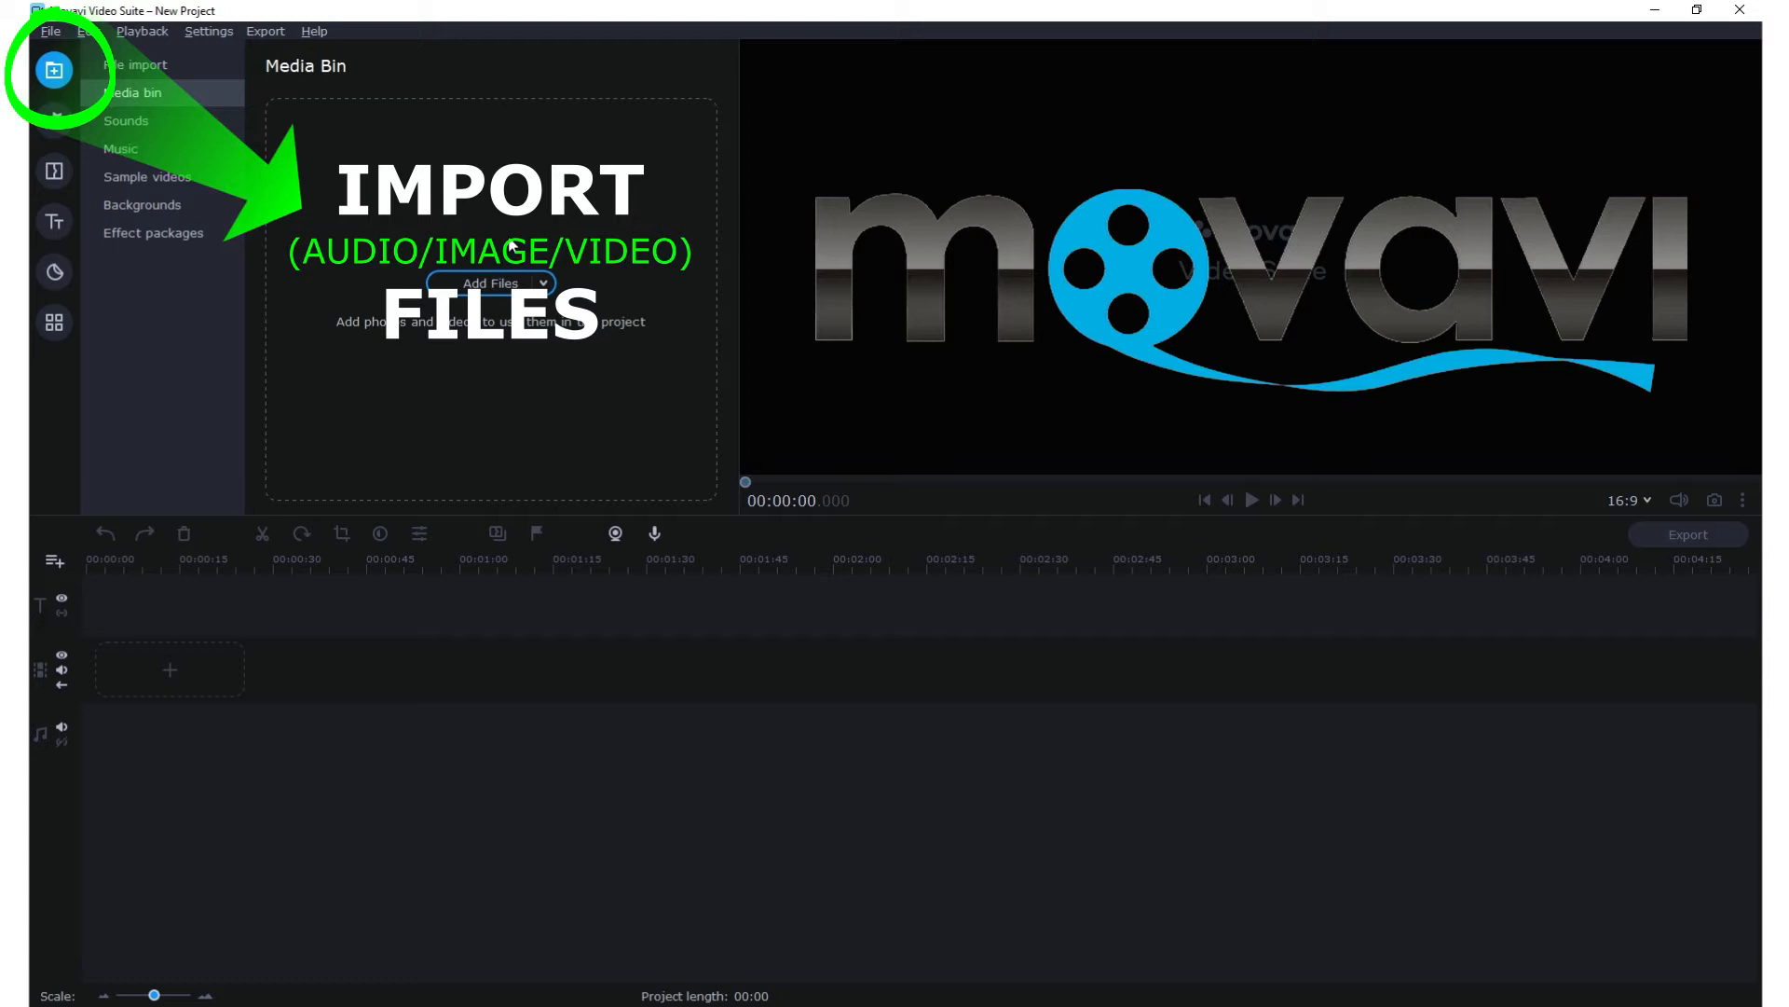
{"action": "left_click", "coordinate": [50, 31]}
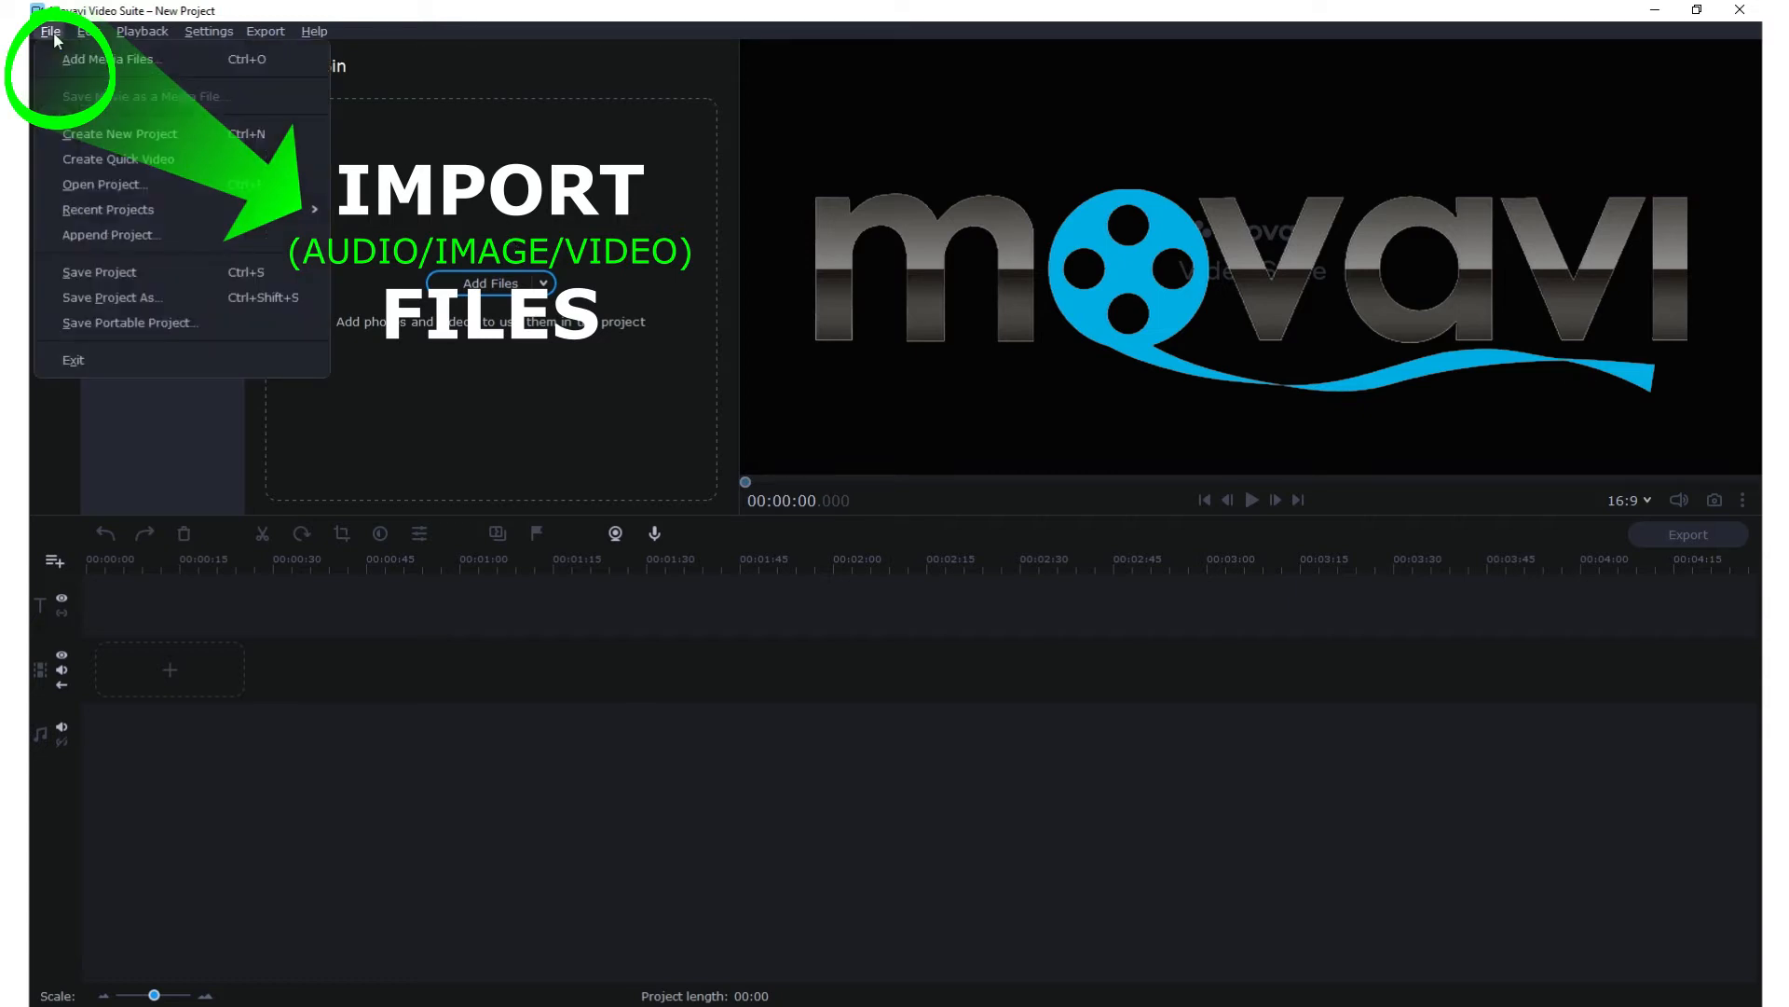
{"action": "left_click", "coordinate": [203, 138]}
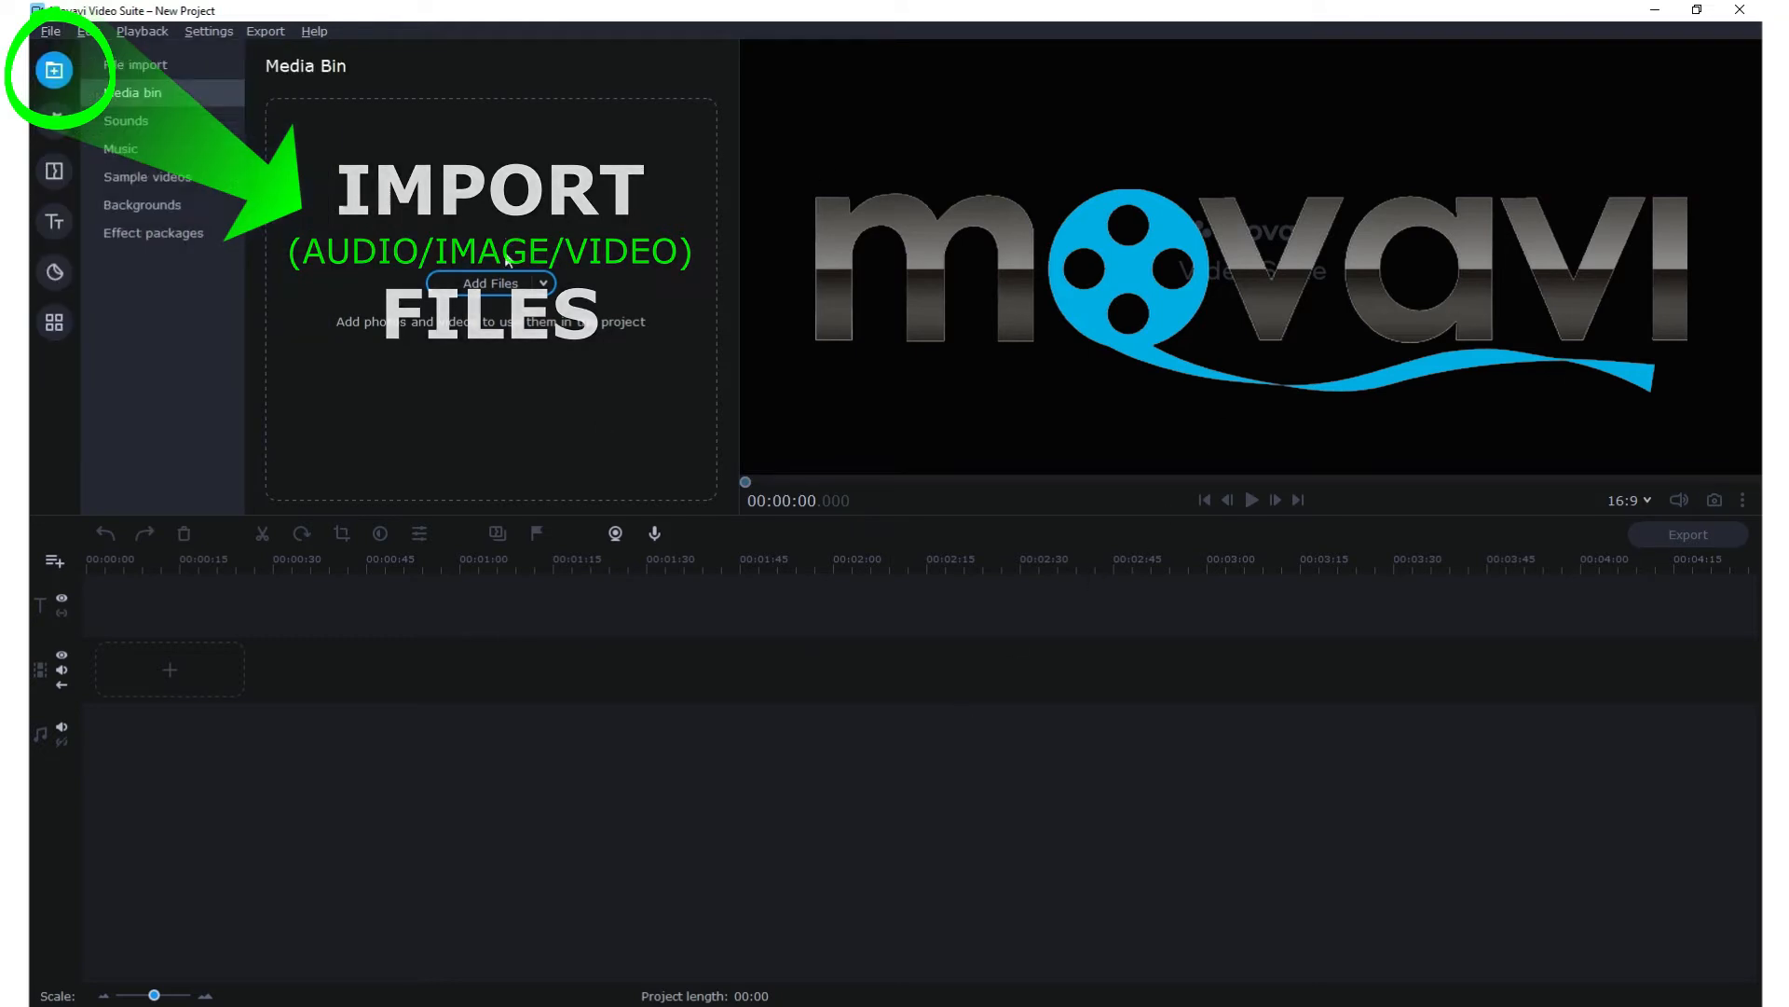
{"action": "left_click", "coordinate": [517, 283]}
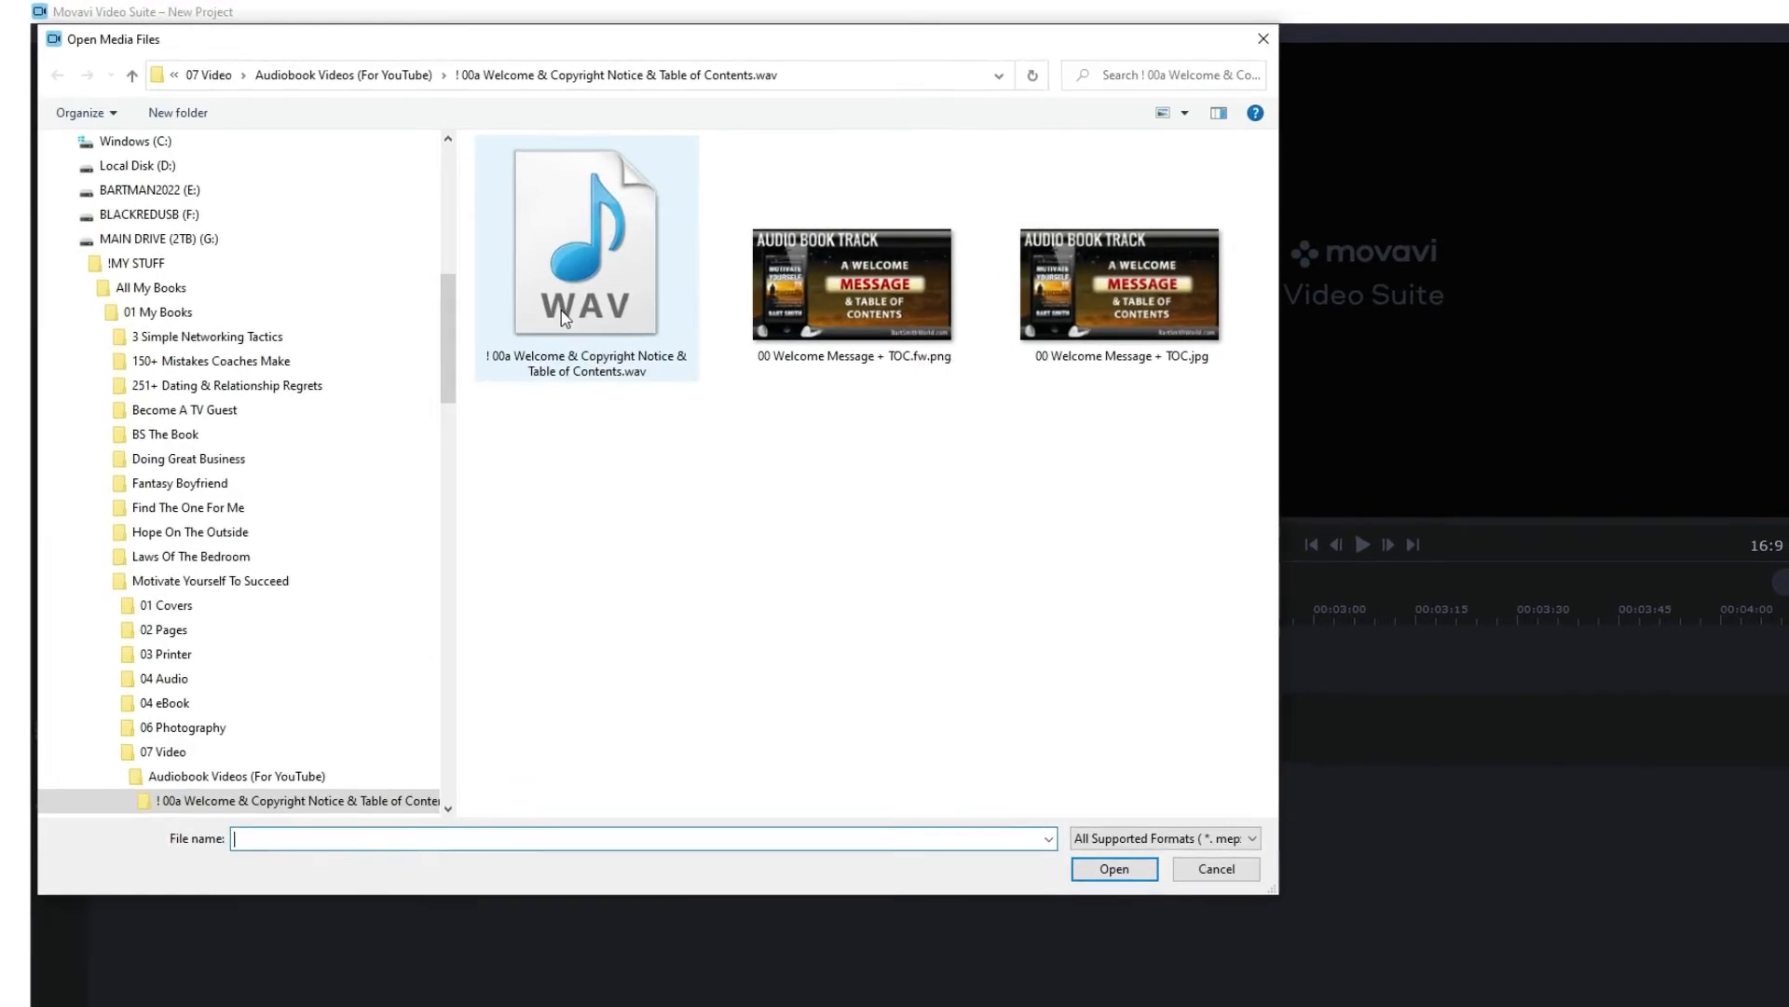
- Look through the Audiobook Videos (For YouTube) folders under 07 Video and open "! 00a Welcome & Copyright Notice & Table of Contents.wav"
{"action": "scroll", "coordinate": [341, 561], "scroll_direction": "down", "scroll_amount": 3}
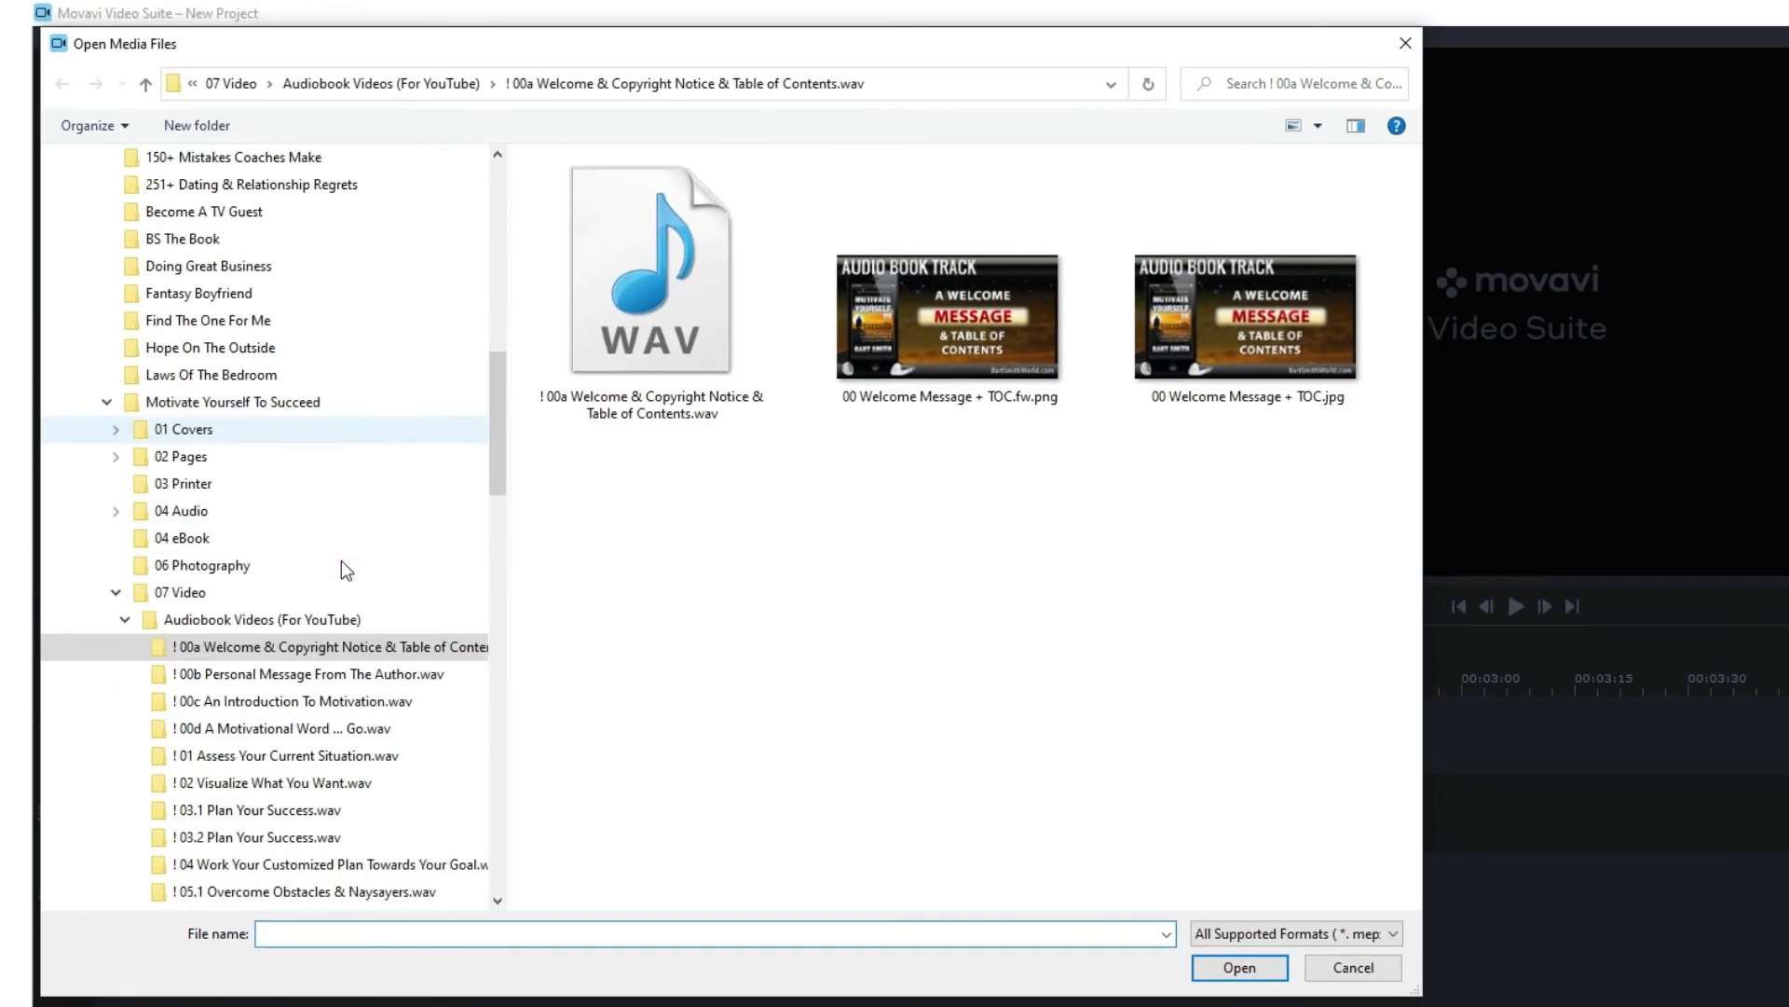
{"action": "scroll", "coordinate": [341, 561], "scroll_direction": "down", "scroll_amount": 4}
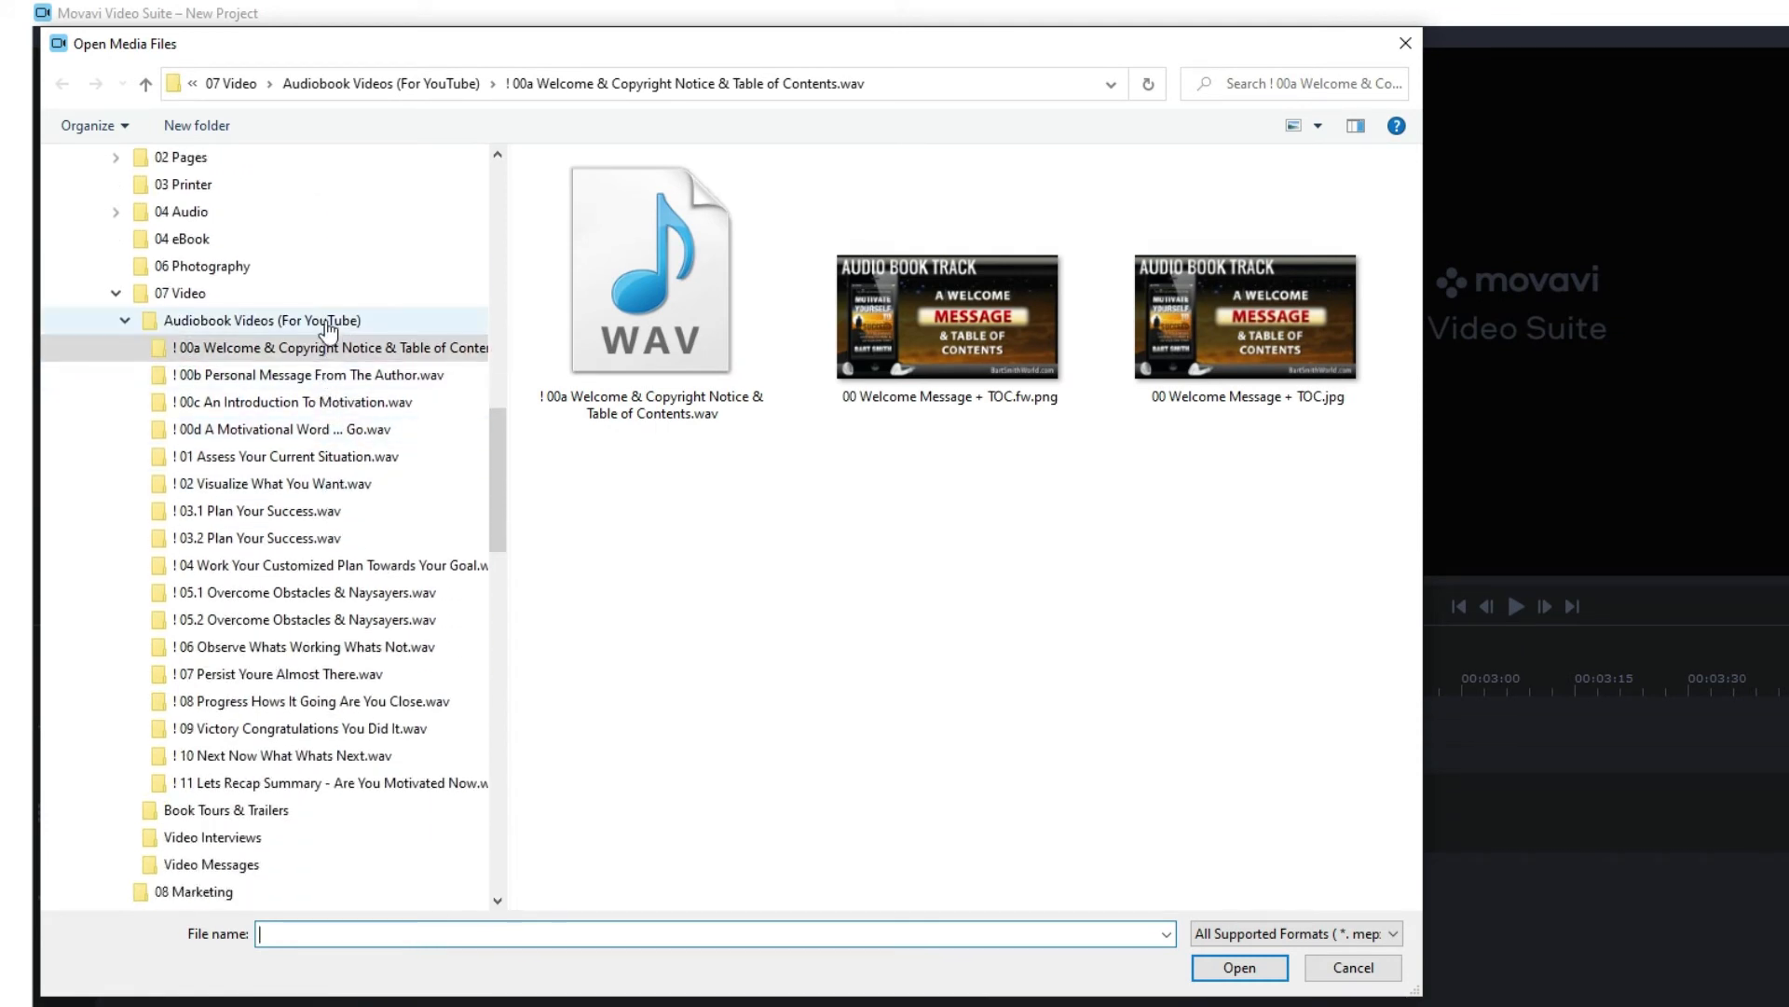
{"action": "left_click", "coordinate": [326, 322]}
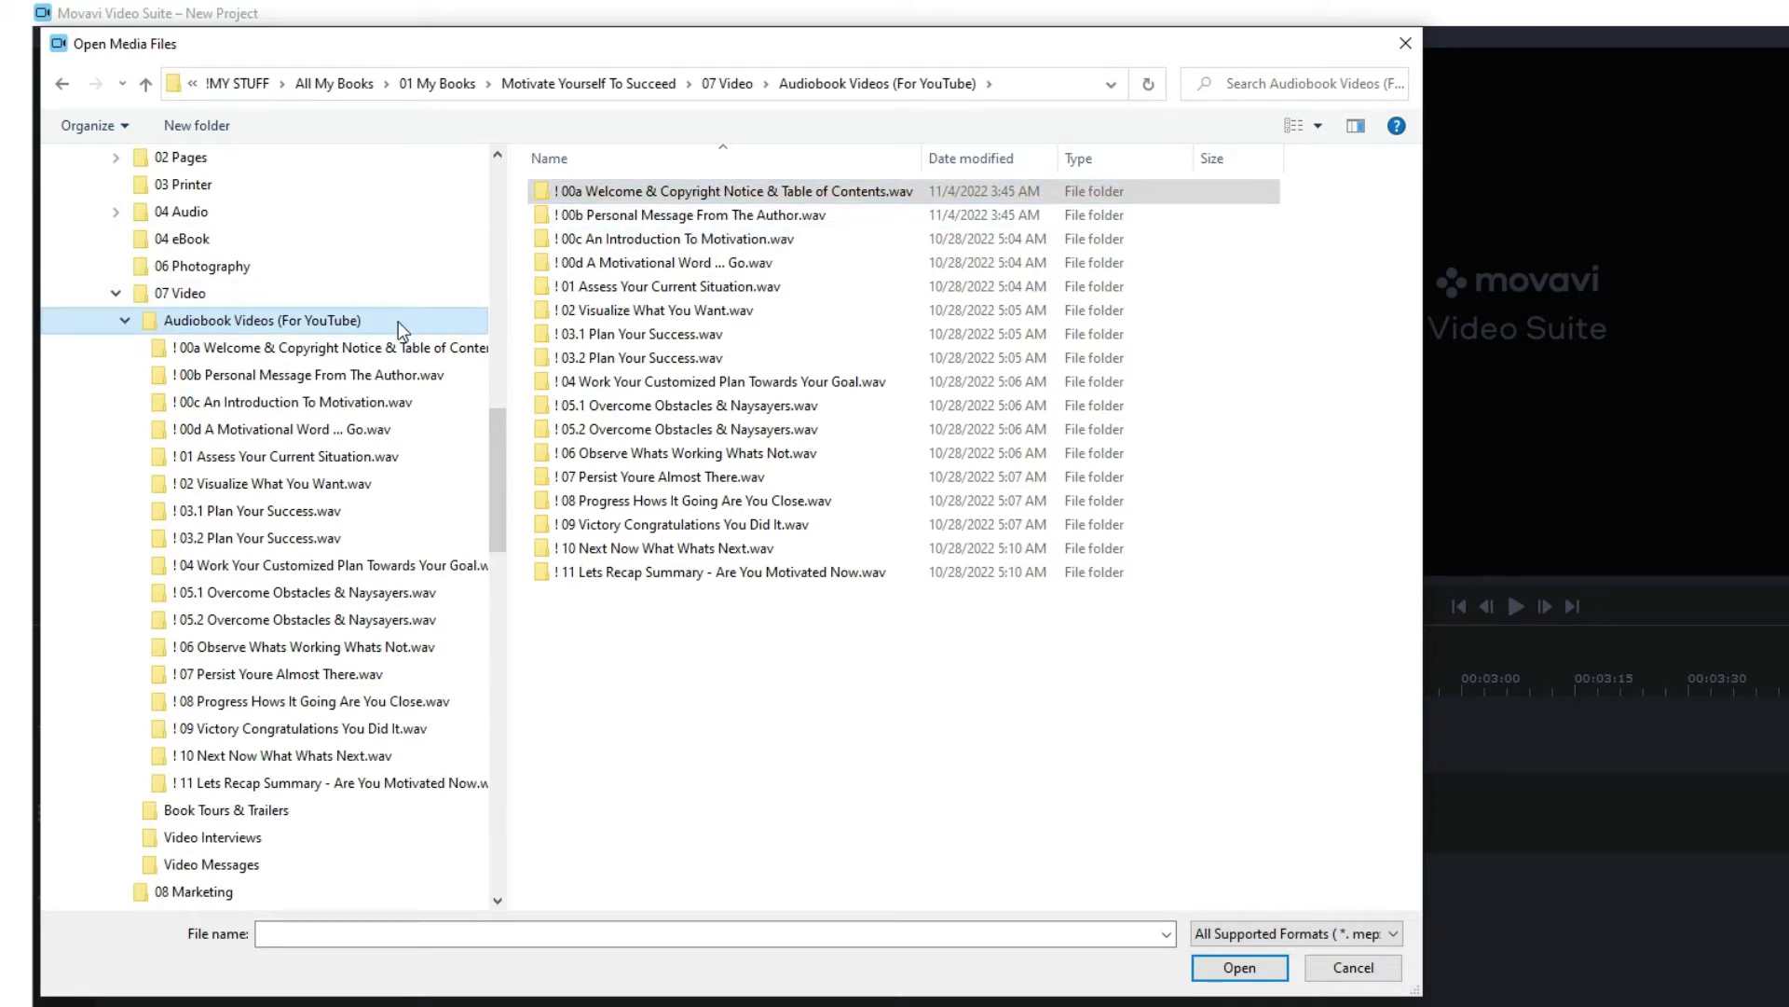
{"action": "scroll", "coordinate": [399, 321], "scroll_direction": "up", "scroll_amount": 1}
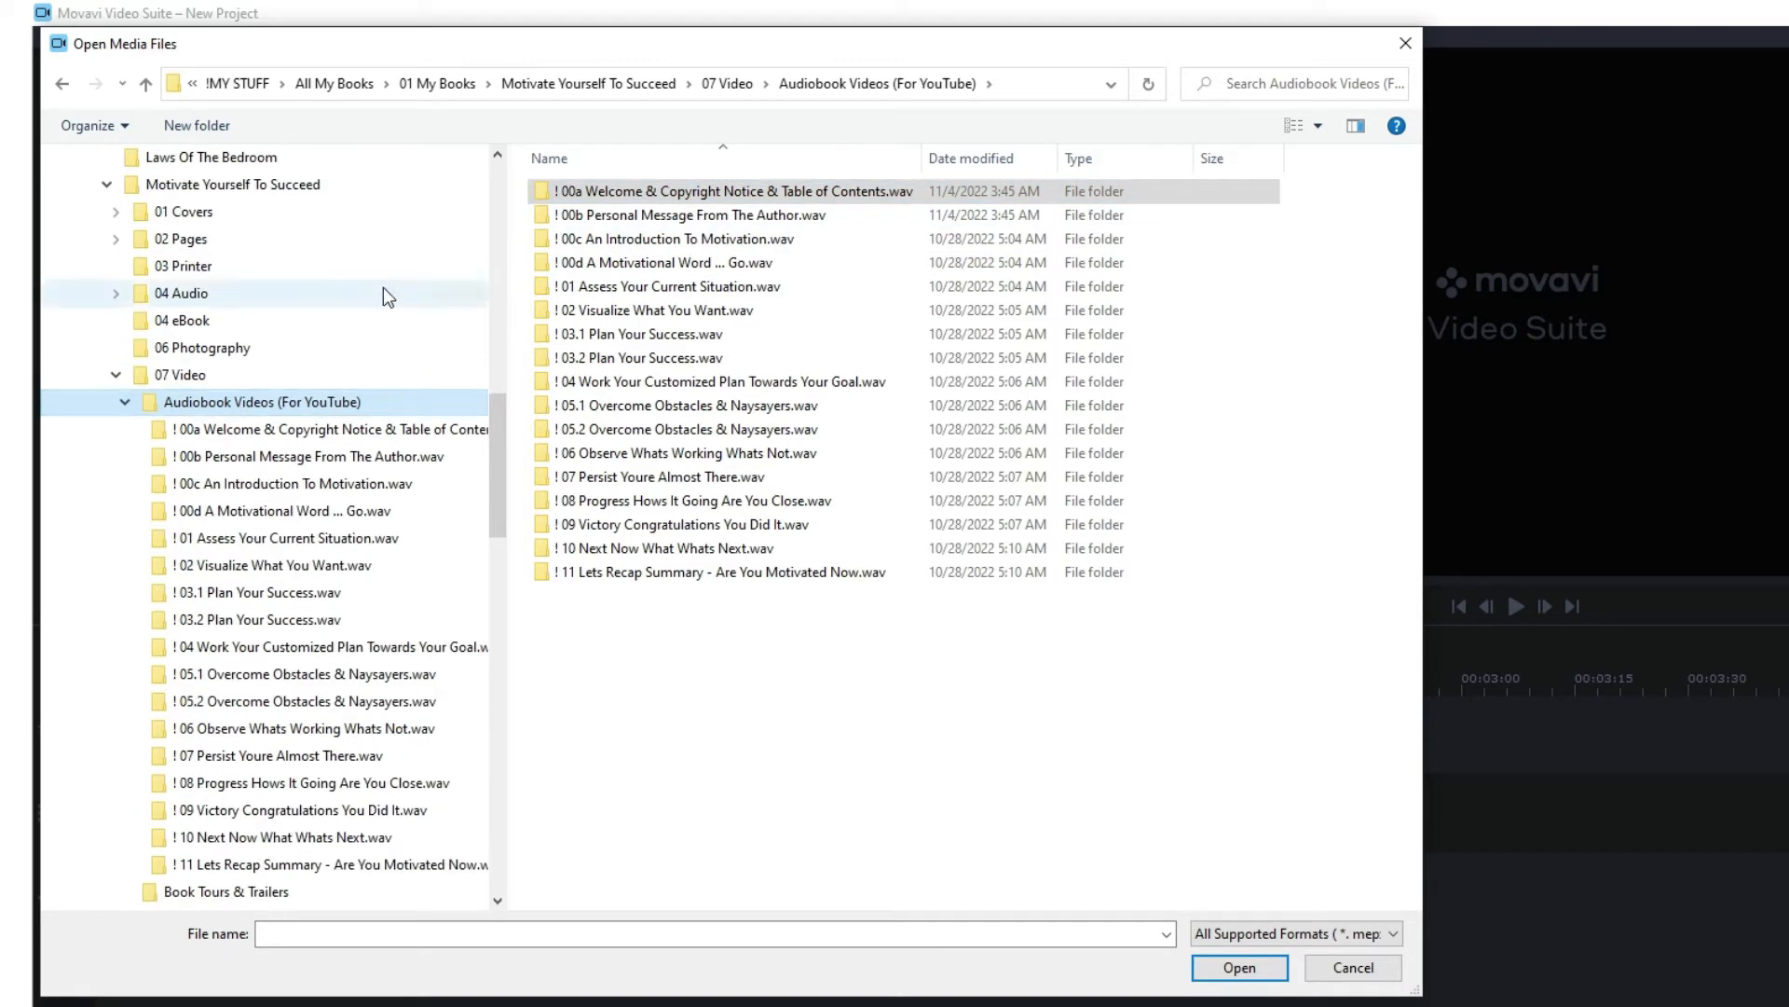
{"action": "left_click", "coordinate": [292, 203]}
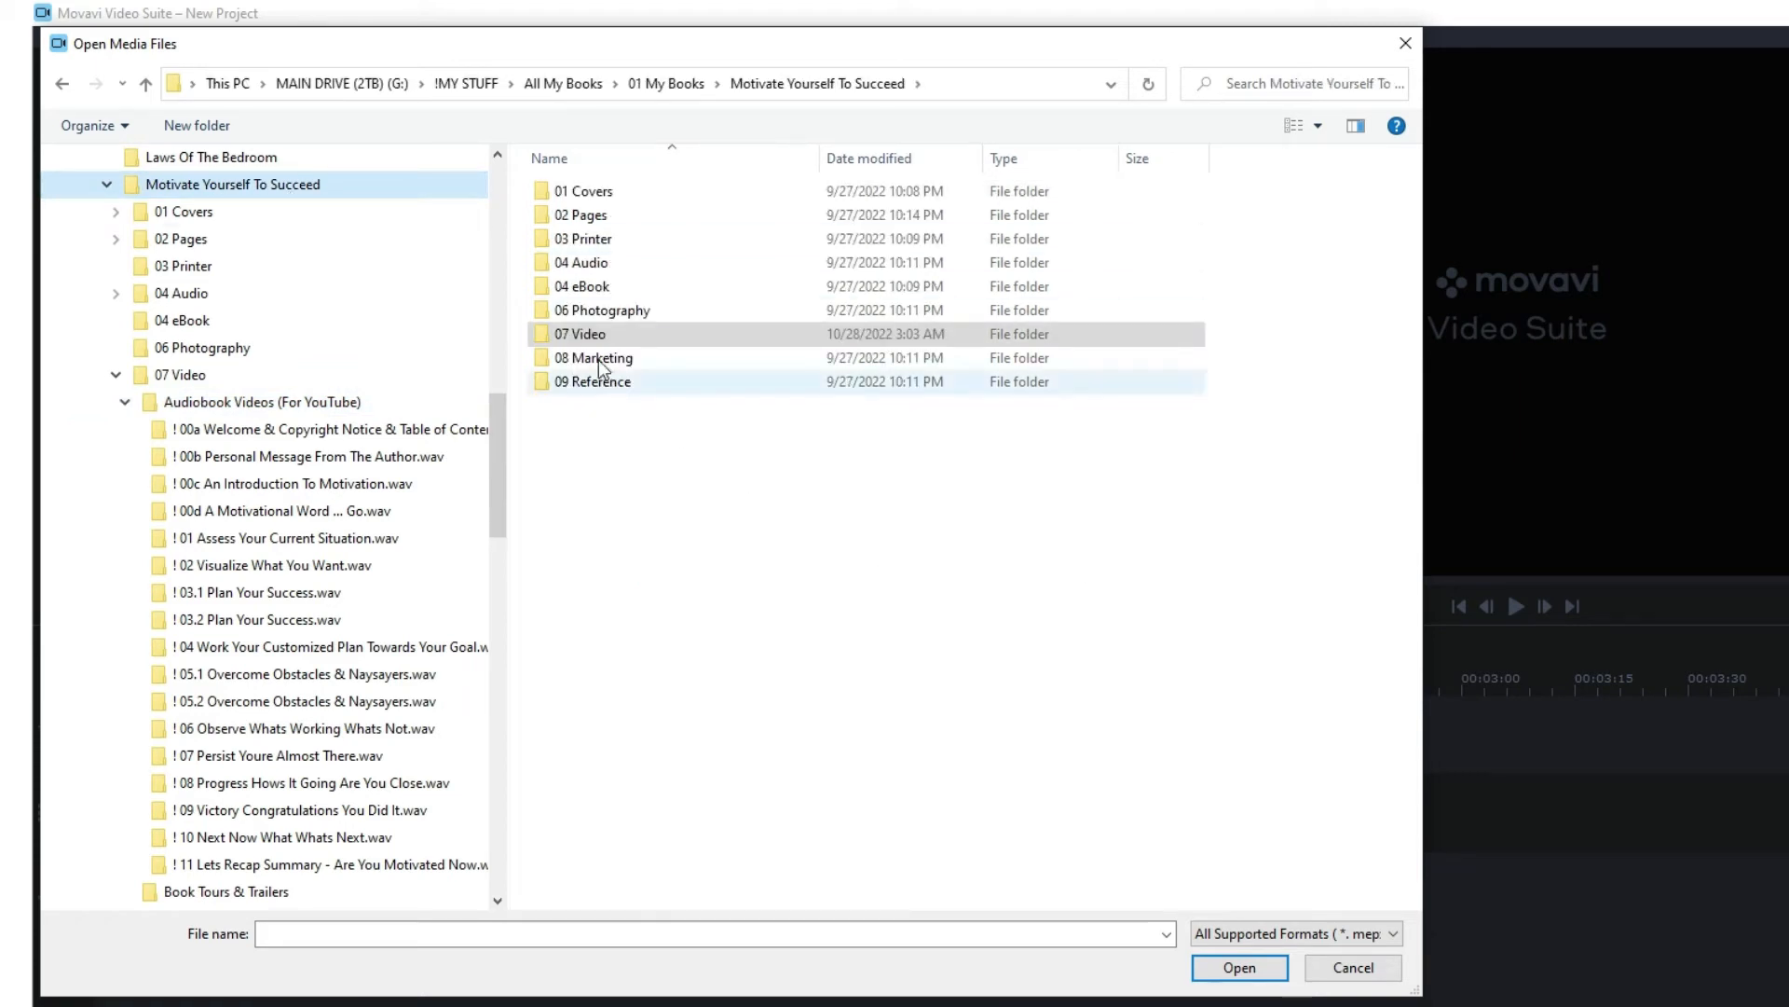
{"action": "double_click", "coordinate": [573, 334]}
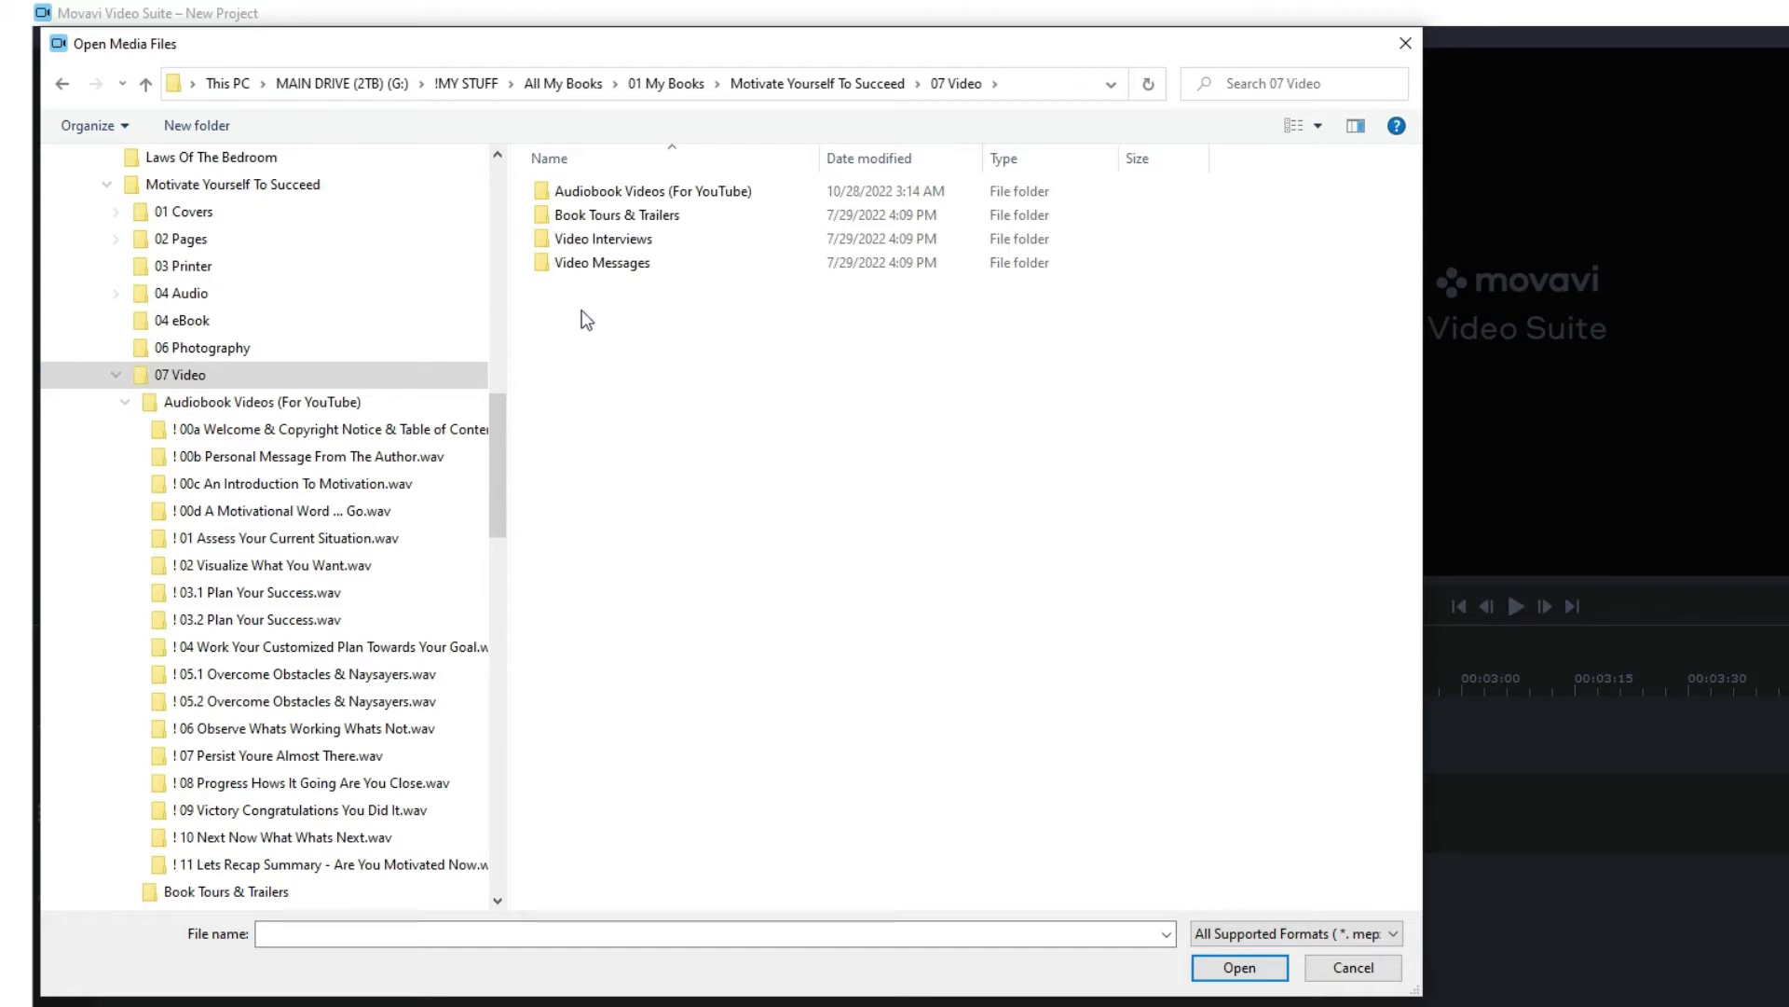
{"action": "double_click", "coordinate": [729, 189]}
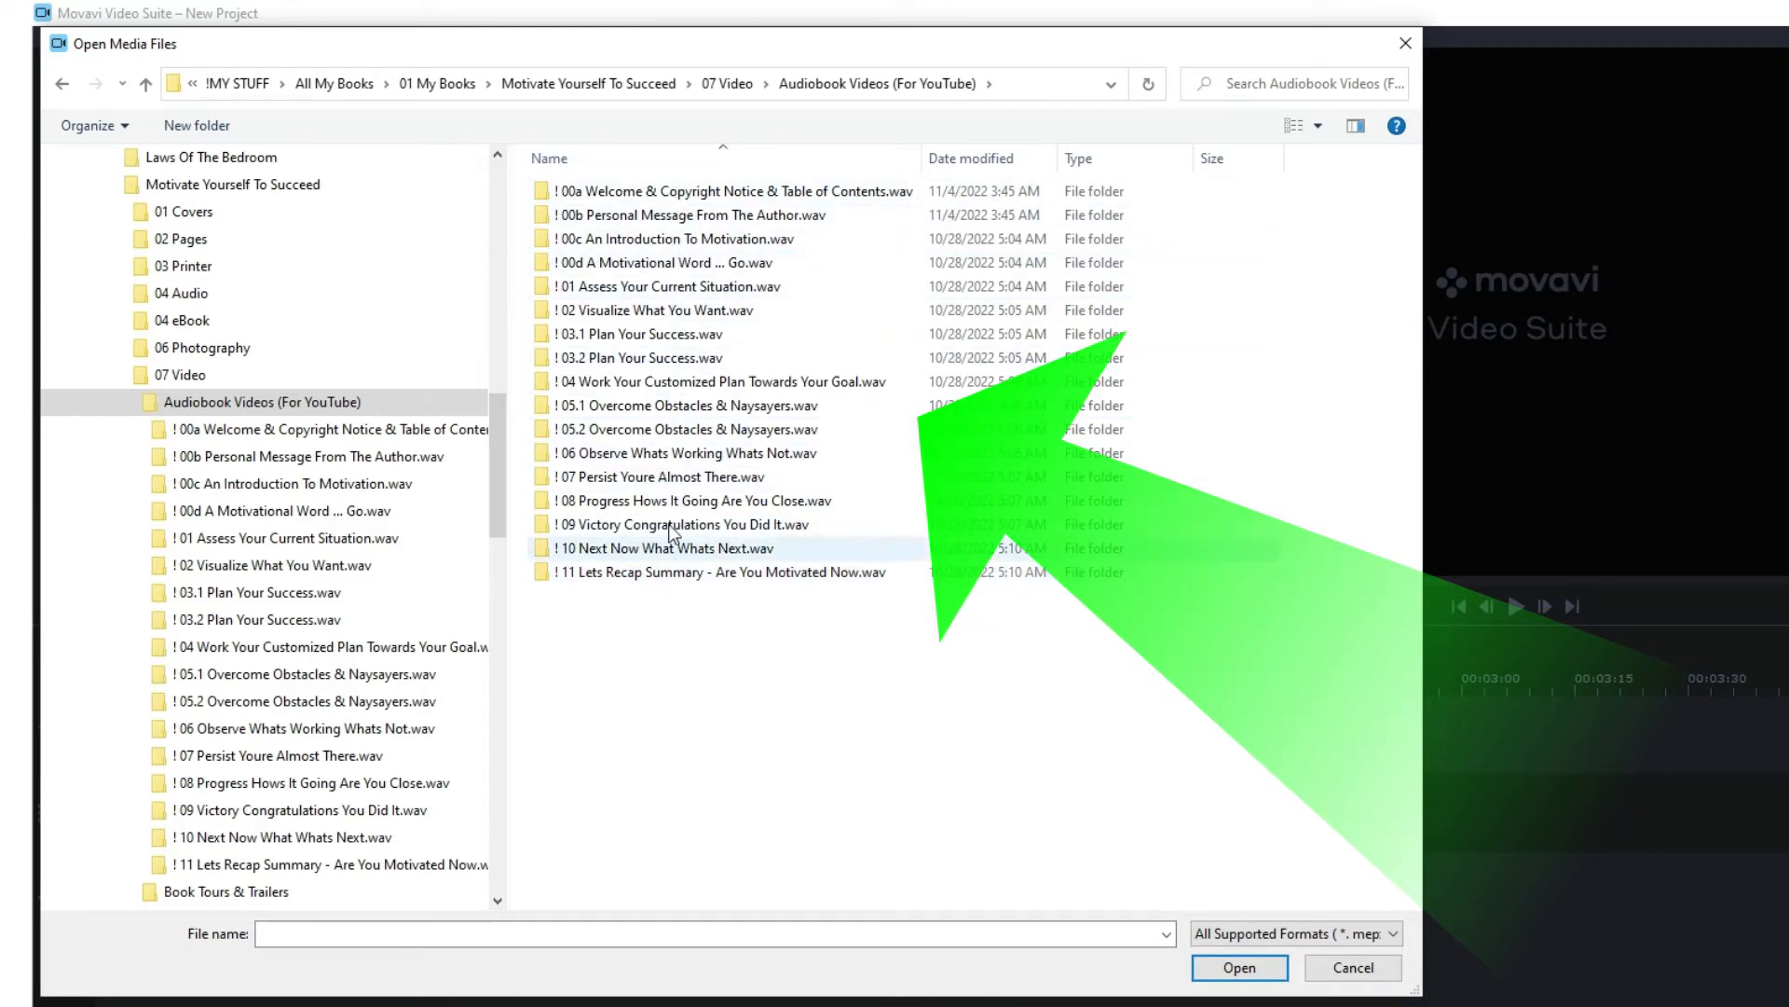
{"action": "left_click", "coordinate": [662, 192]}
{"action": "double_click", "coordinate": [662, 192]}
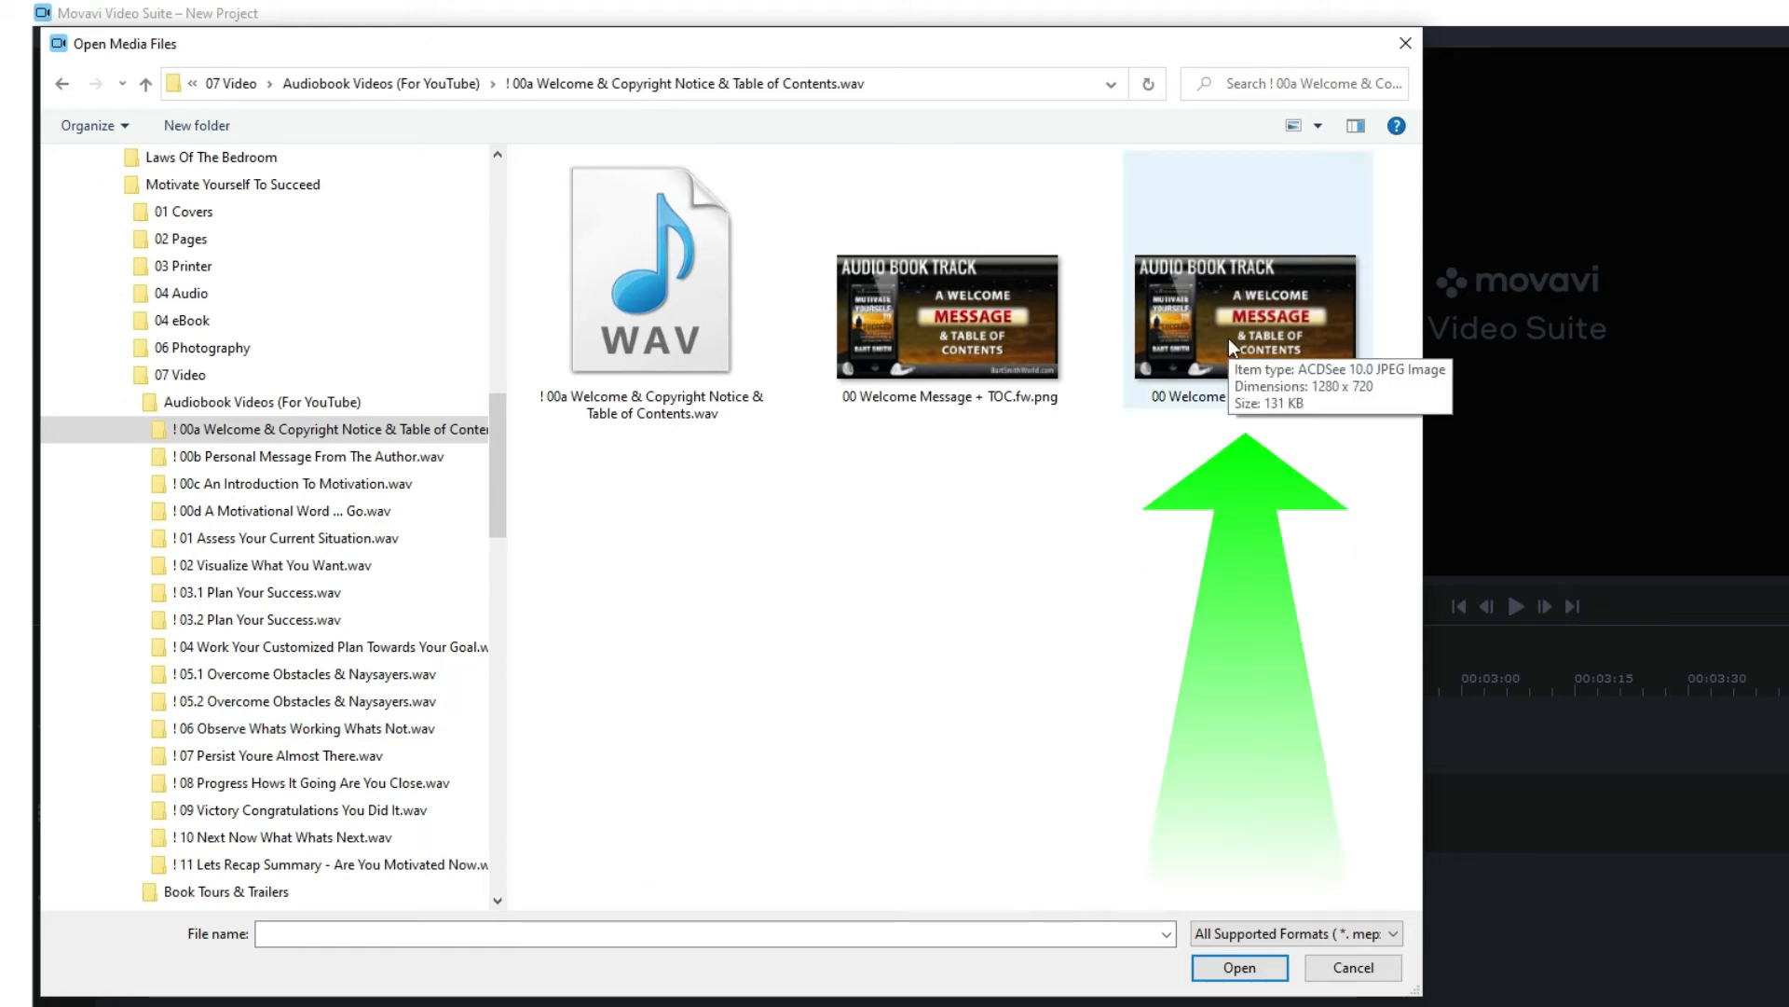
- Import "00 Welcome Message + TOC.jpg" and "! 00a Welcome & Copyright Notice & Table of Contents.wav" together into the media bin
{"action": "left_click", "coordinate": [967, 334]}
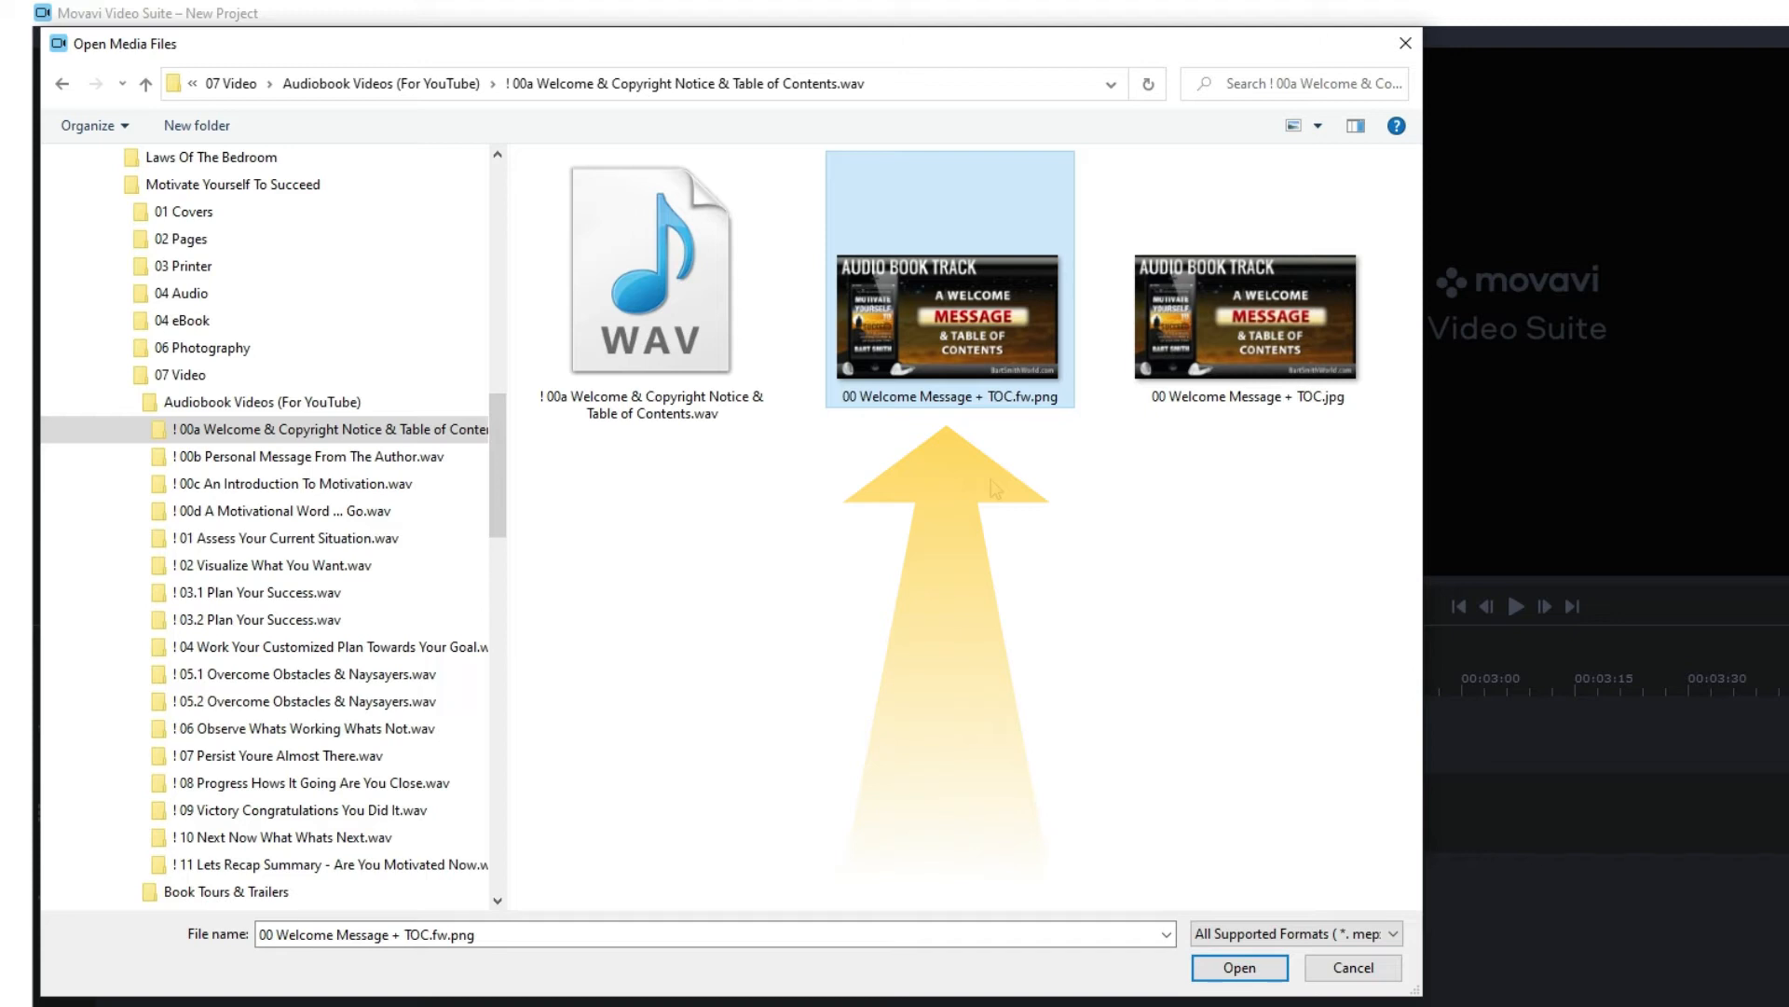
{"action": "left_click", "coordinate": [1218, 307]}
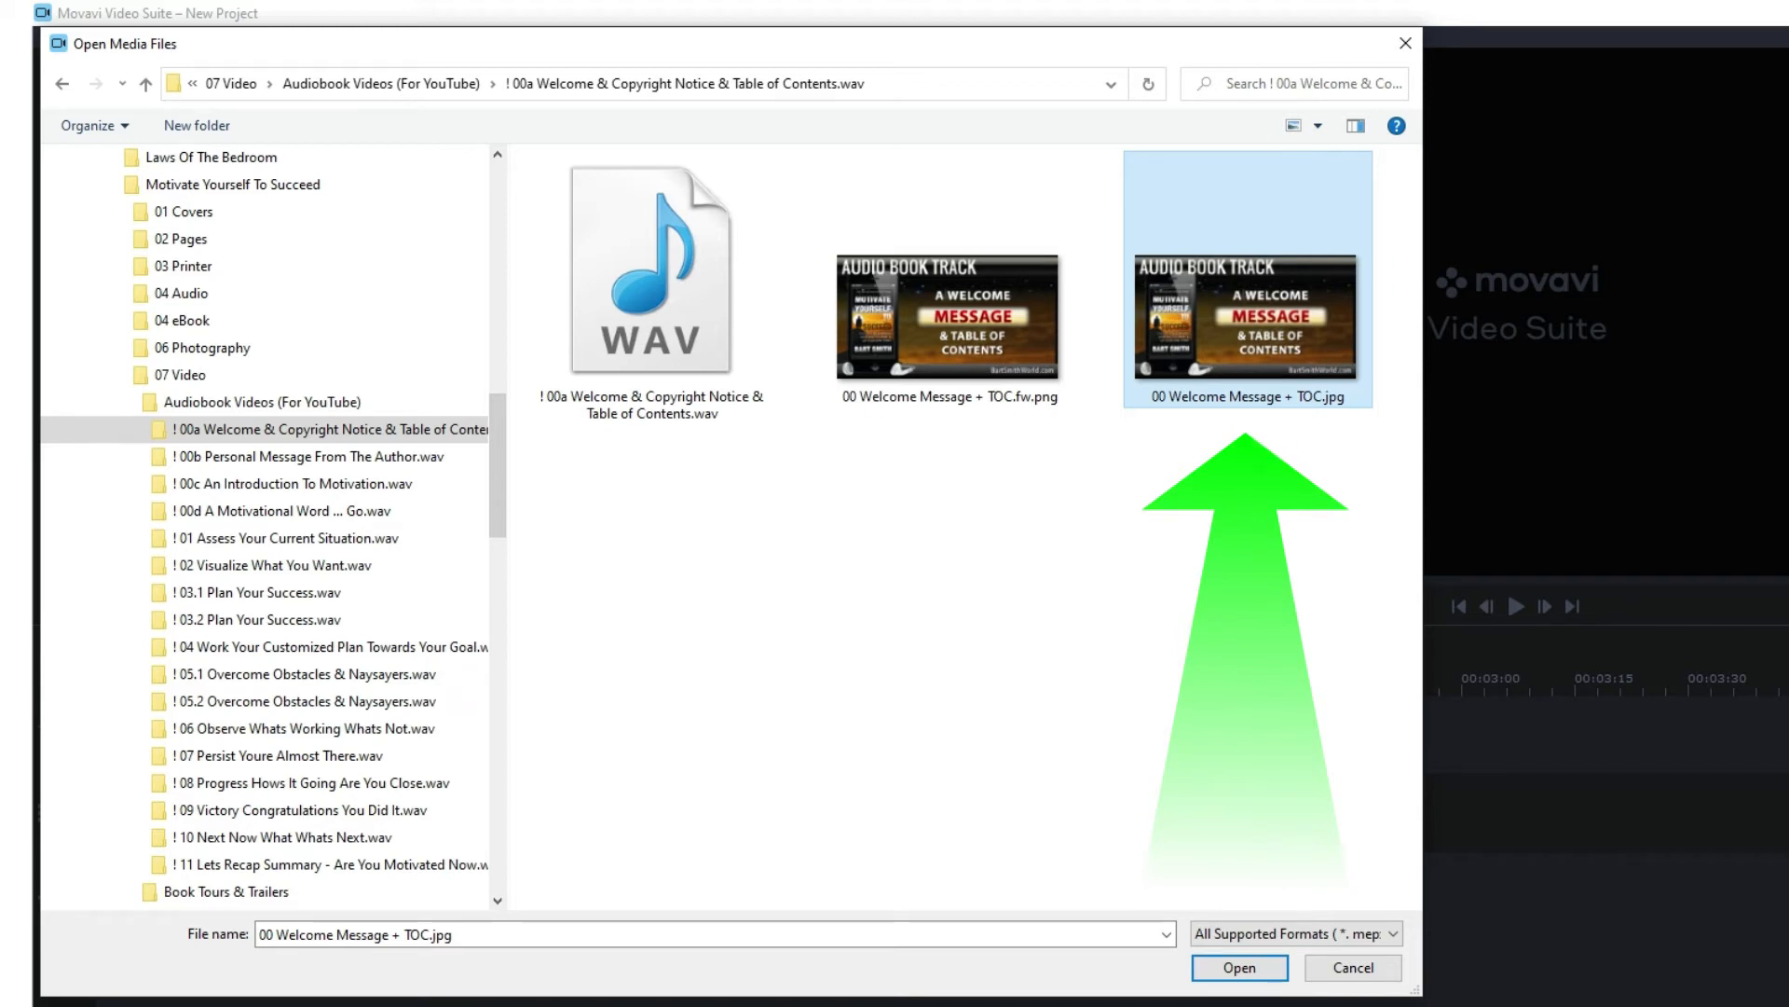
{"action": "left_click_drag", "start_coordinate": [1412, 993], "coordinate": [1426, 734]}
{"action": "left_click", "coordinate": [684, 307]}
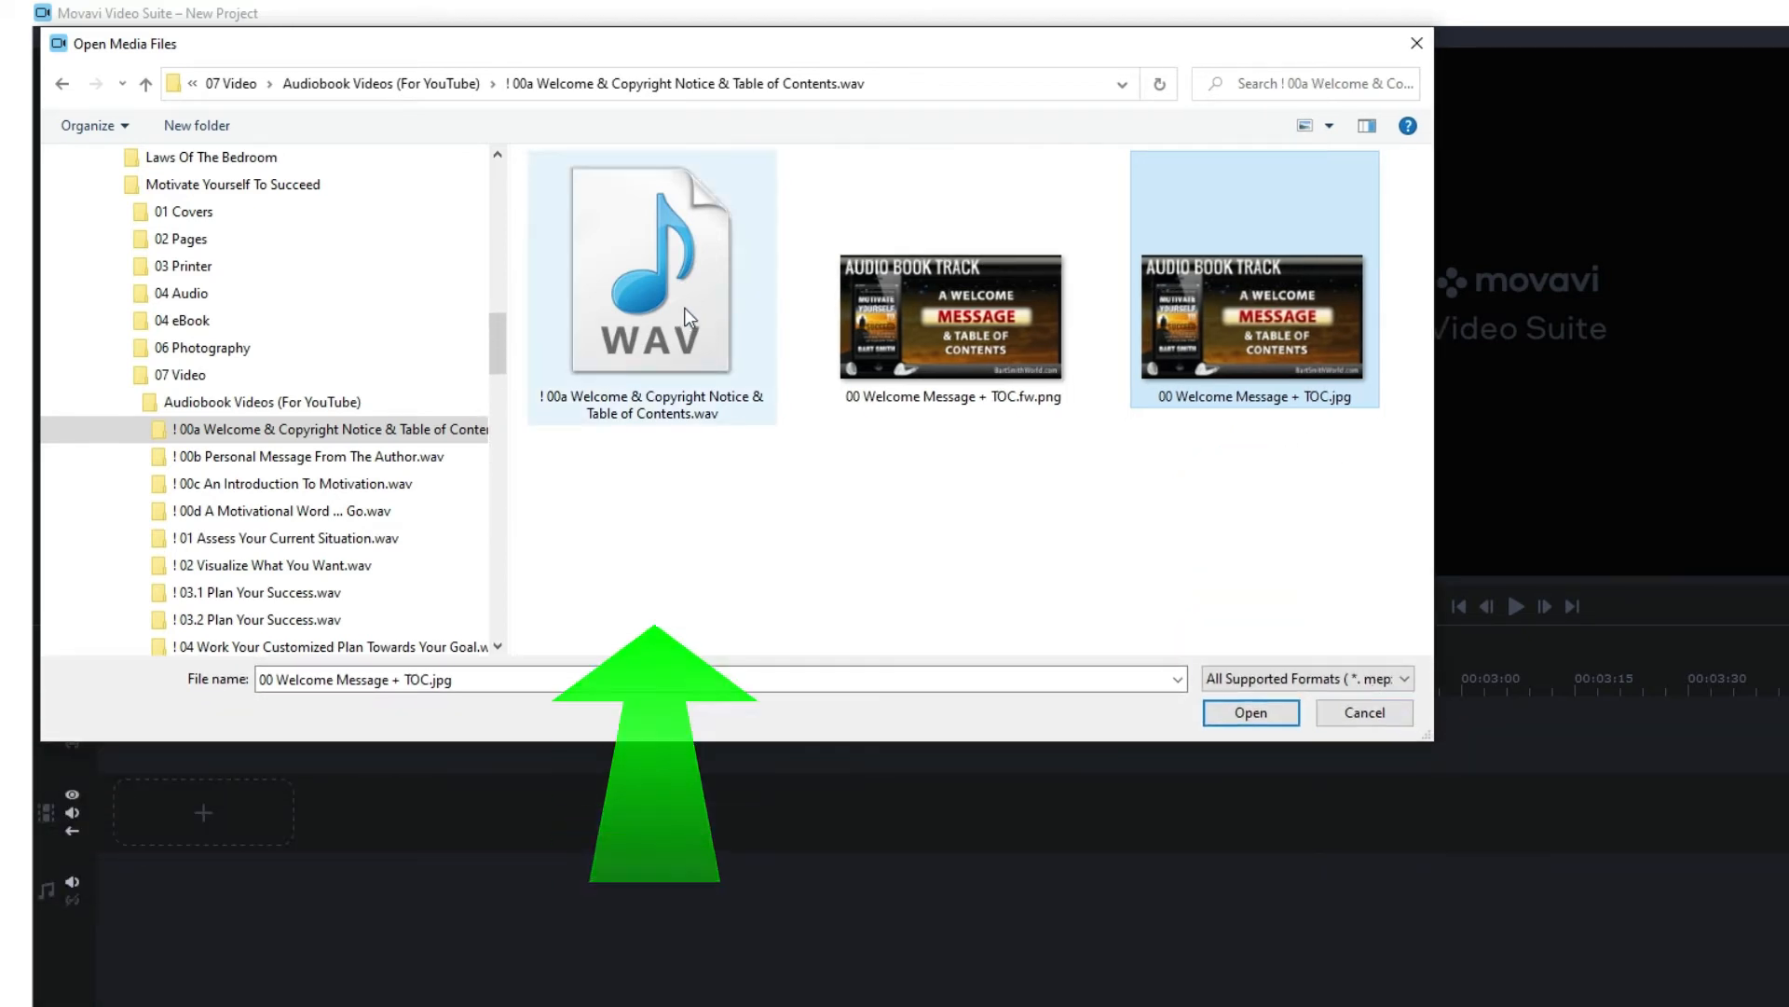
{"action": "left_click", "coordinate": [1252, 339], "text": "ctrl"}
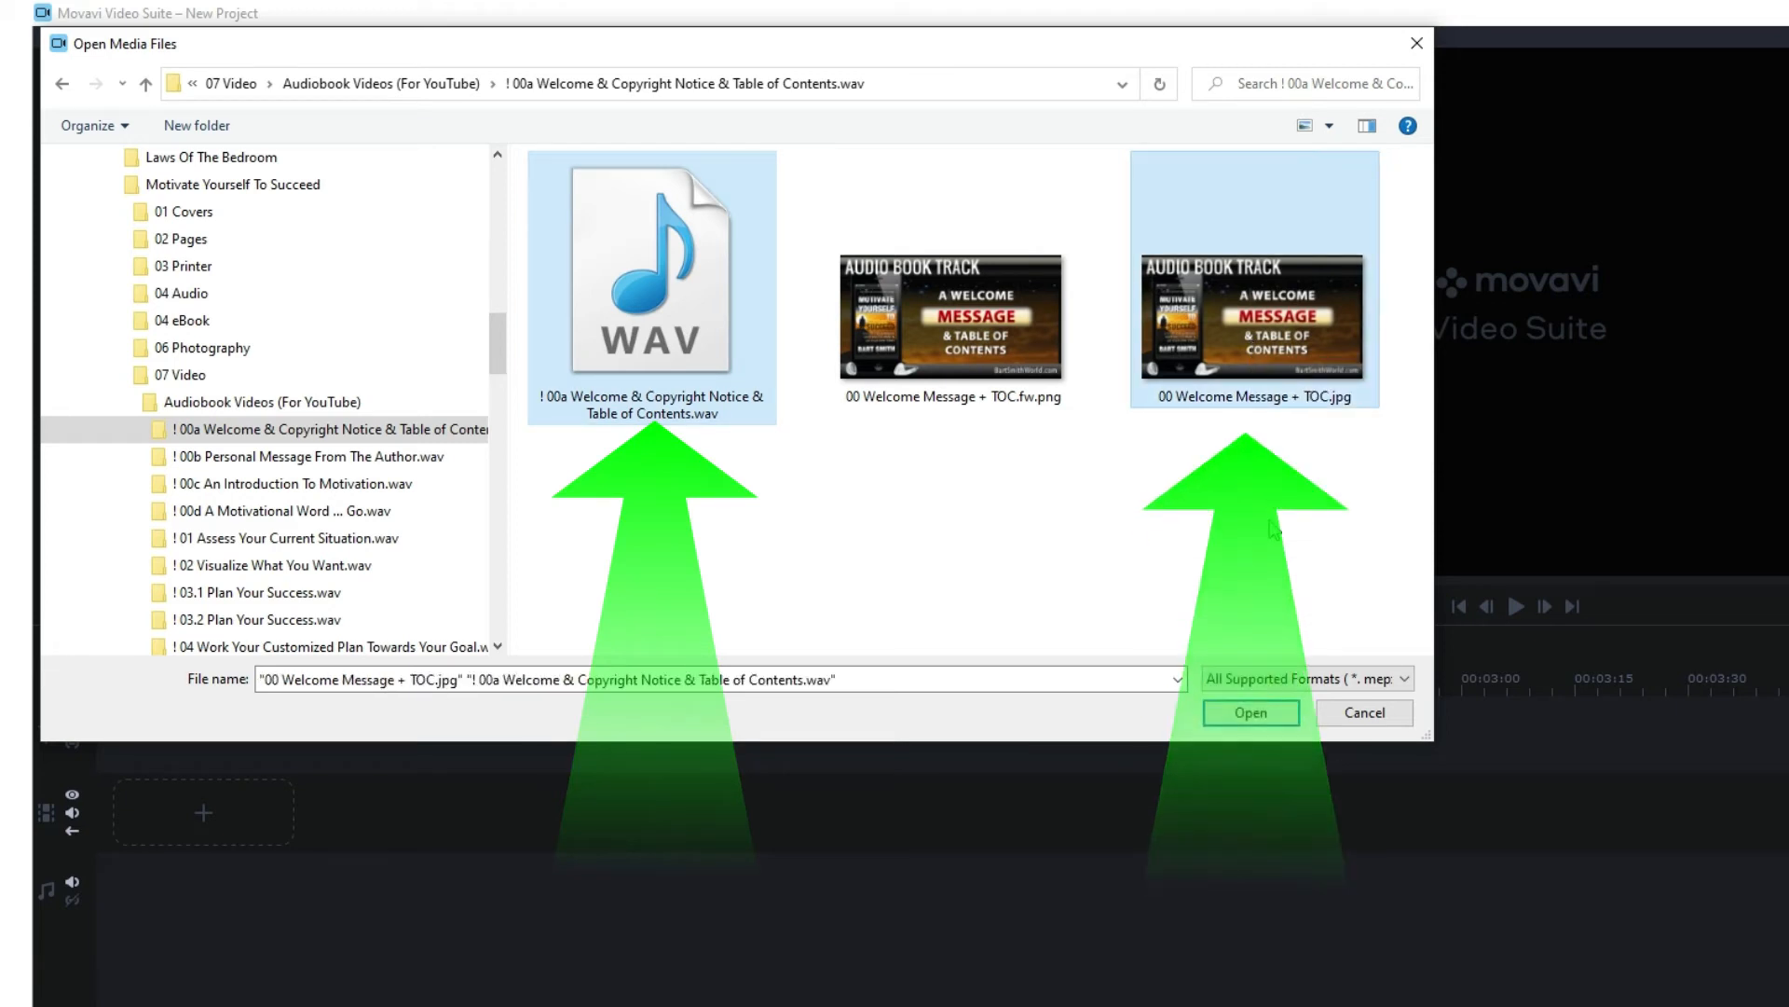
{"action": "left_click", "coordinate": [1251, 712]}
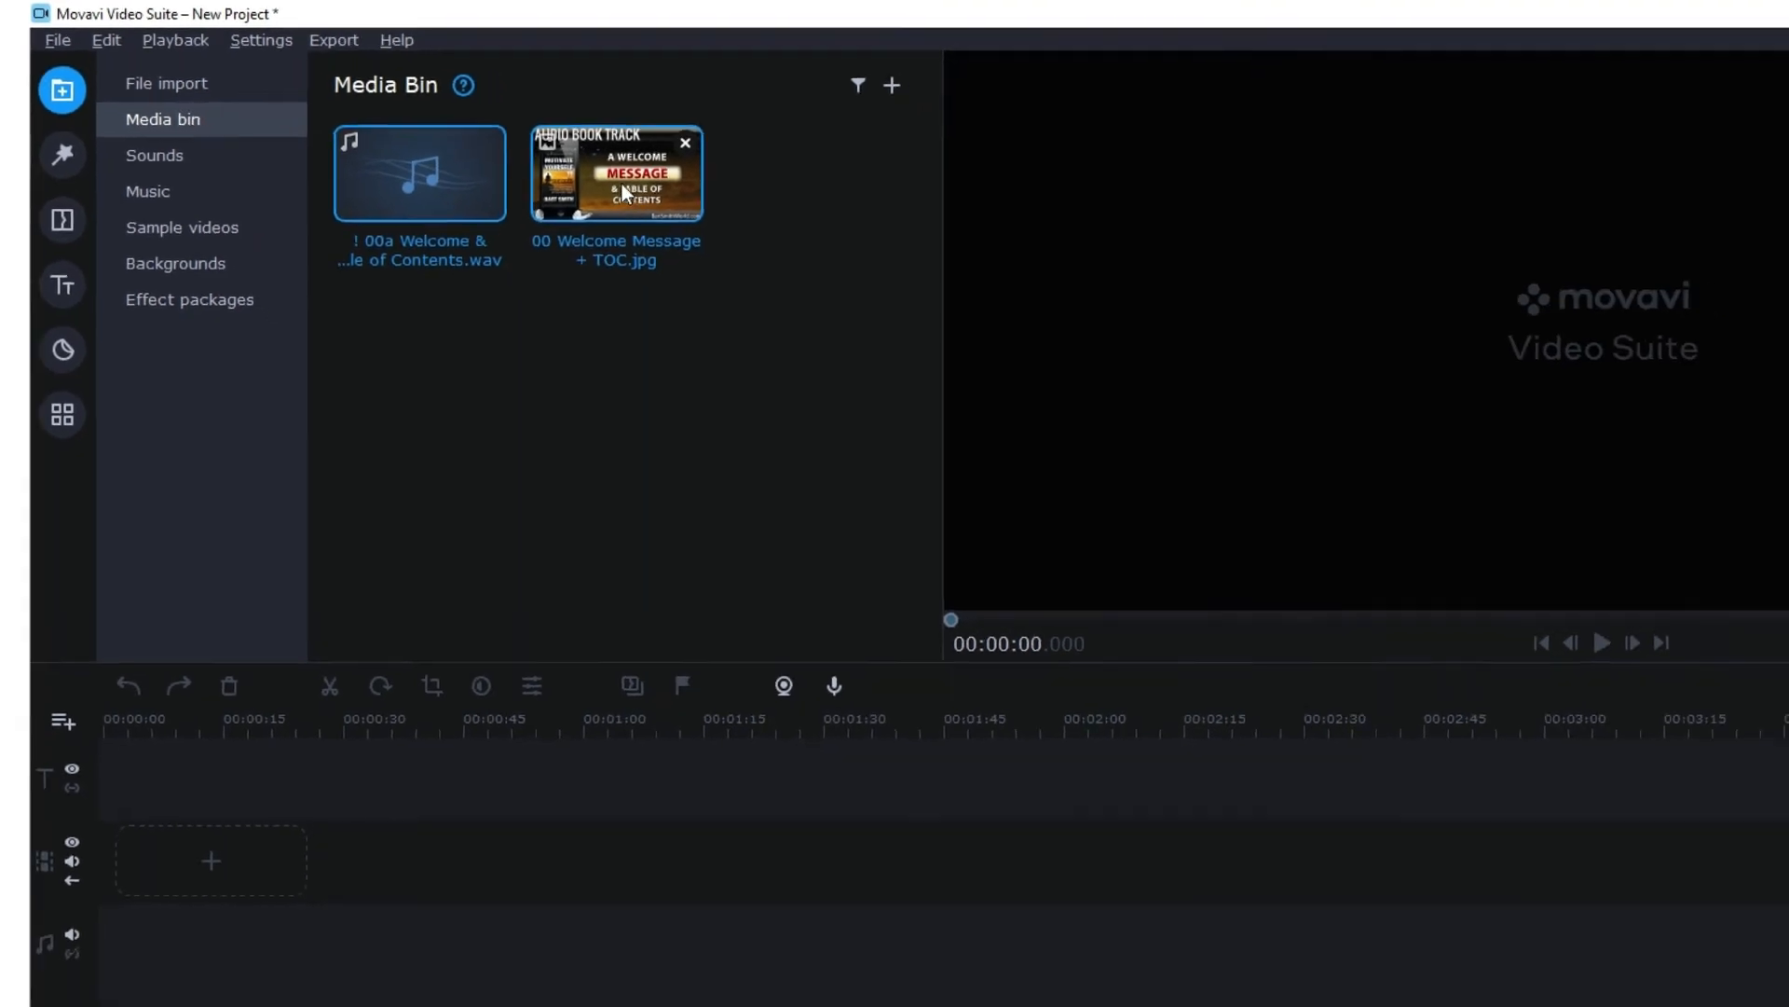
- Place the imported image on the video track and the WAV on the audio track at the timeline's start, and select the image clip
{"action": "left_click_drag", "start_coordinate": [1072, 296], "coordinate": [796, 900]}
{"action": "left_click_drag", "start_coordinate": [361, 410], "coordinate": [187, 641]}
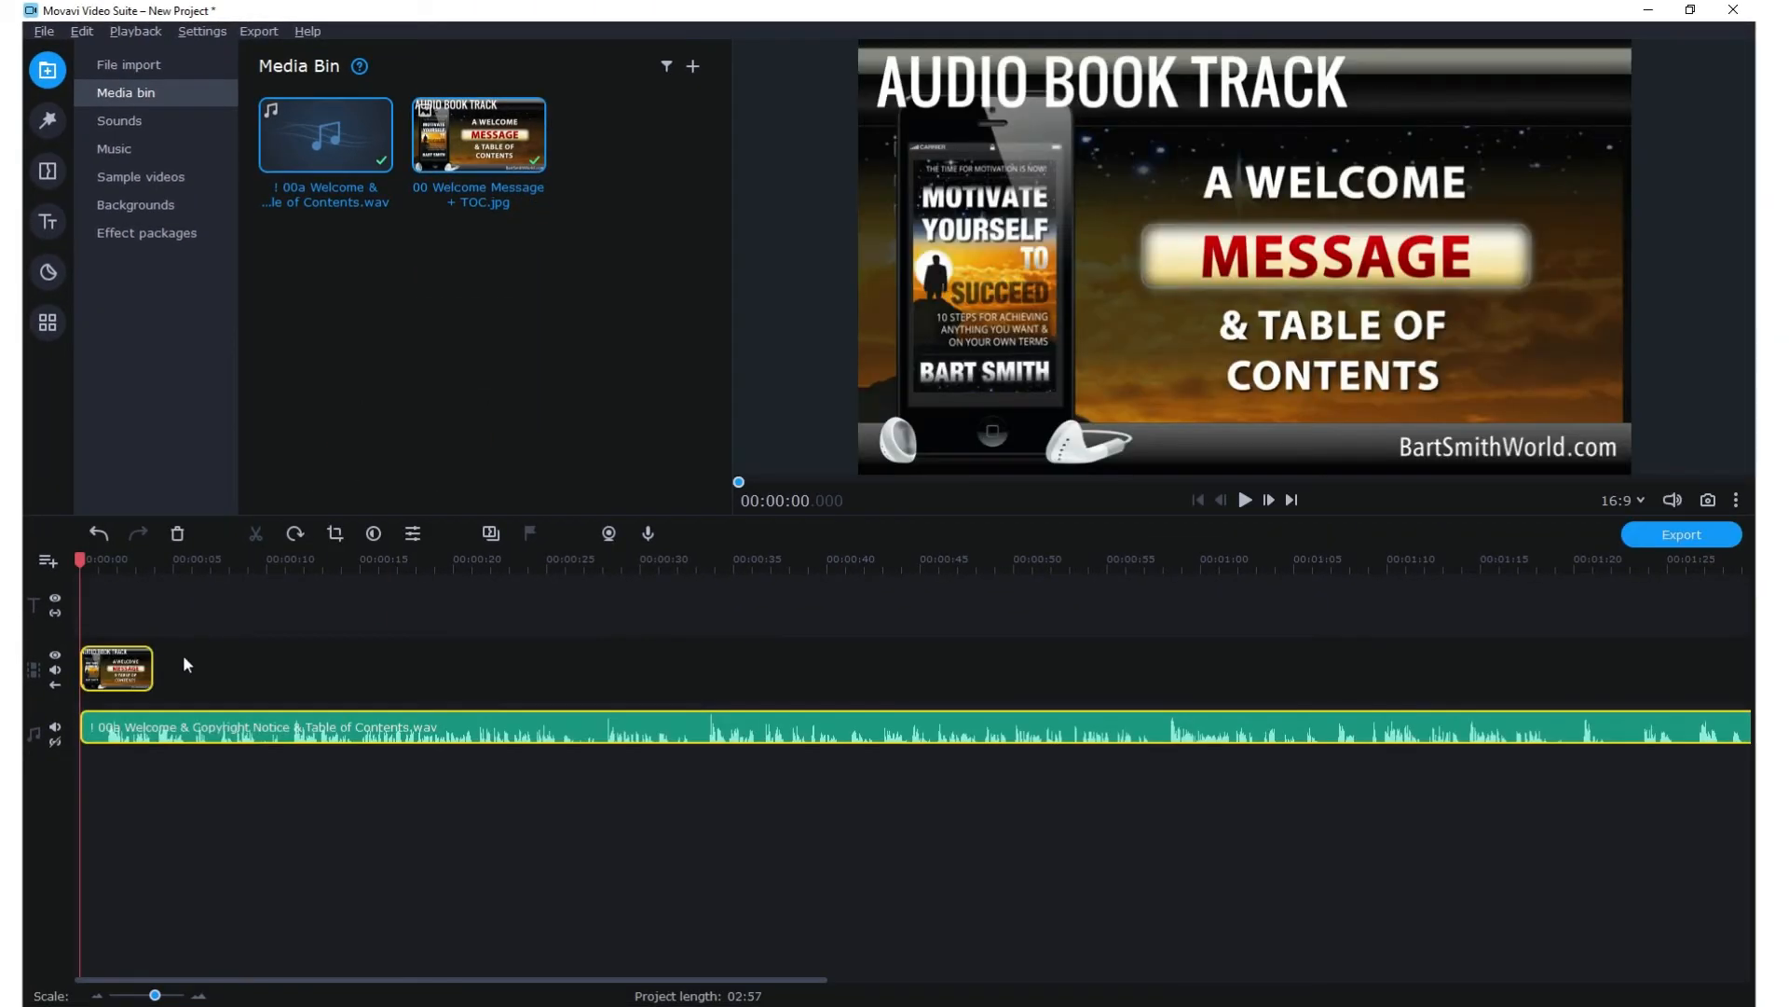
{"action": "left_click", "coordinate": [118, 665]}
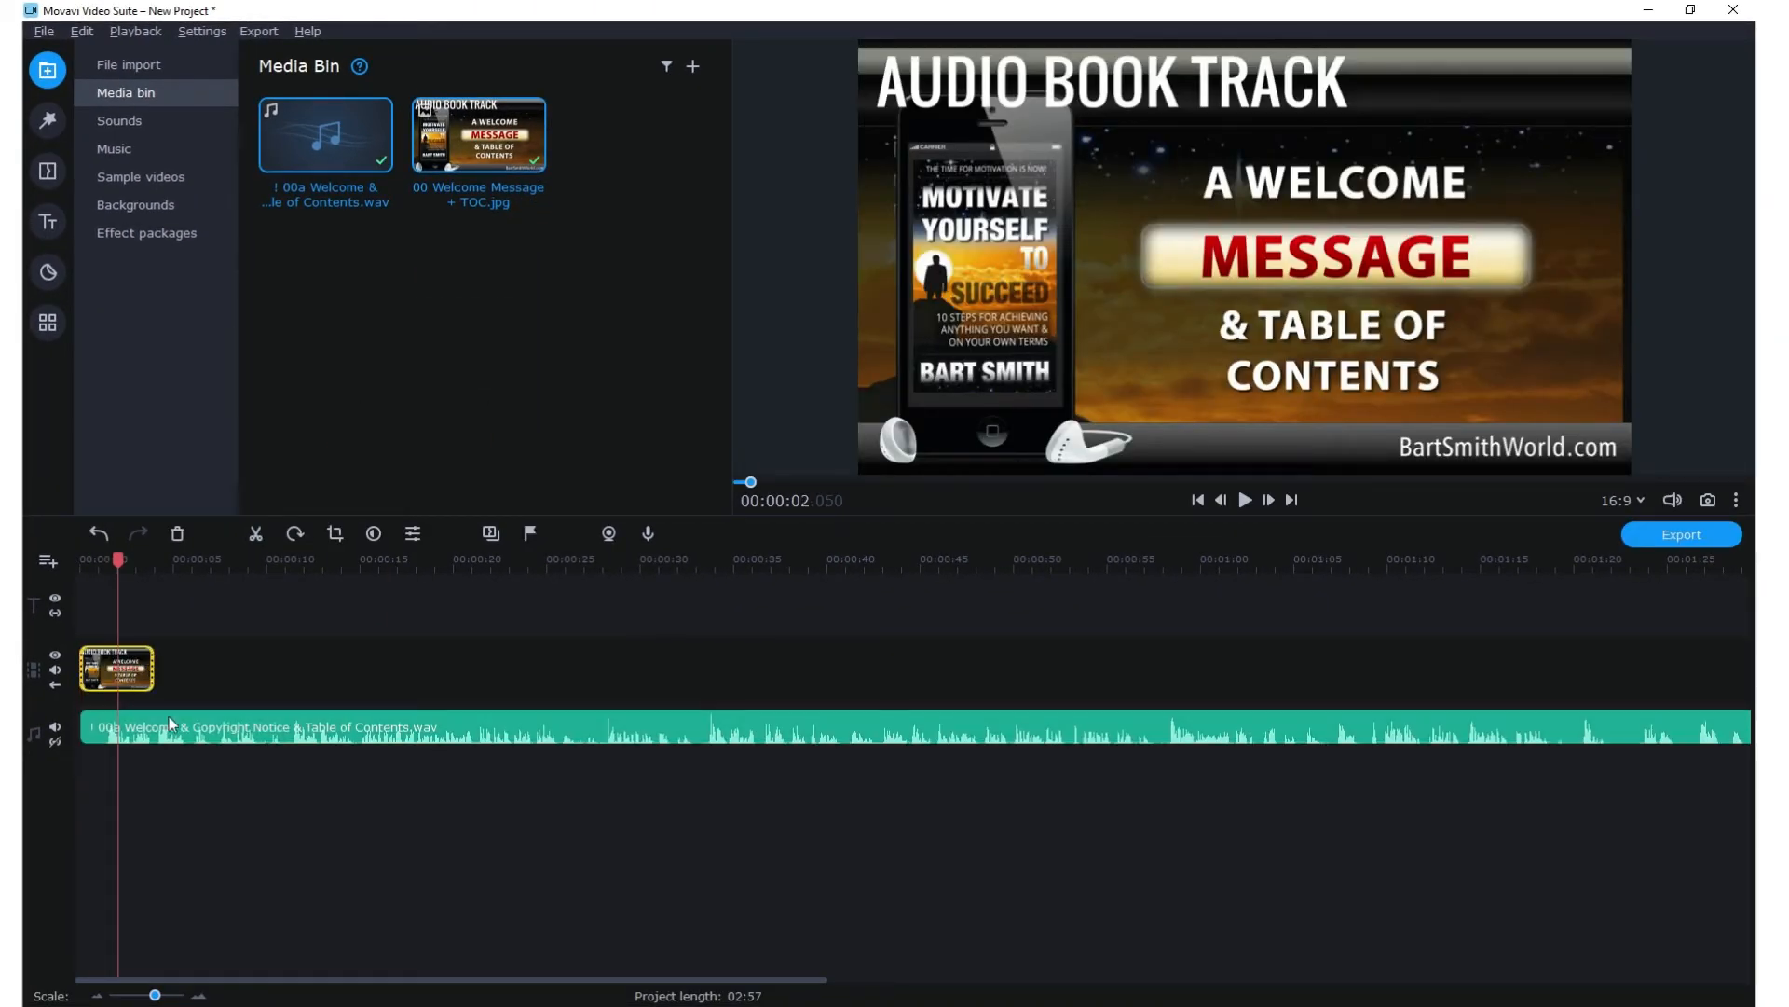
- Move the playhead to the end of the audio clip and inspect that part of the timeline
{"action": "scroll", "coordinate": [528, 833], "scroll_direction": "down", "scroll_amount": 5}
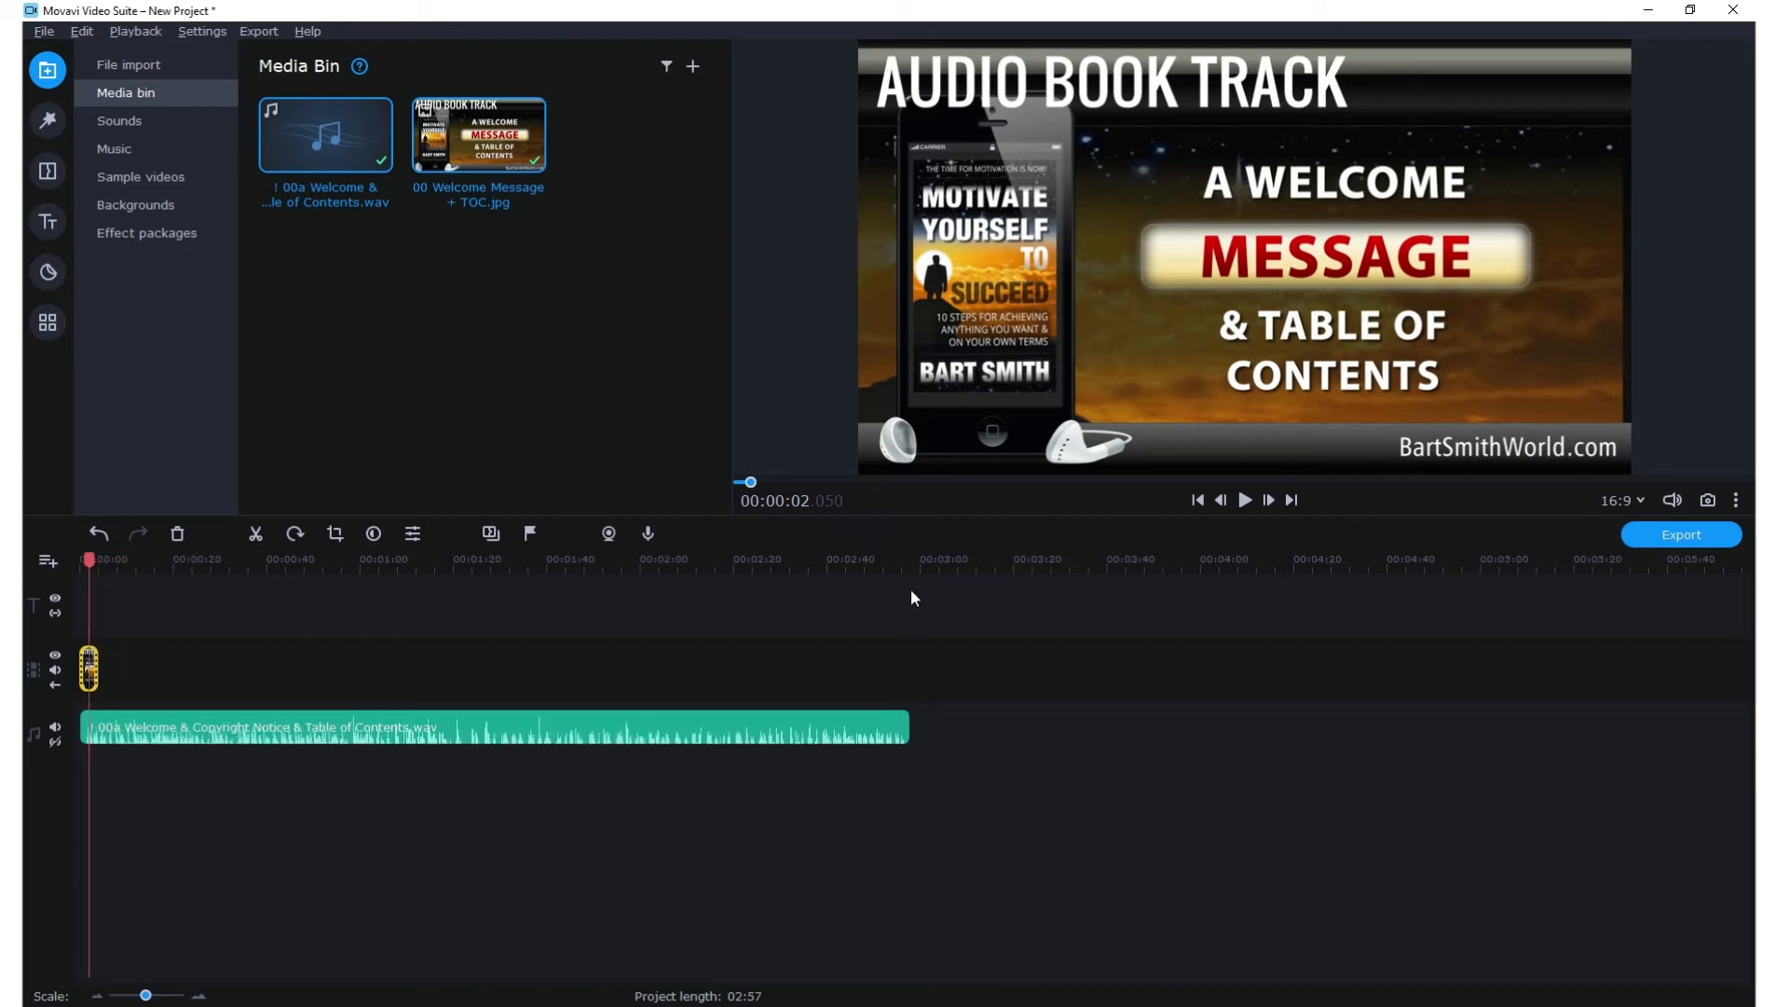
{"action": "left_click", "coordinate": [913, 559]}
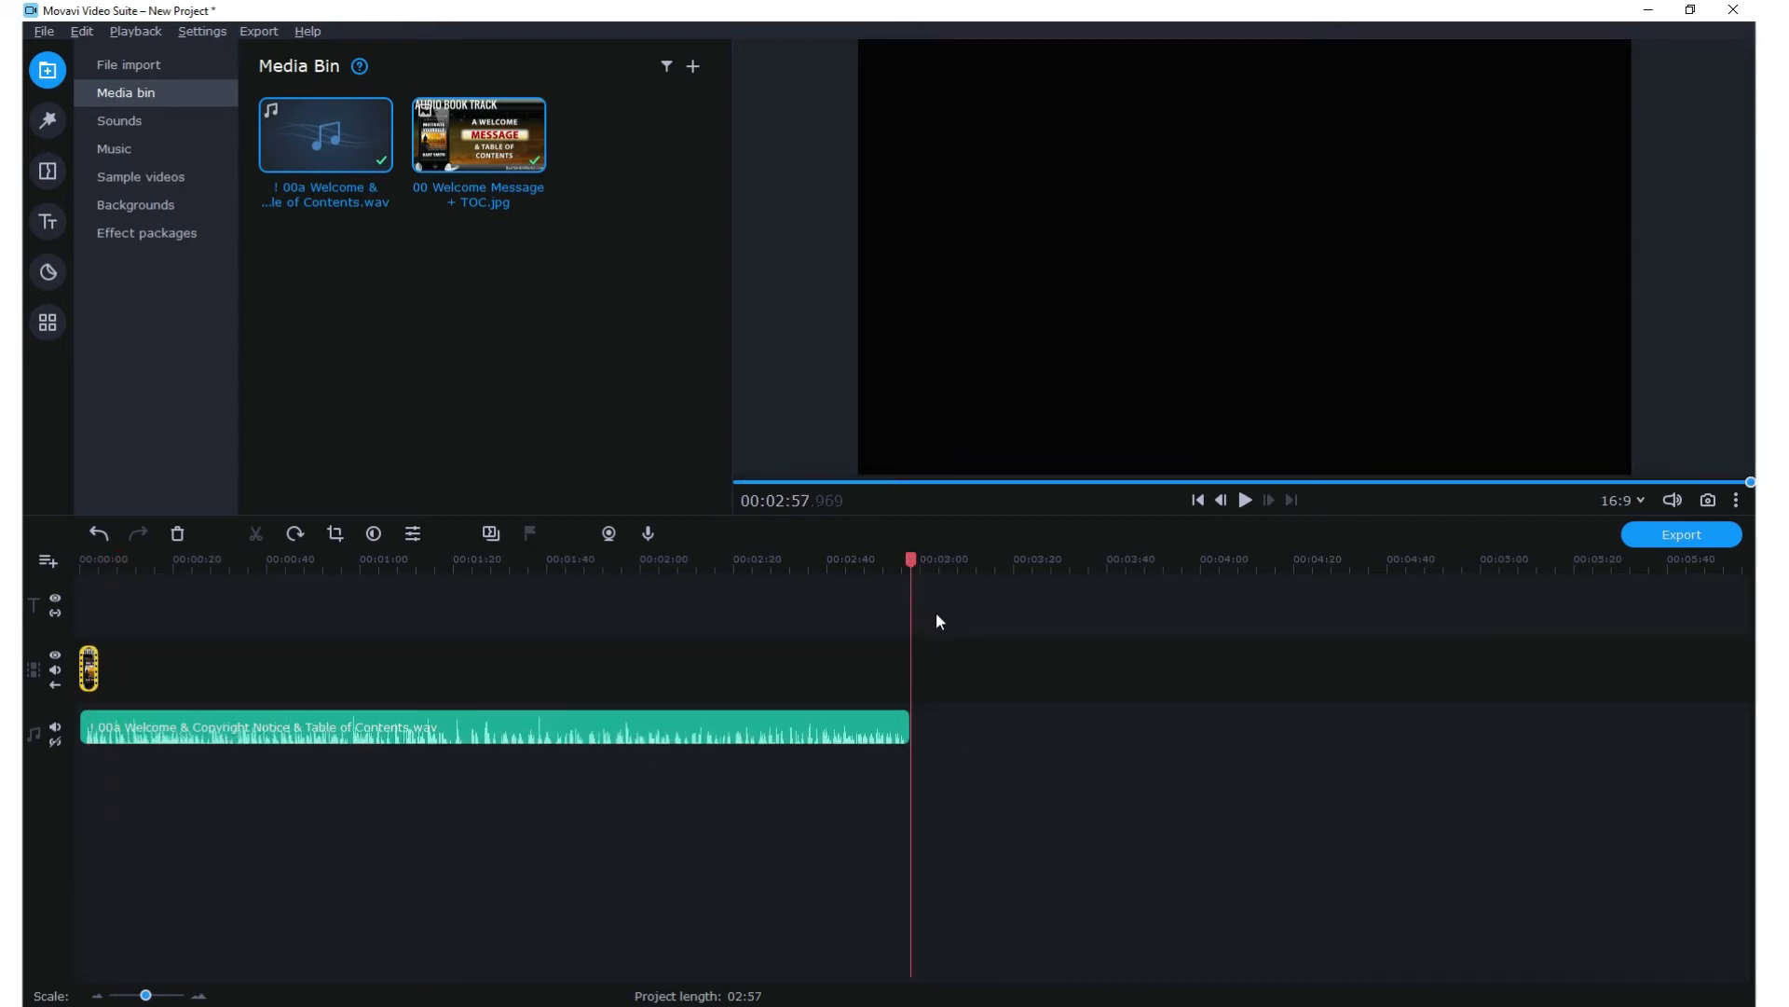
{"action": "scroll", "coordinate": [936, 611], "scroll_direction": "up", "scroll_amount": 3}
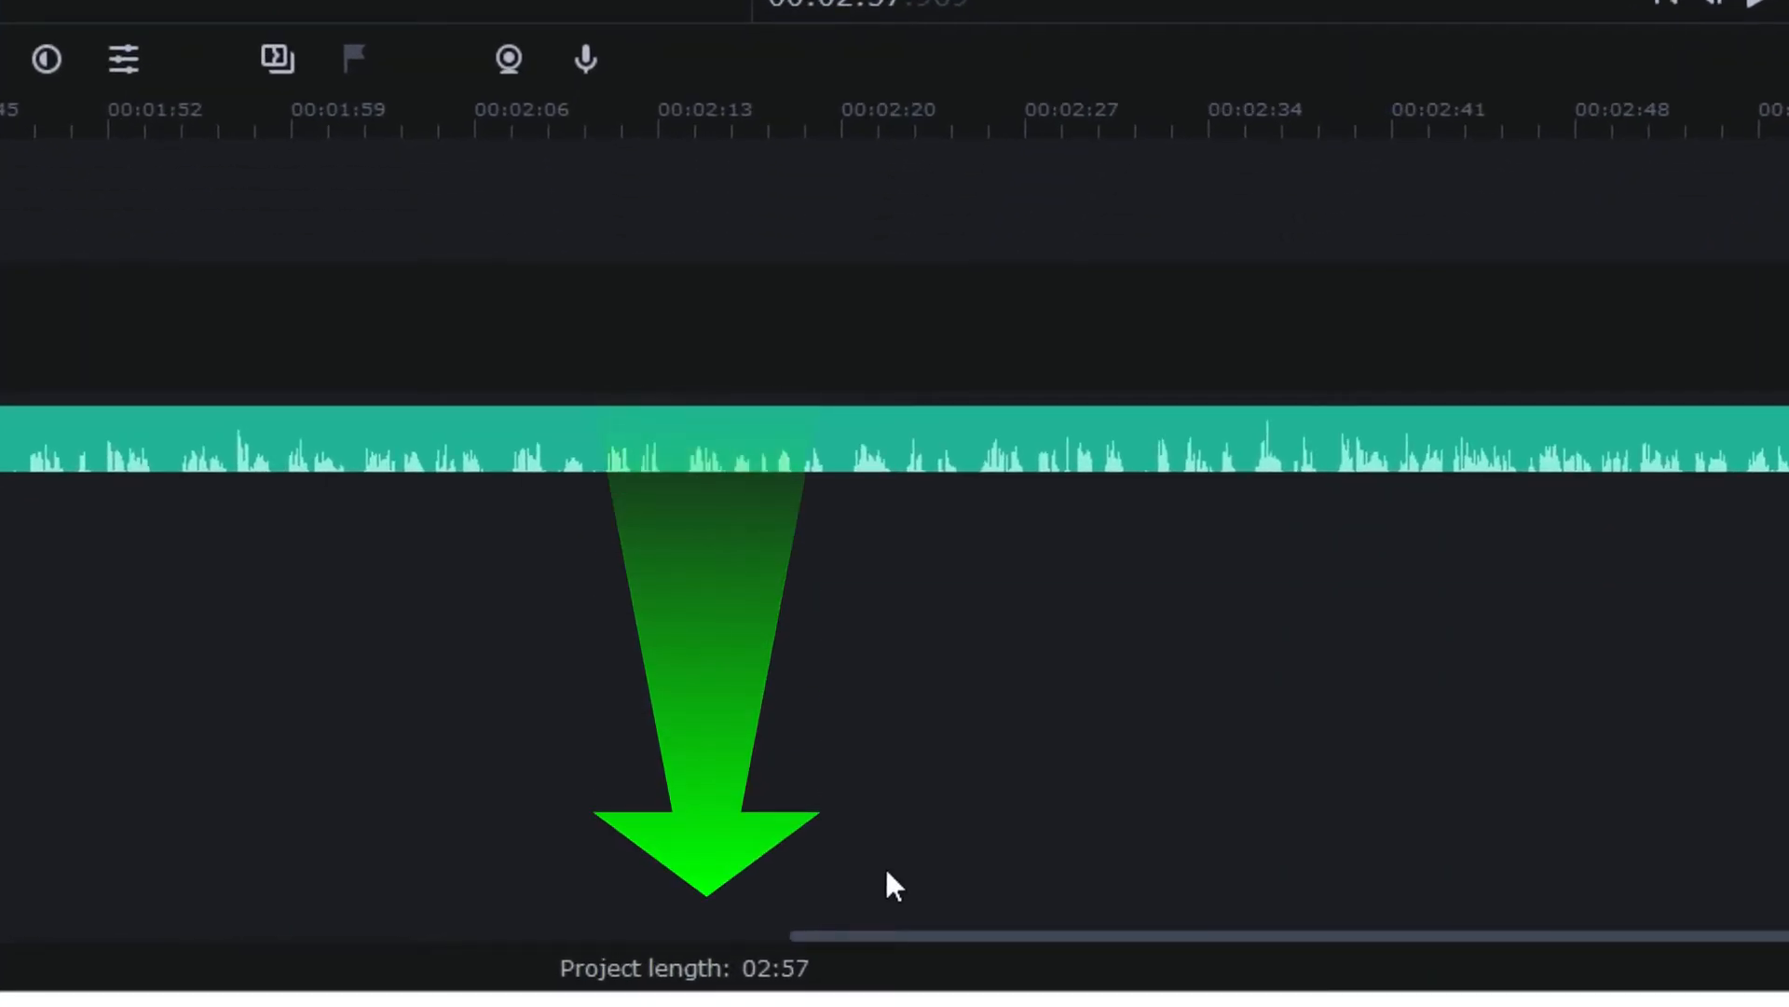
{"action": "scroll", "coordinate": [773, 648], "scroll_direction": "down", "scroll_amount": 5}
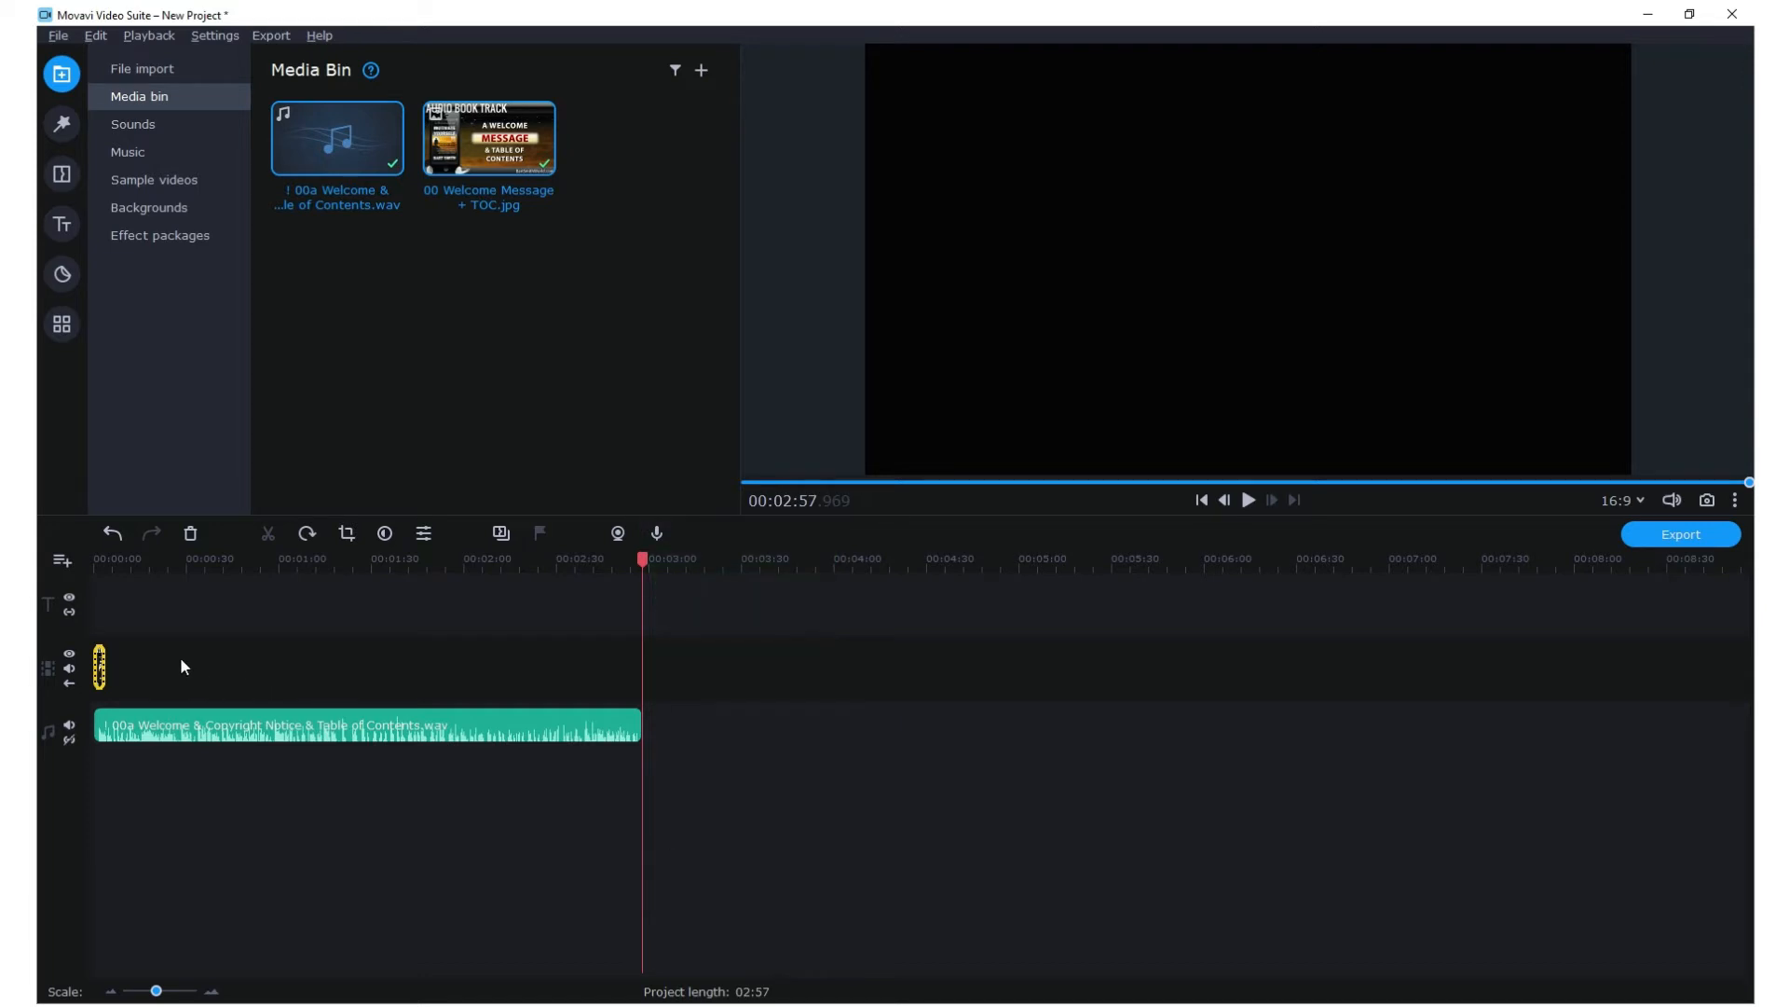
- Extend the image clip's end on the video track to 00:02:57.969 so it matches the audio clip's end
{"action": "scroll", "coordinate": [168, 662], "scroll_direction": "up", "scroll_amount": 2}
{"action": "scroll", "coordinate": [168, 664], "scroll_direction": "up", "scroll_amount": 1}
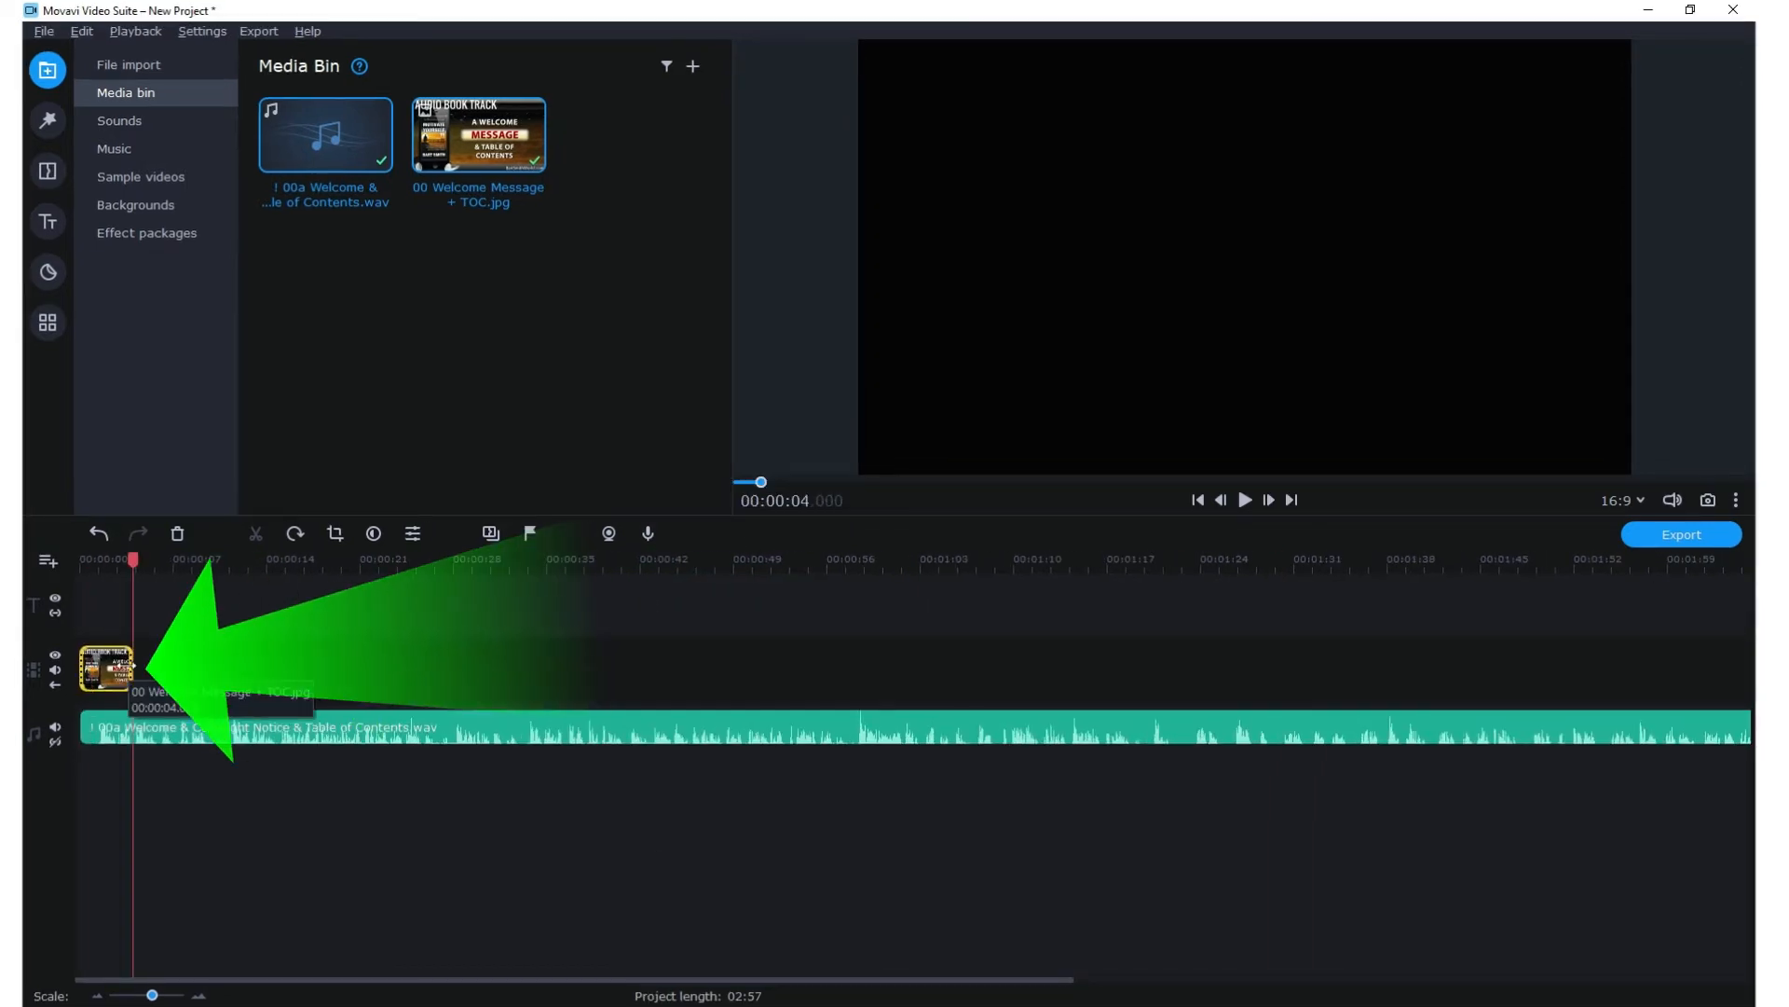
{"action": "left_click_drag", "start_coordinate": [133, 665], "coordinate": [940, 676]}
{"action": "scroll", "coordinate": [1320, 658], "scroll_direction": "up", "scroll_amount": 2}
{"action": "scroll", "coordinate": [1319, 661], "scroll_direction": "up", "scroll_amount": 2}
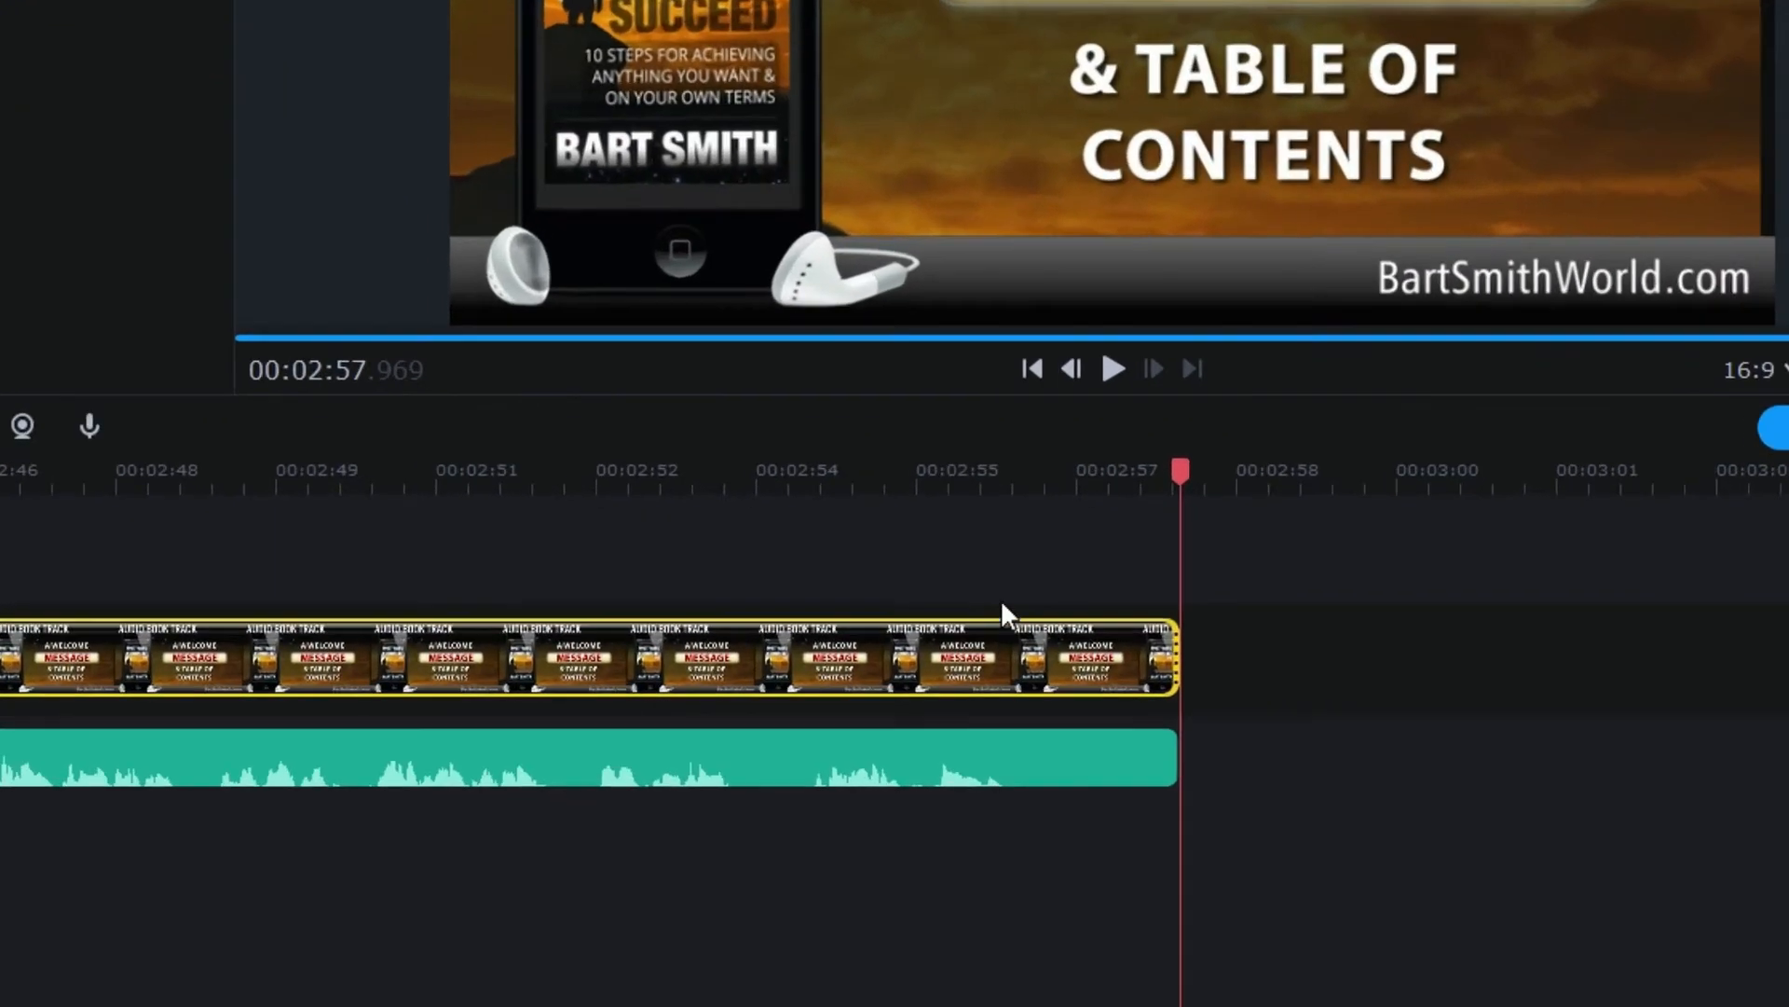
- Play the last seconds of the narration to check where the speech ends
{"action": "left_click", "coordinate": [1181, 565]}
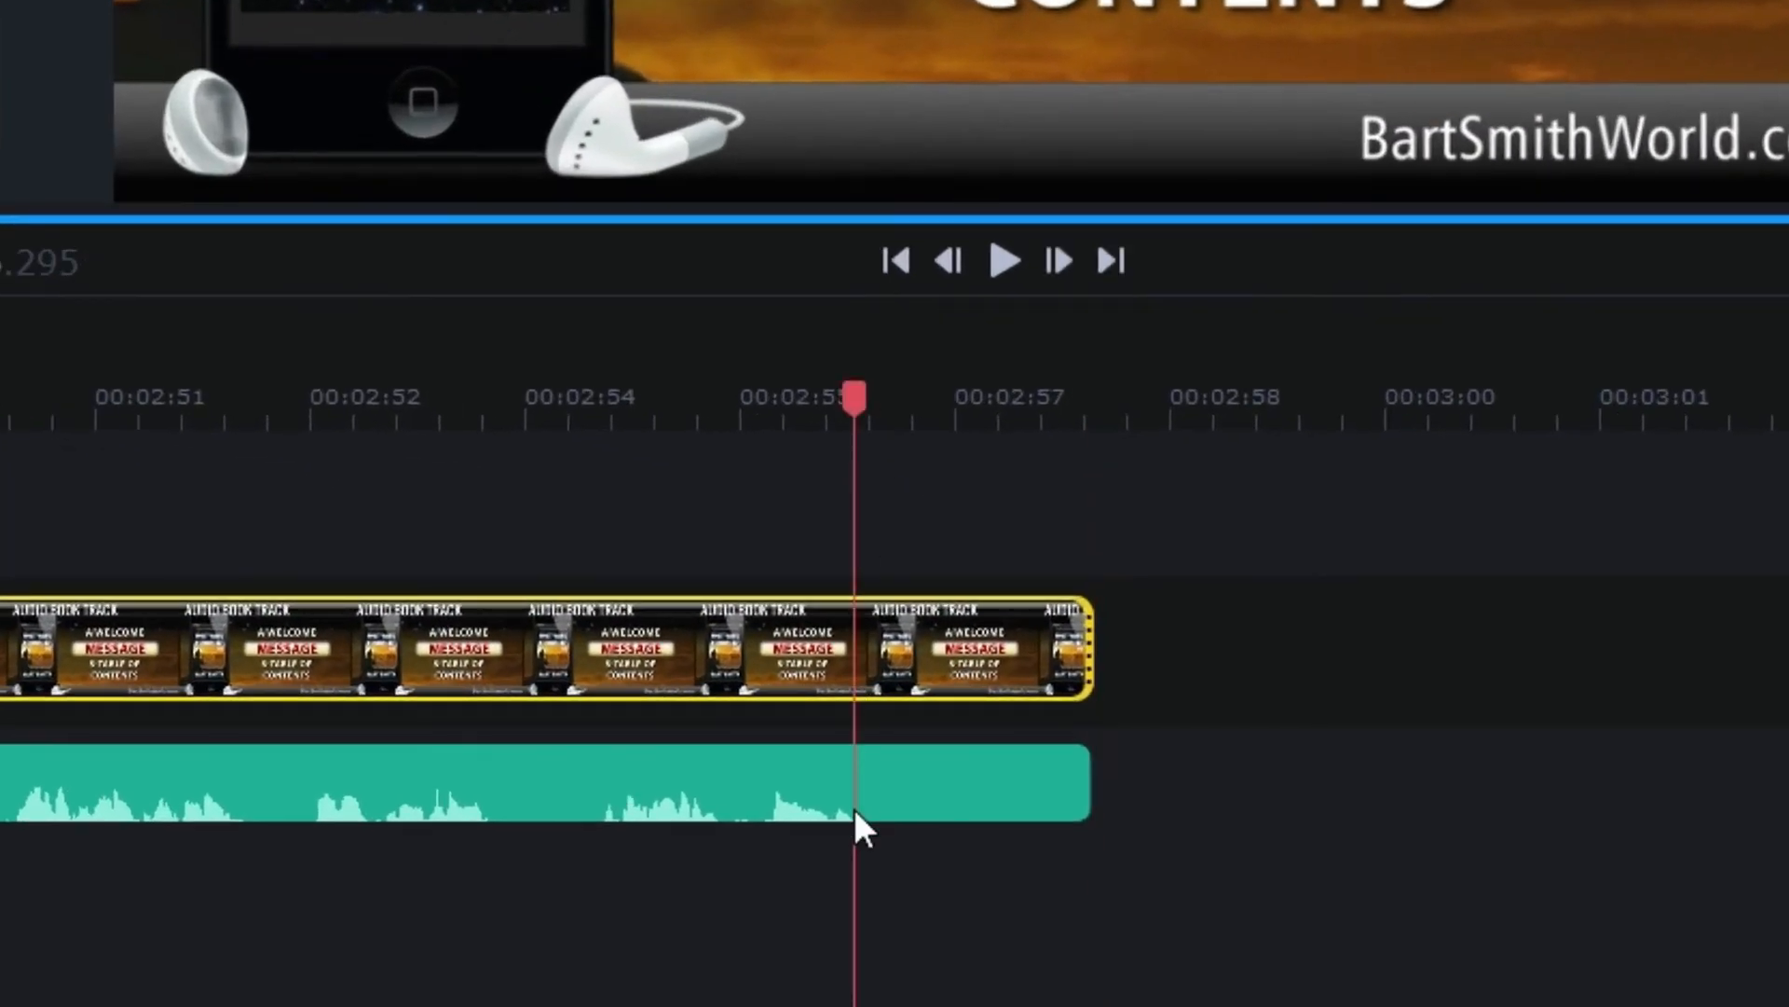
{"action": "left_click", "coordinate": [512, 405]}
{"action": "key", "text": "space"}
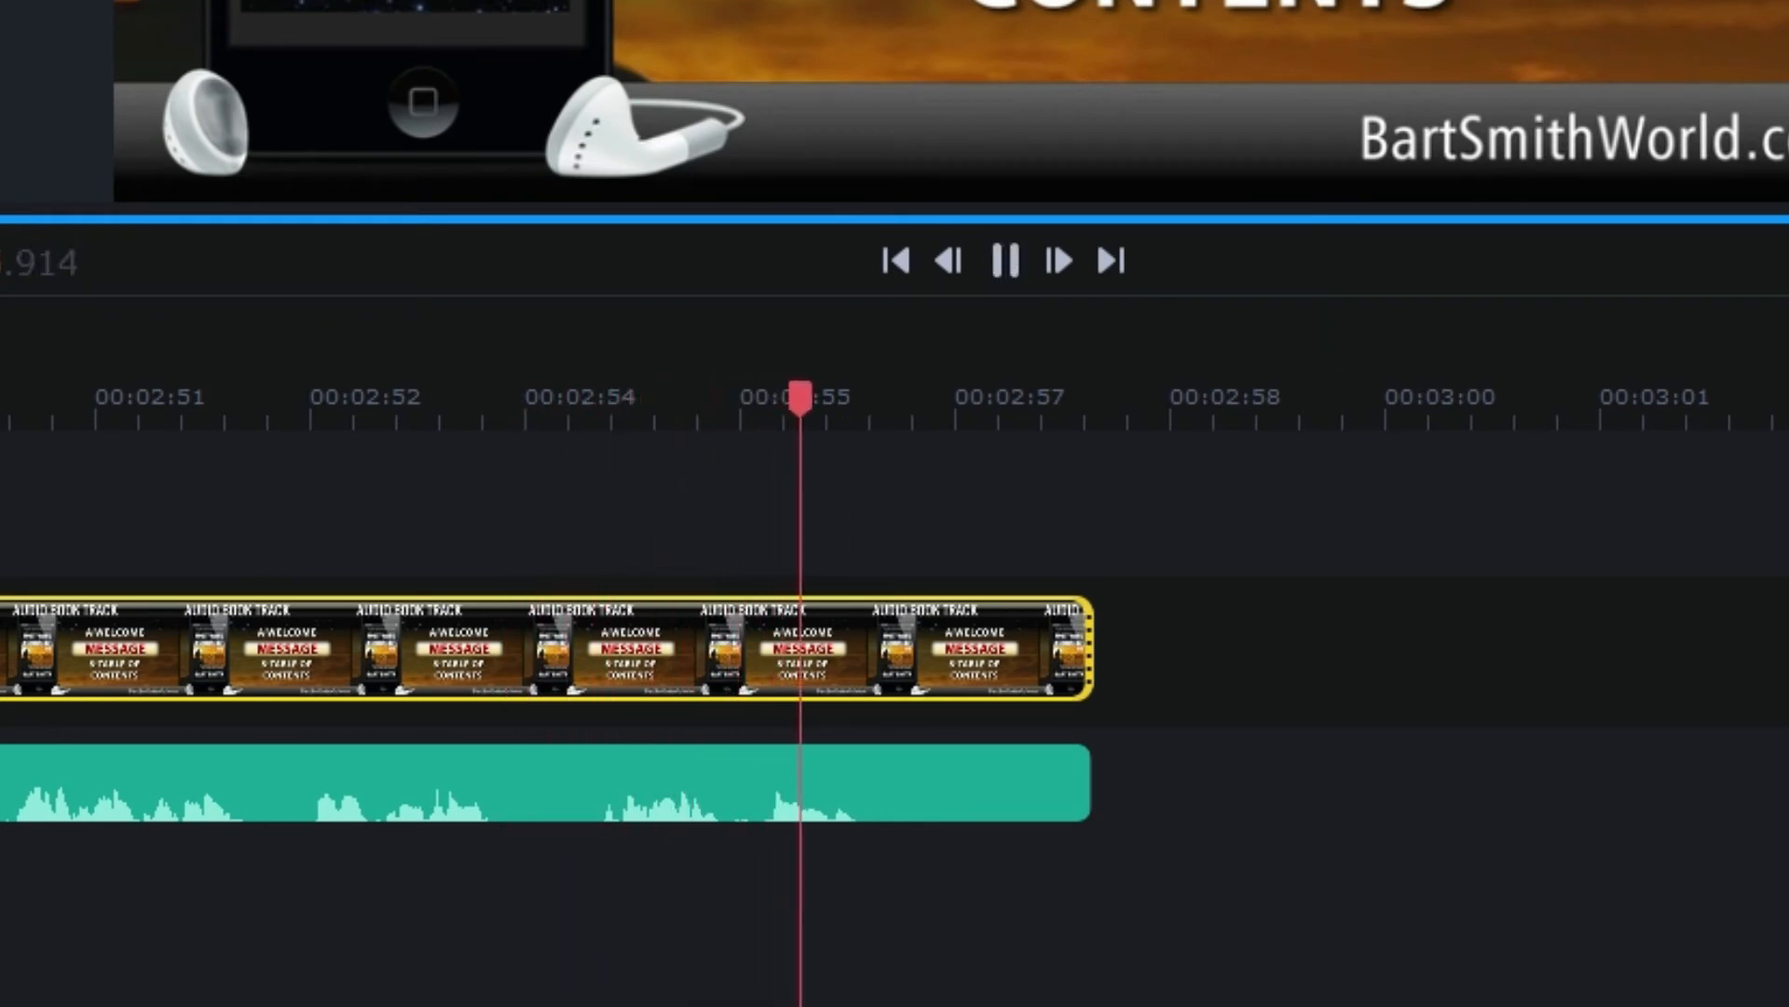
{"action": "key", "text": "space"}
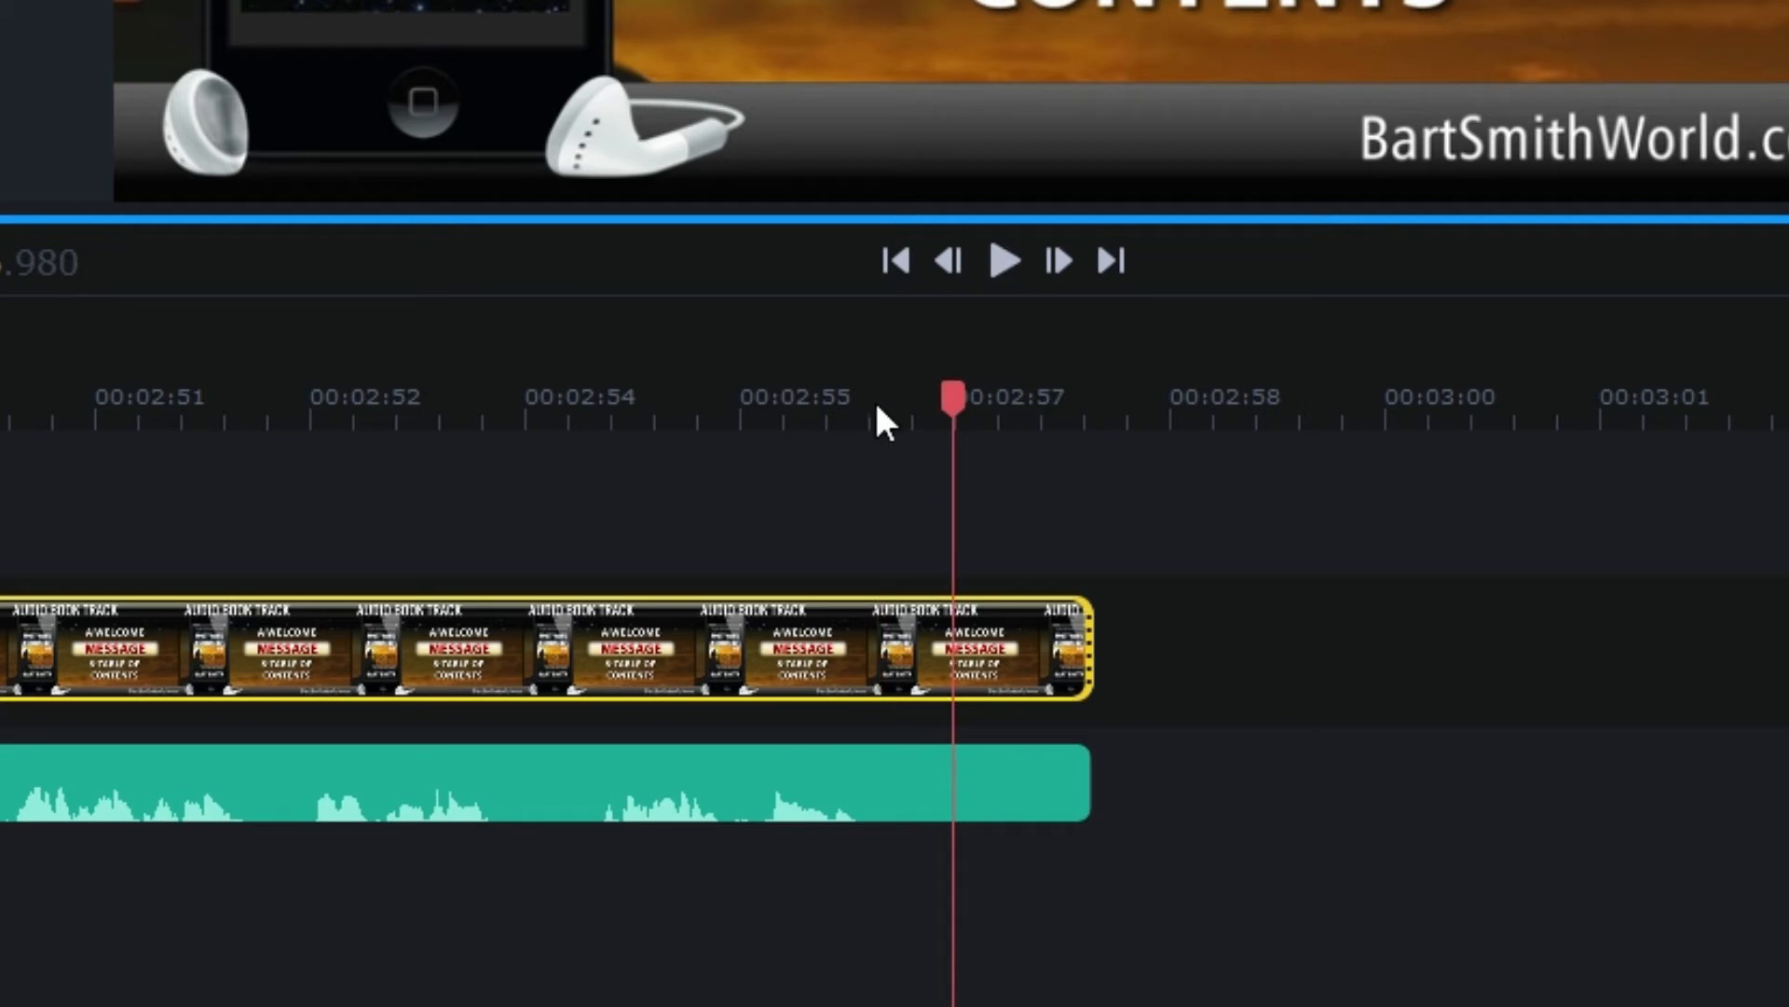
- Extend the image clip's end past the audio to 00:02:59.544 and add a Fade to black transition there
{"action": "left_click", "coordinate": [992, 688]}
{"action": "left_click_drag", "start_coordinate": [1084, 643], "coordinate": [1309, 667]}
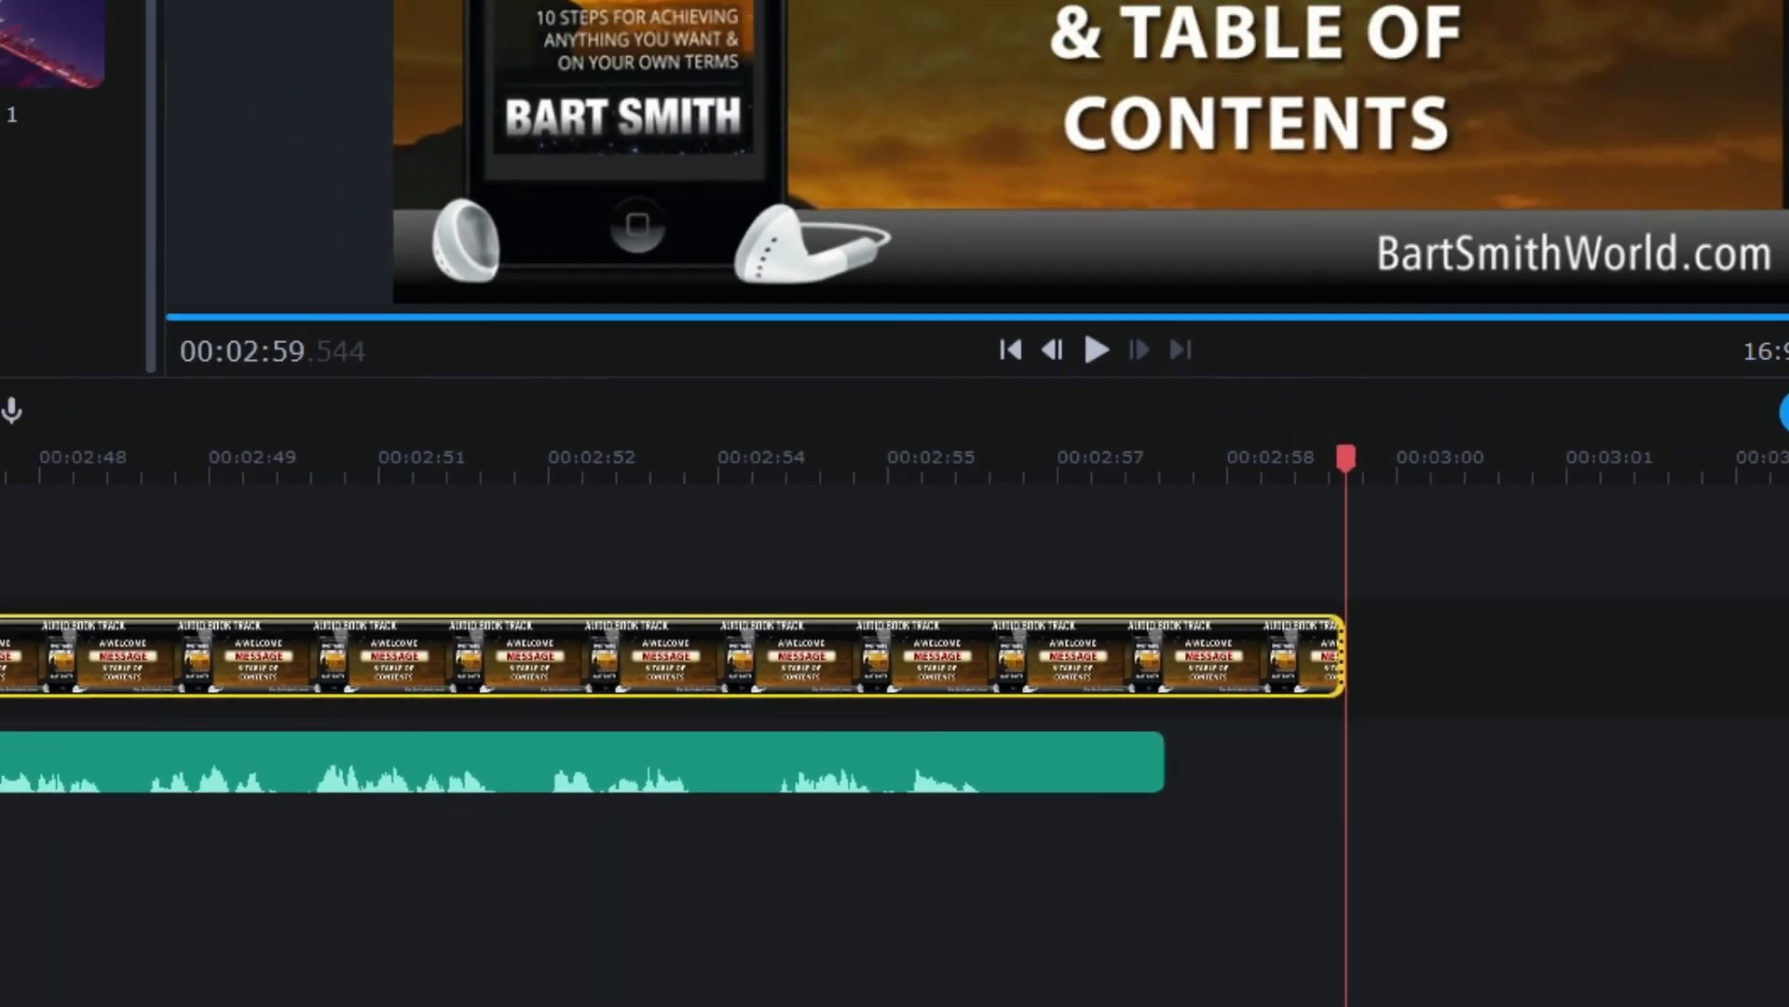
{"action": "scroll", "coordinate": [372, 328], "scroll_direction": "up", "scroll_amount": 3}
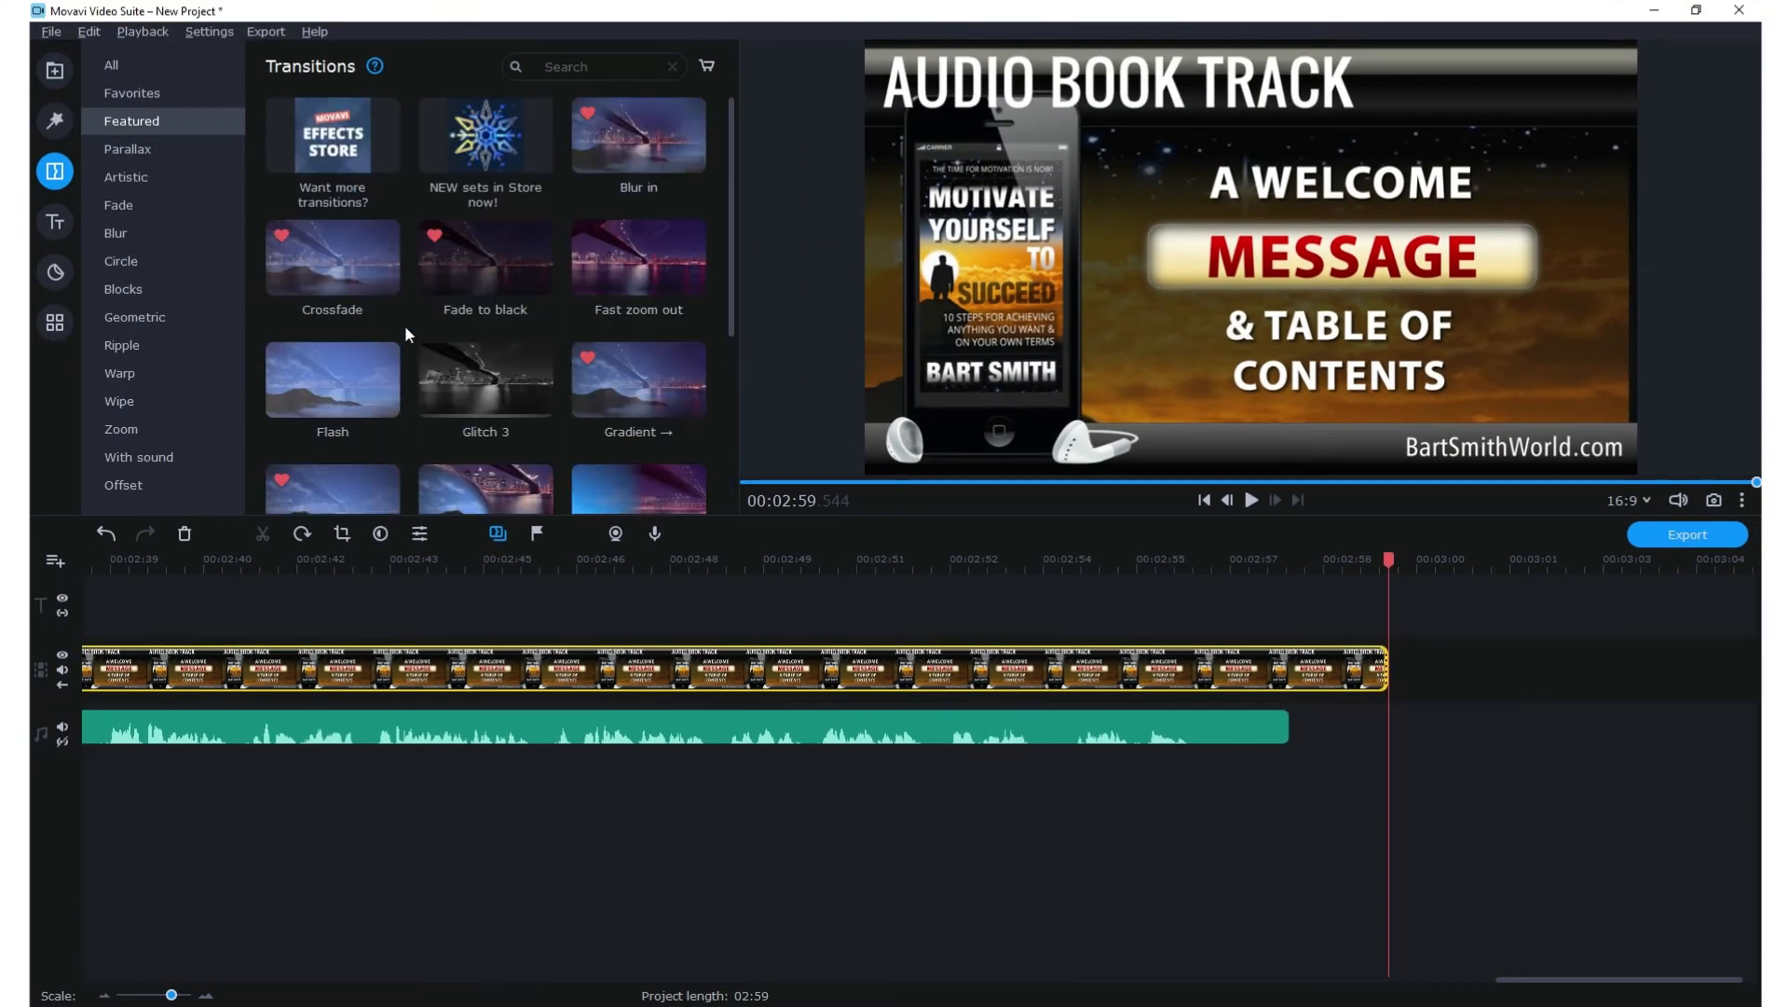
{"action": "mouse_move", "coordinate": [466, 265]}
{"action": "left_mouse_down"}
{"action": "mouse_move", "coordinate": [854, 495]}
{"action": "mouse_move", "coordinate": [1342, 706]}
{"action": "left_mouse_up"}
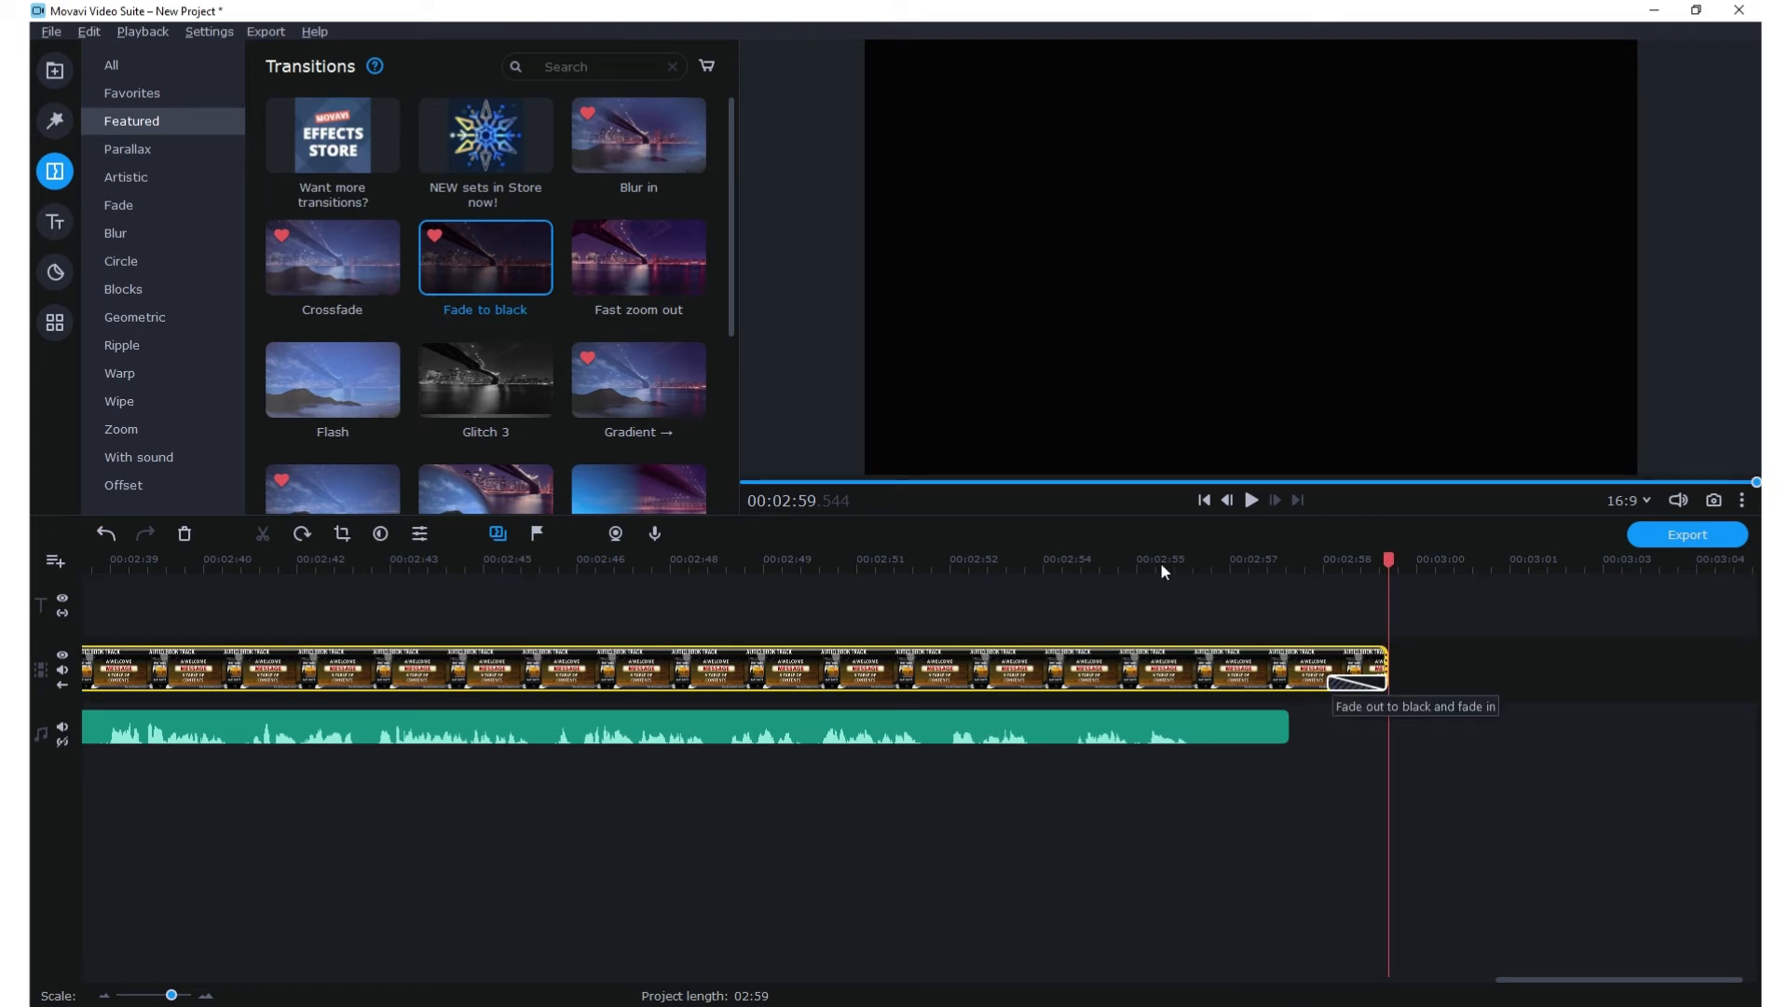
- Play the end of the project to check the fade-out
{"action": "left_click", "coordinate": [1064, 565]}
{"action": "key", "text": "space"}
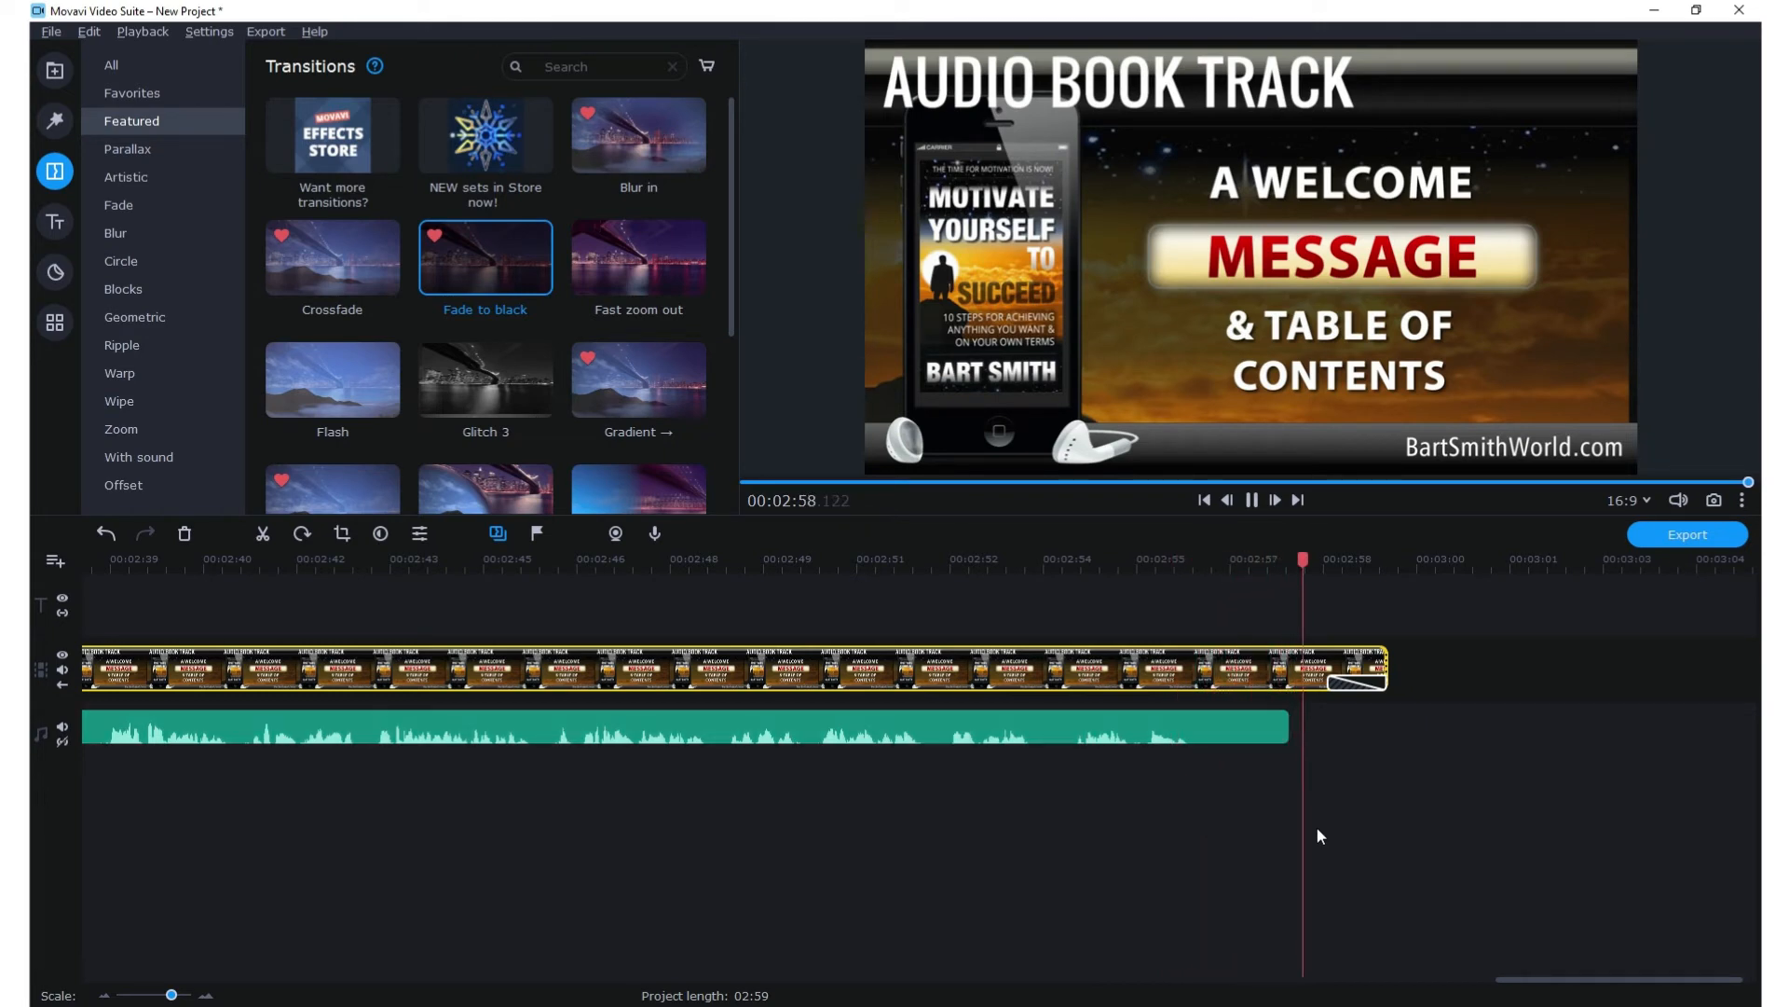
{"action": "key", "text": "space"}
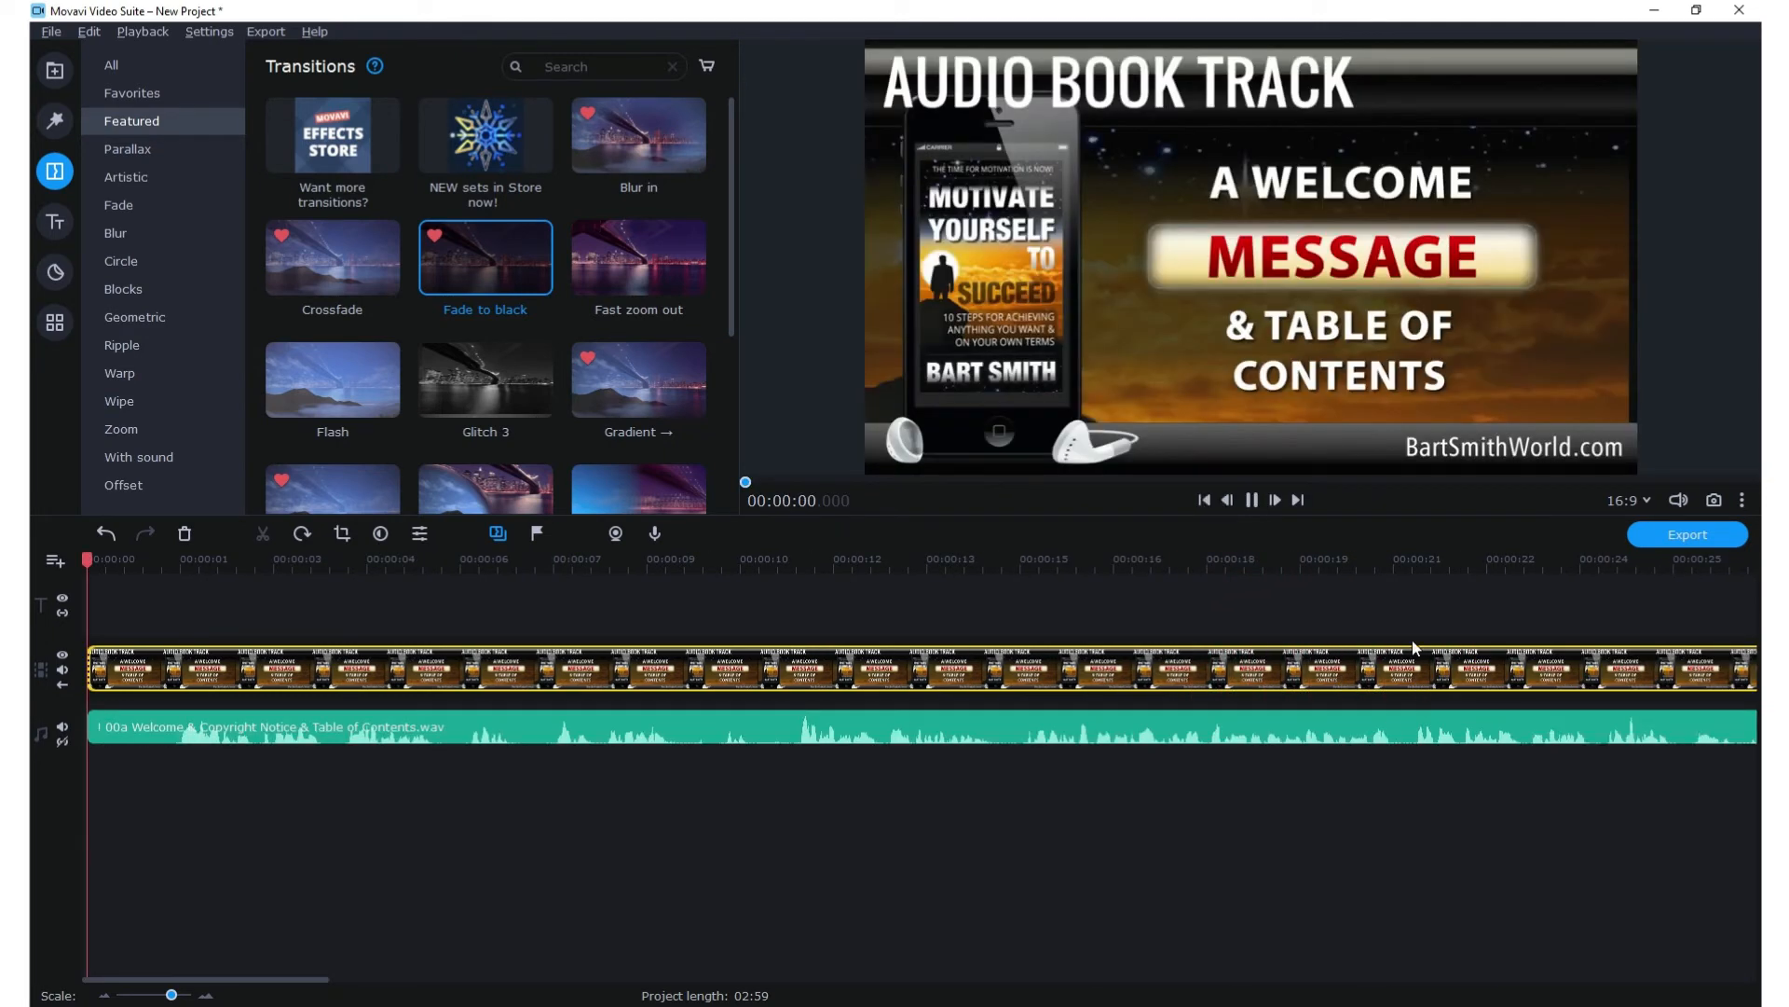
- Add the Page turn transition at the start of the image clip and play the opening seconds
{"action": "left_click", "coordinate": [748, 482]}
{"action": "left_click_drag", "start_coordinate": [749, 482], "coordinate": [732, 484]}
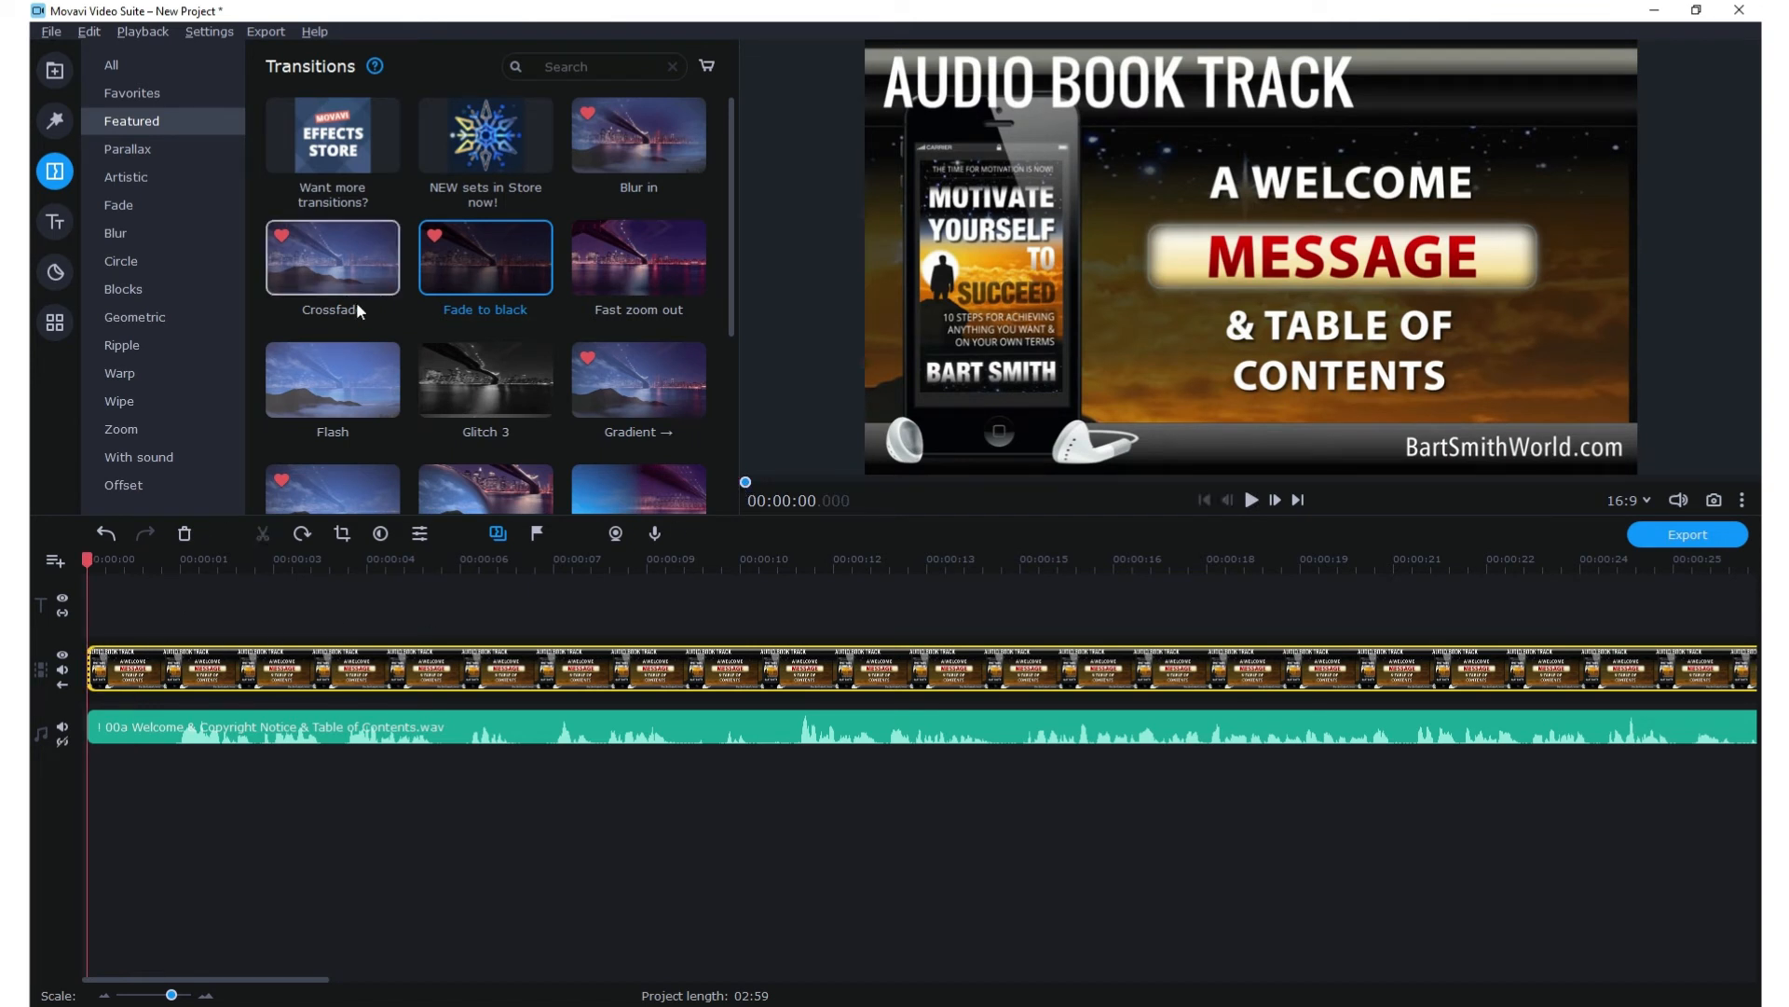
{"action": "scroll", "coordinate": [361, 399], "scroll_direction": "down", "scroll_amount": 3}
{"action": "left_click_drag", "start_coordinate": [332, 322], "coordinate": [171, 674]}
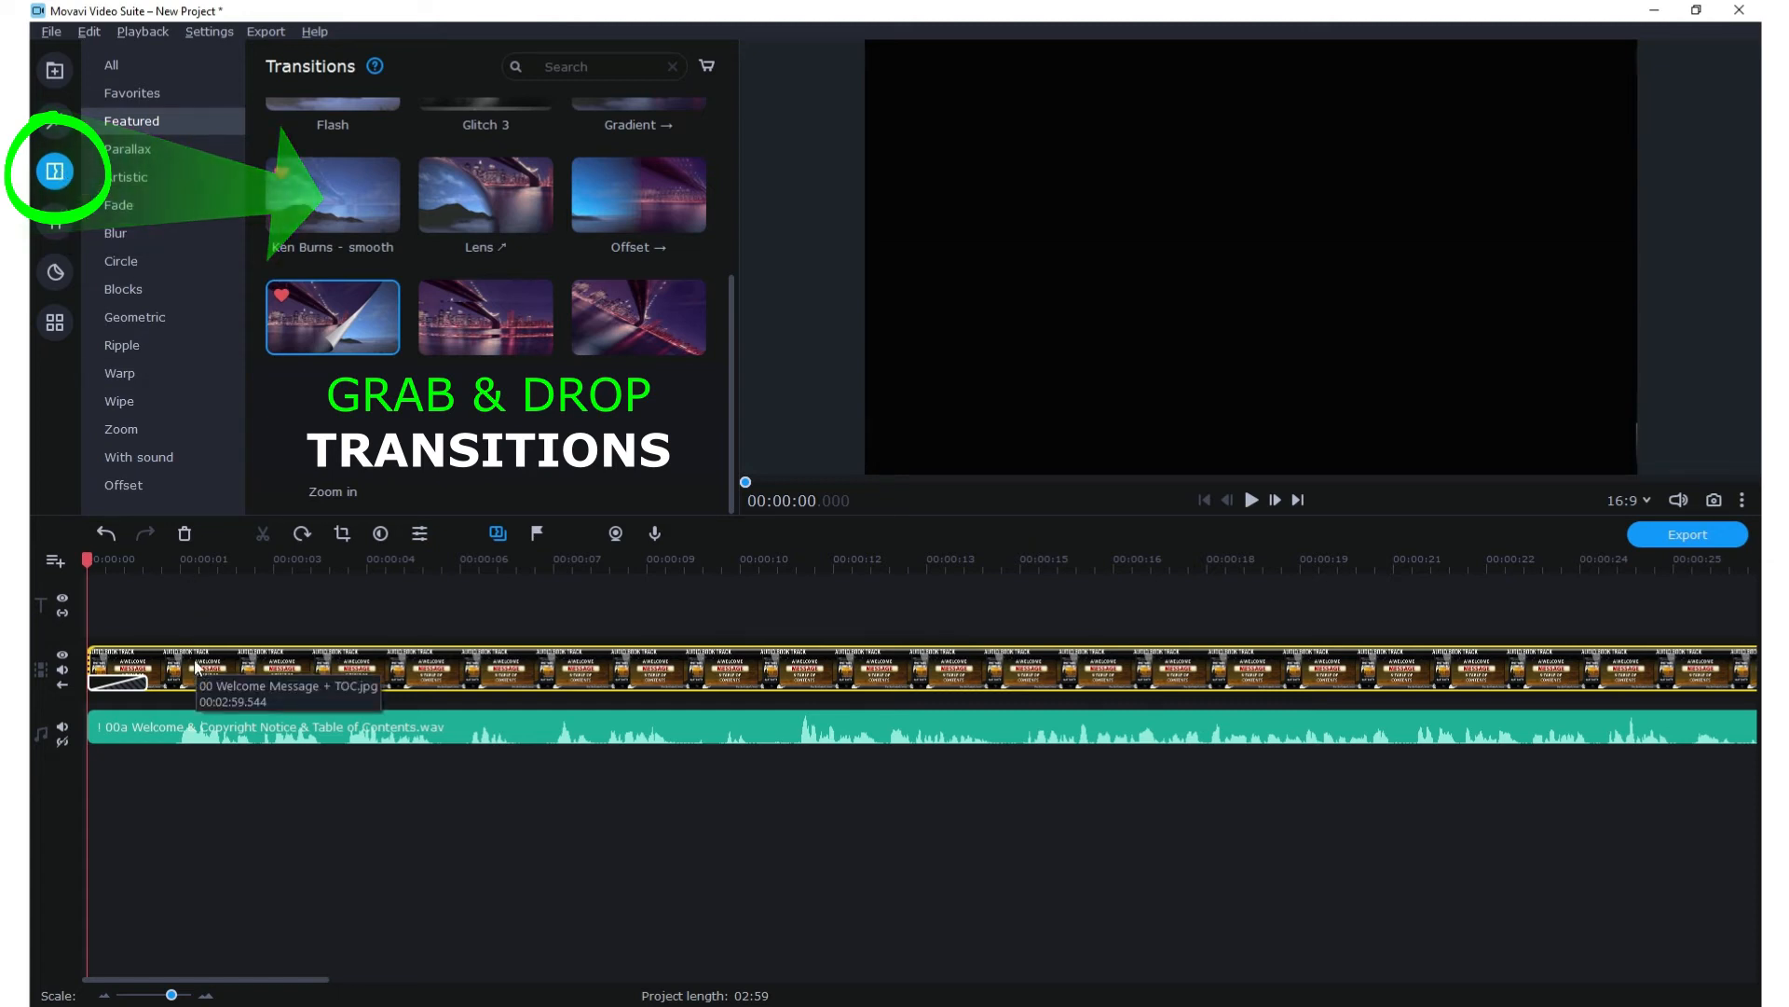
{"action": "left_click_drag", "start_coordinate": [350, 346], "coordinate": [129, 676]}
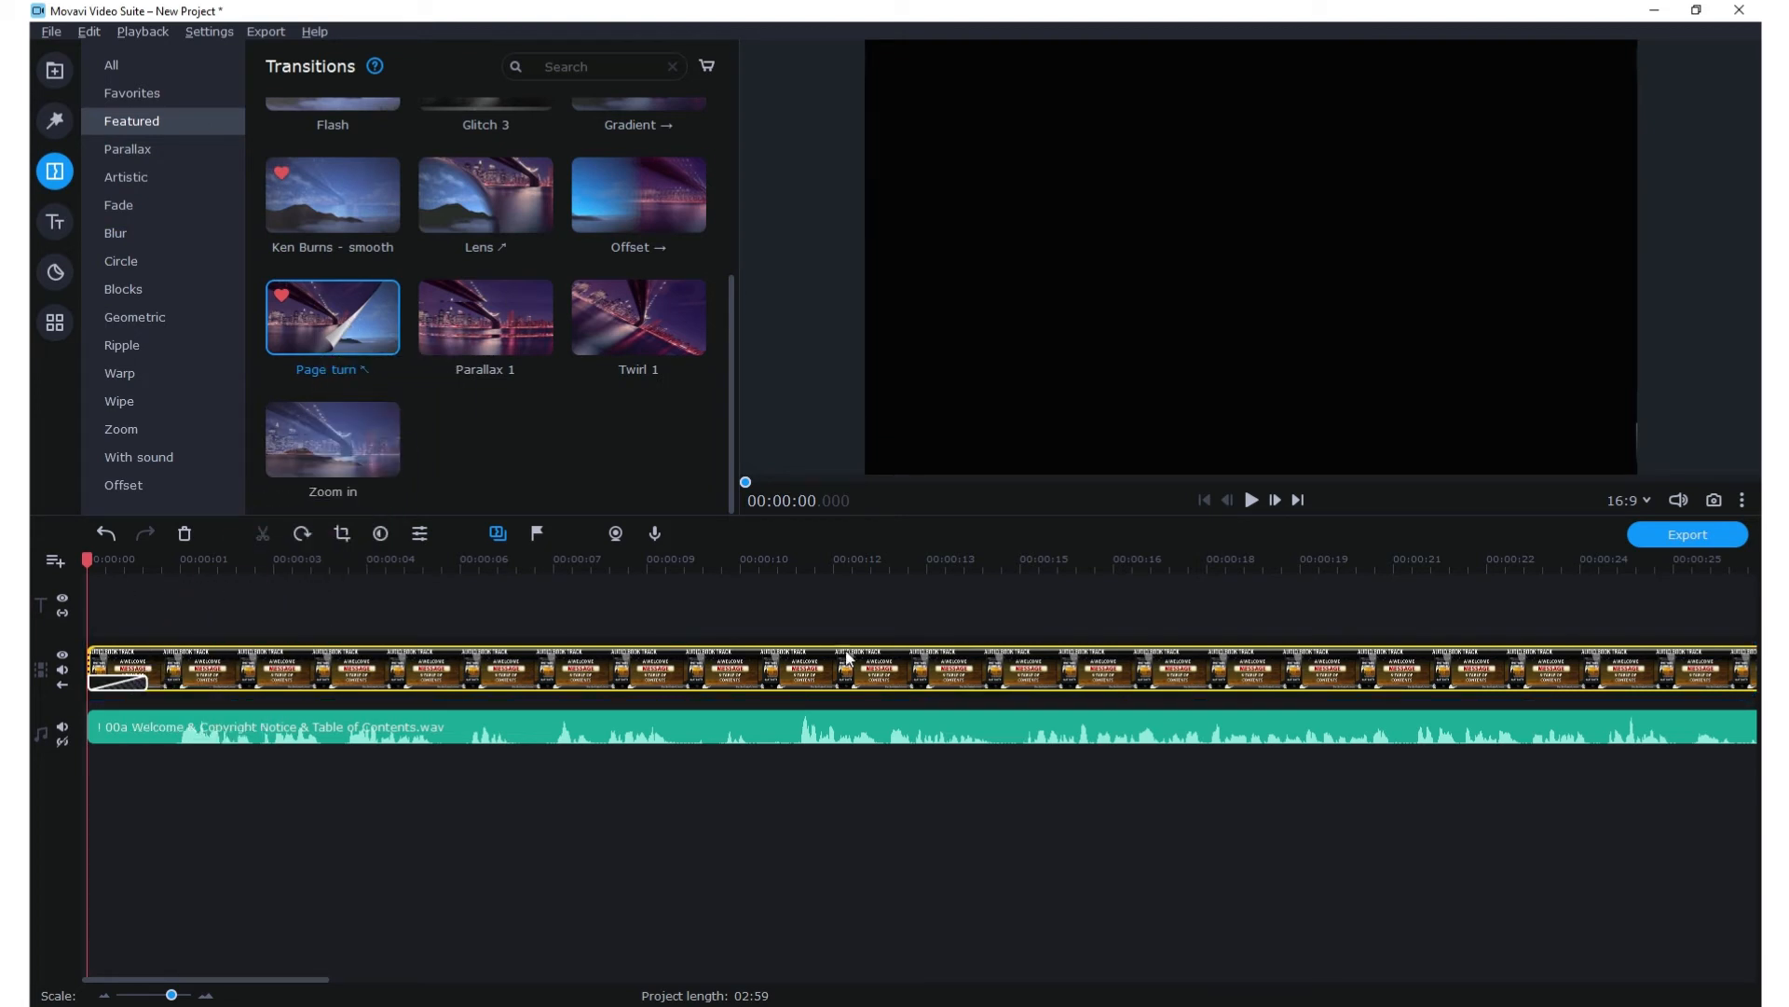
{"action": "left_click", "coordinate": [1252, 499]}
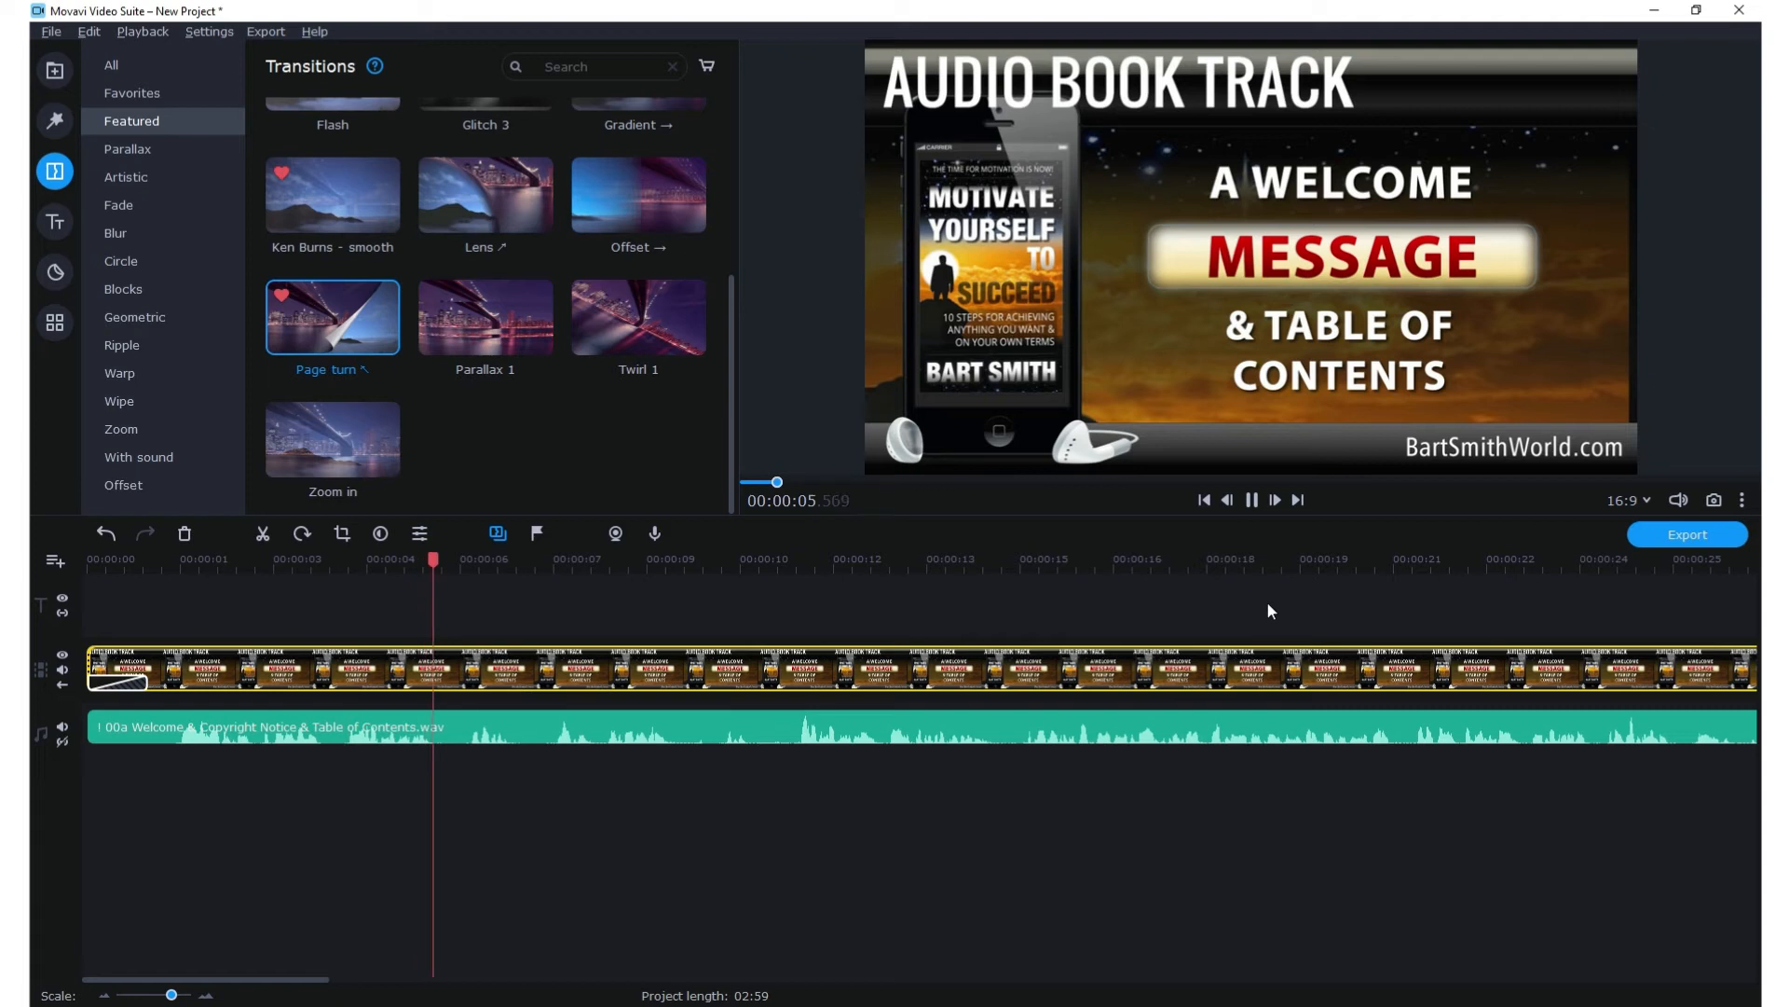
{"action": "key", "text": "space"}
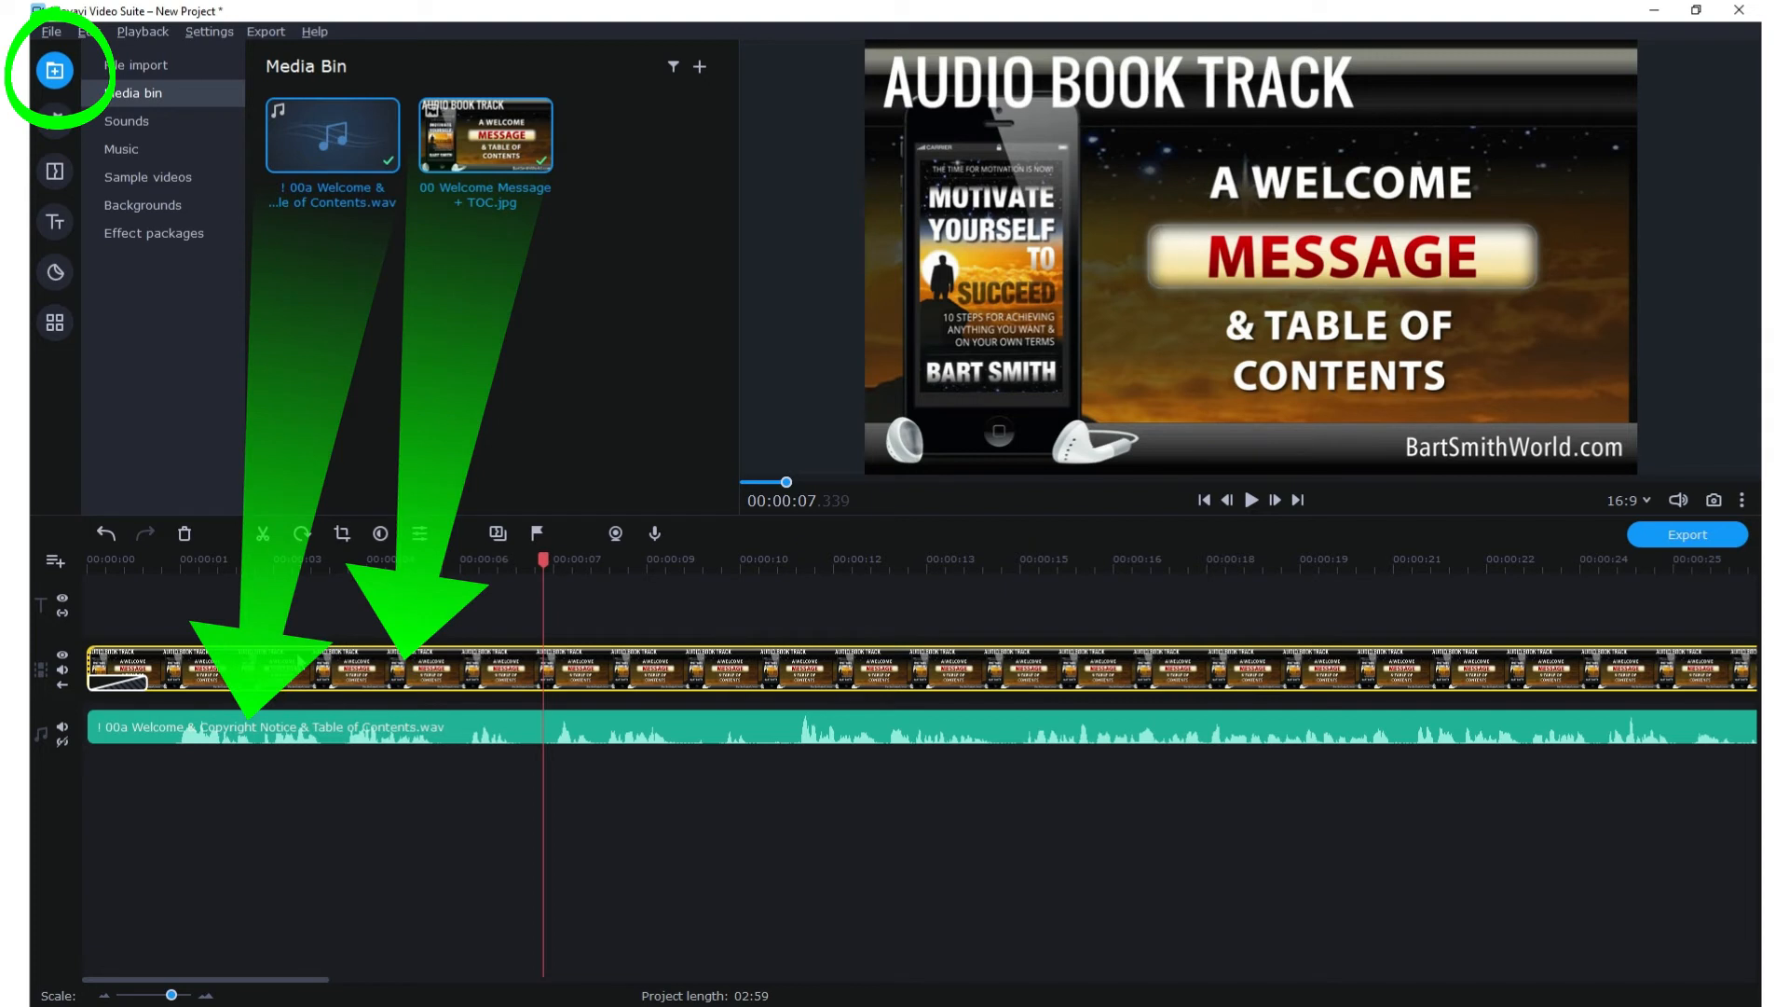
- Clear the timeline and place "00 Welcome Message + TOC.jpg" on the video track and the WAV narration on the audio track at the start
{"action": "key", "text": "ctrl+a"}
{"action": "key", "text": "Delete"}
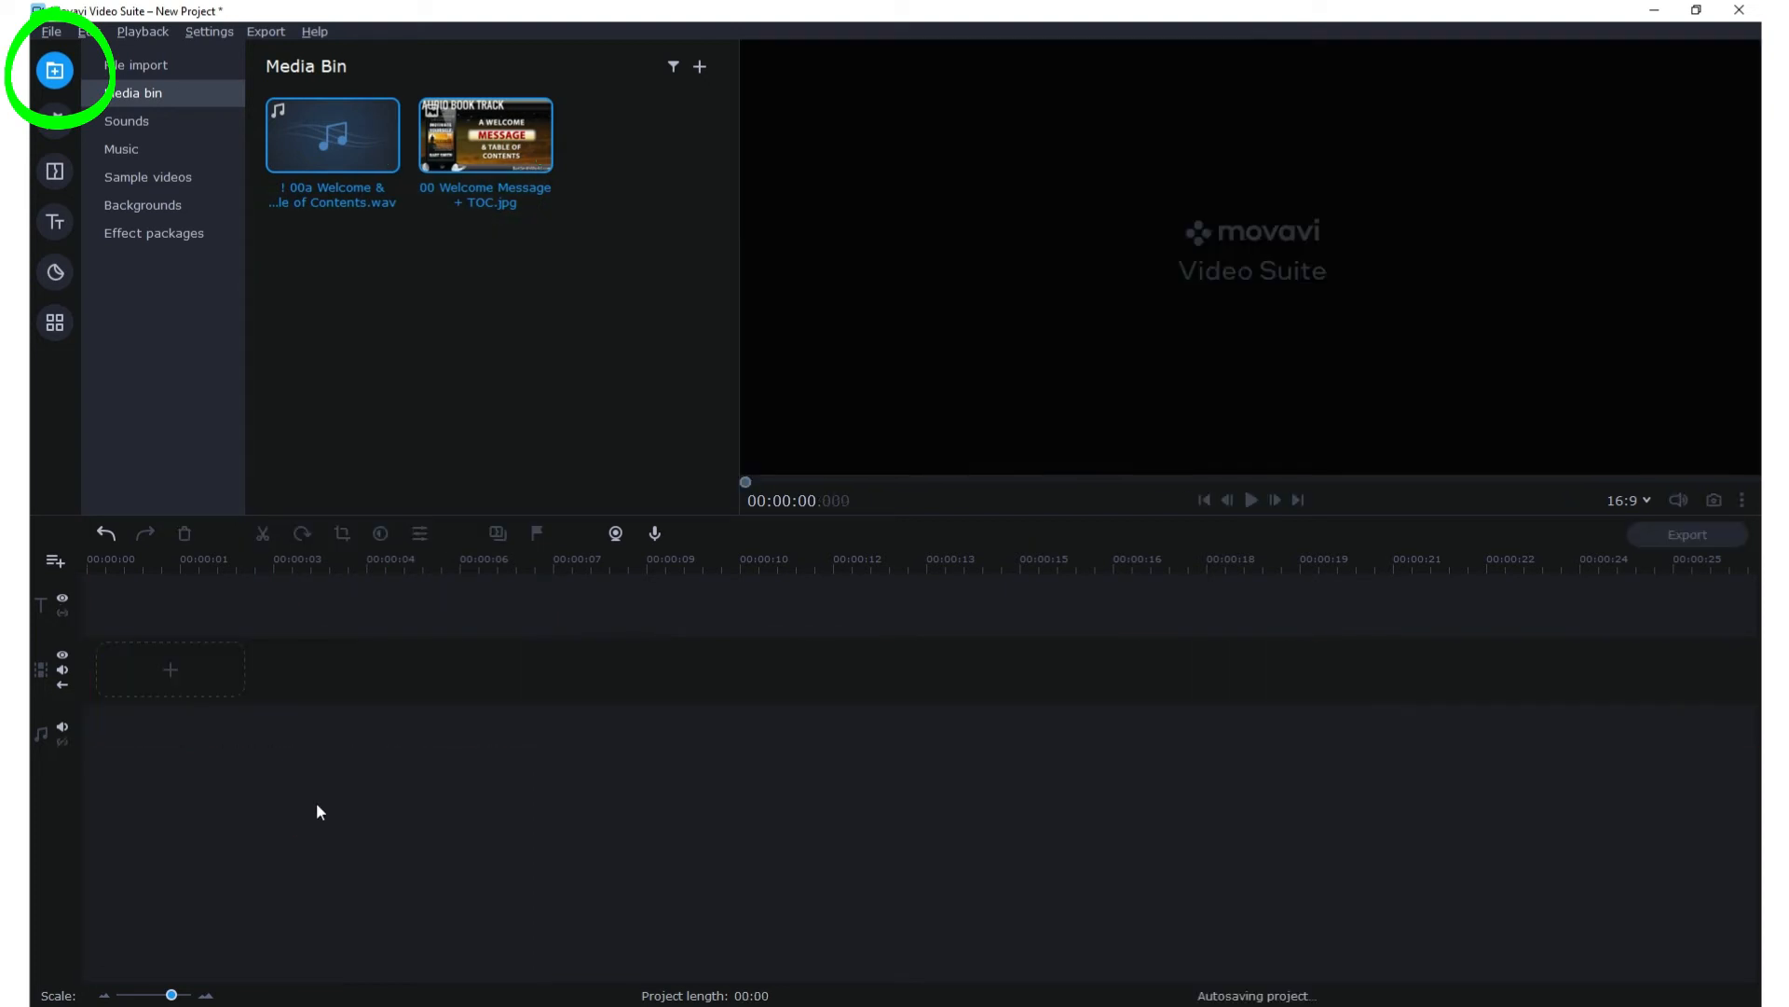
{"action": "left_click_drag", "start_coordinate": [485, 136], "coordinate": [264, 668]}
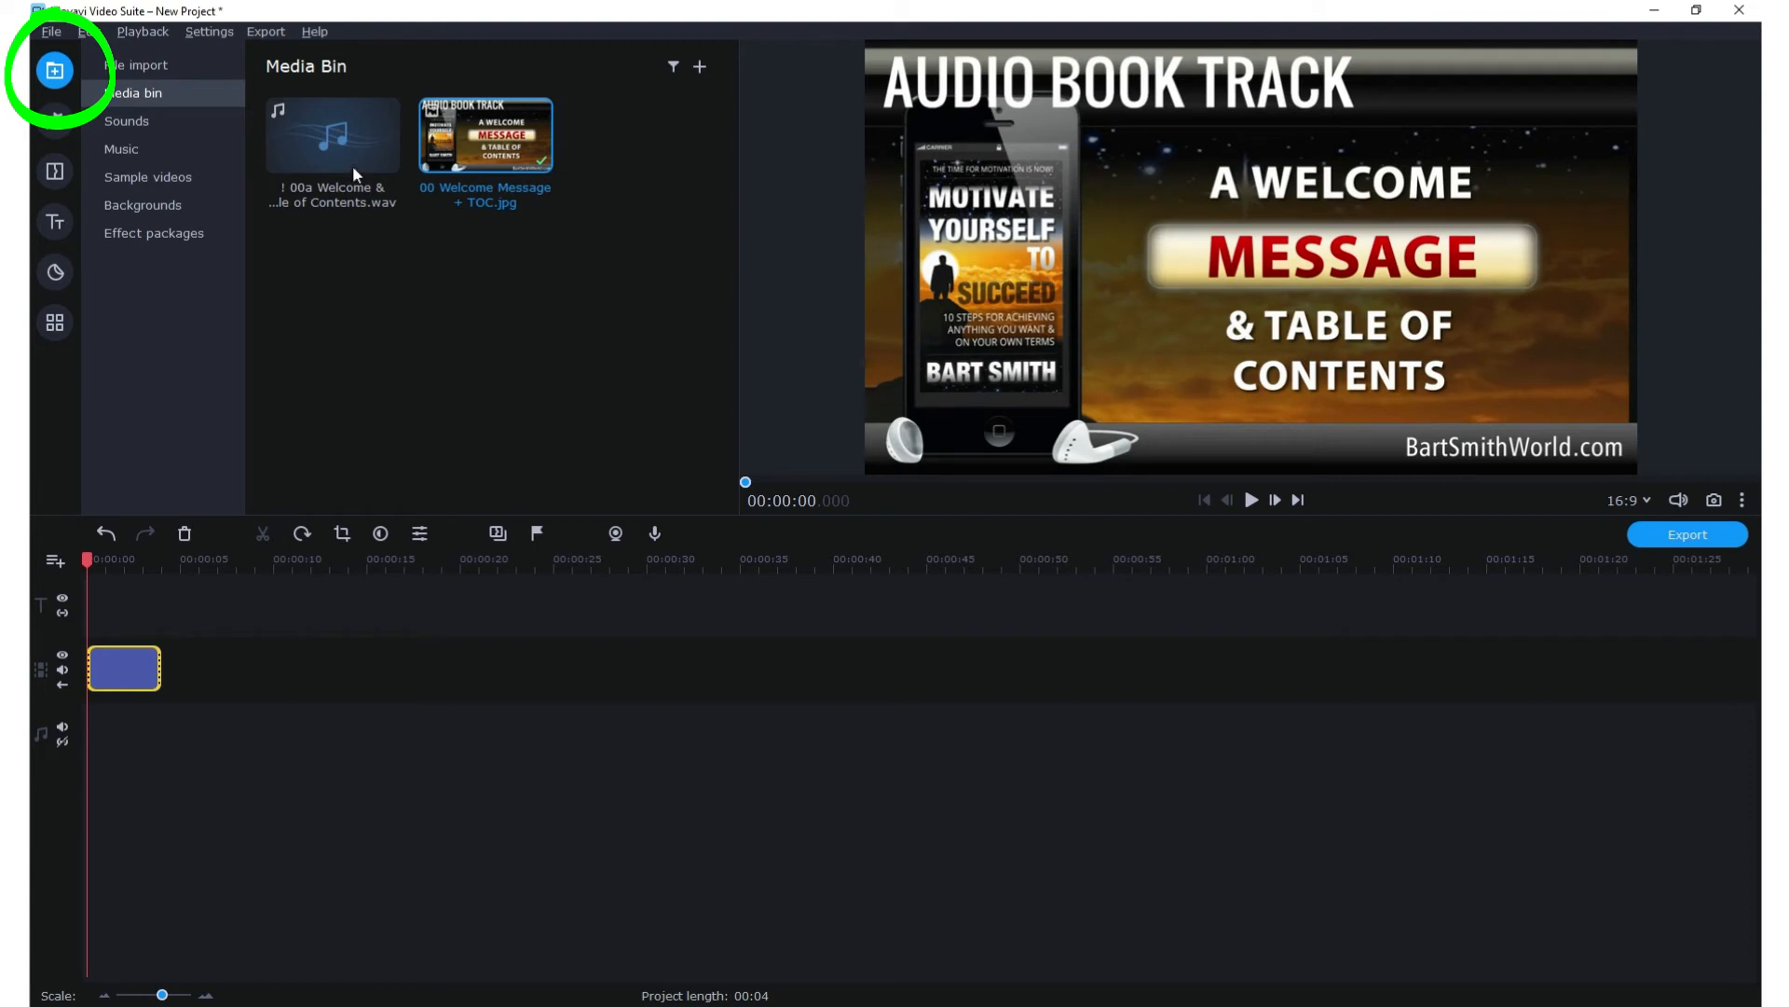
{"action": "left_click_drag", "start_coordinate": [345, 141], "coordinate": [166, 741]}
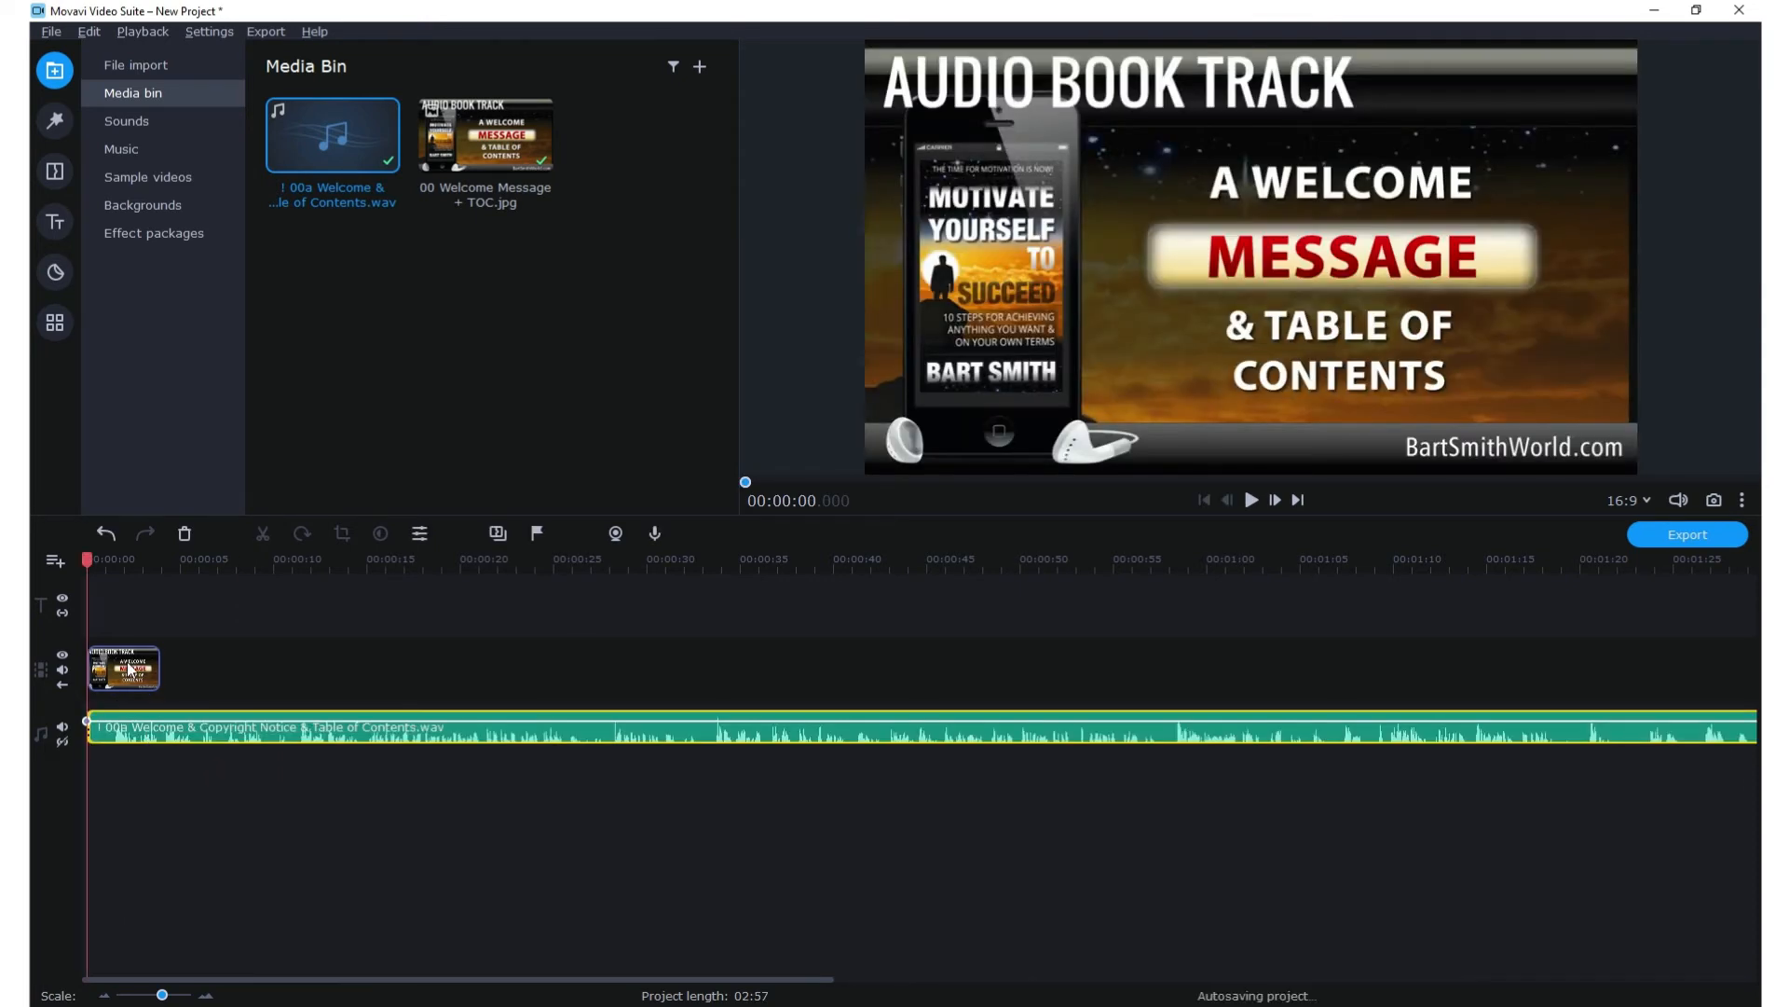
- Extend the image clip's end on the video track to 00:03:00.000, slightly past the end of the narration
{"action": "left_click", "coordinate": [146, 678]}
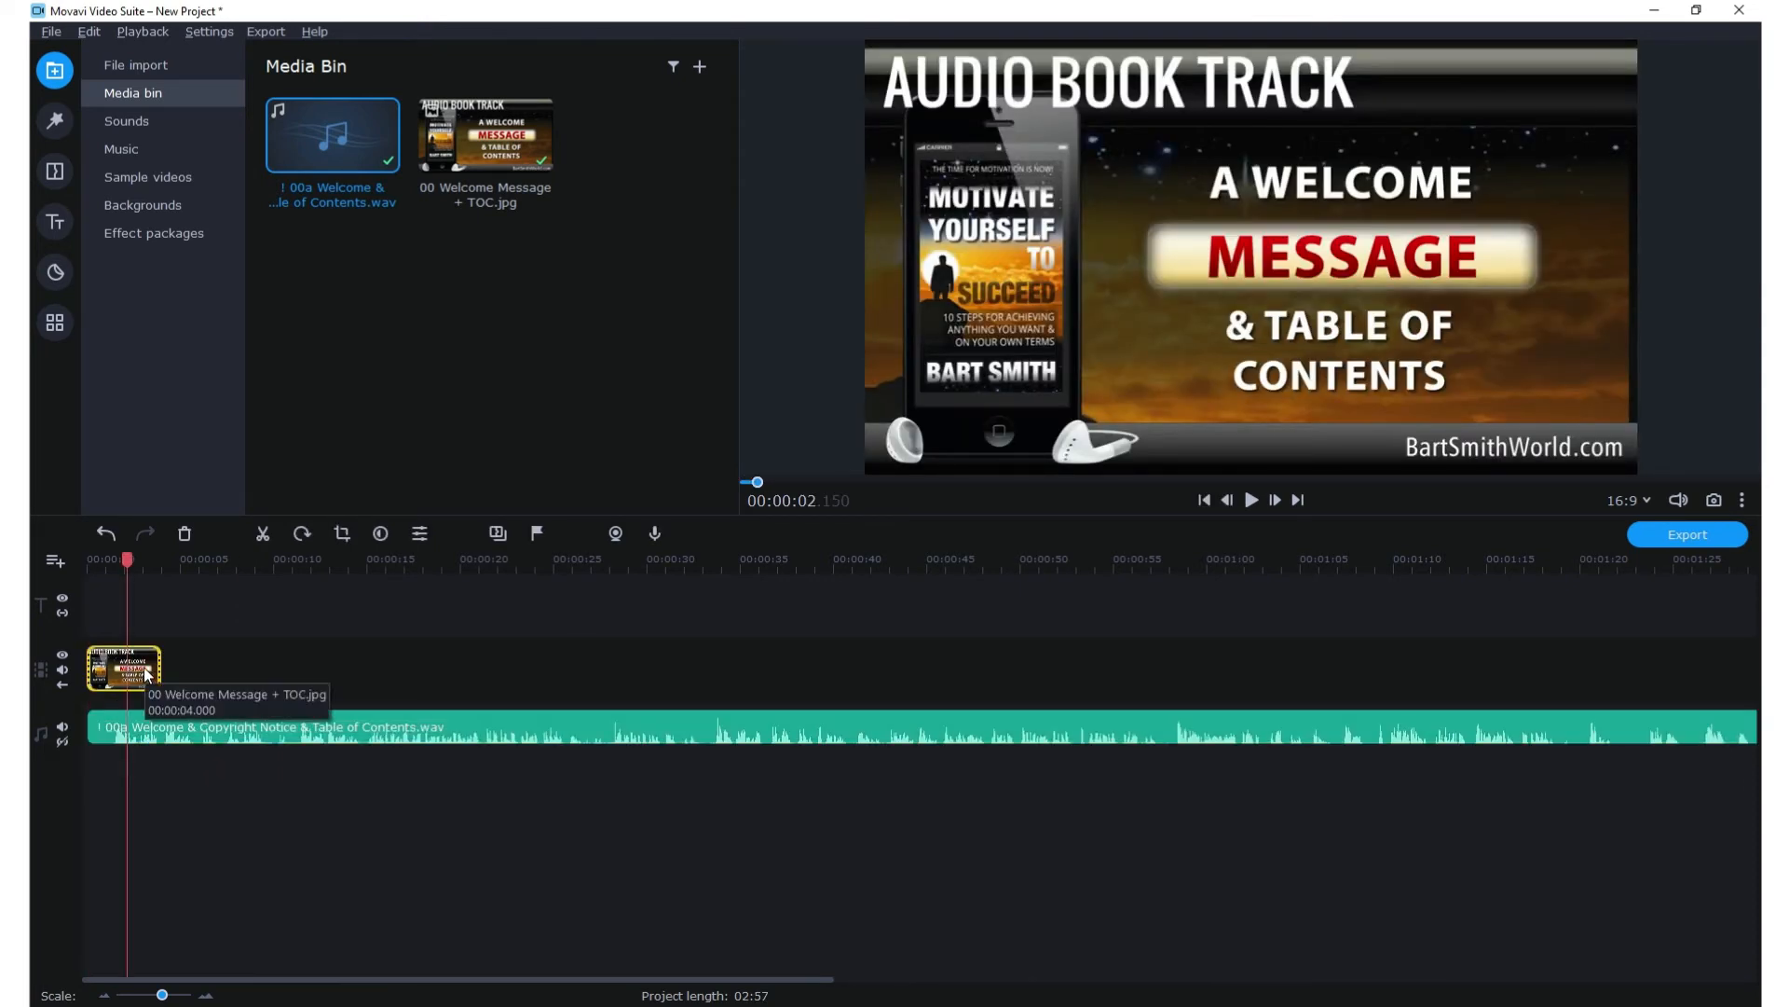
{"action": "left_click_drag", "start_coordinate": [160, 669], "coordinate": [271, 680]}
{"action": "left_click_drag", "start_coordinate": [913, 662], "coordinate": [1459, 681]}
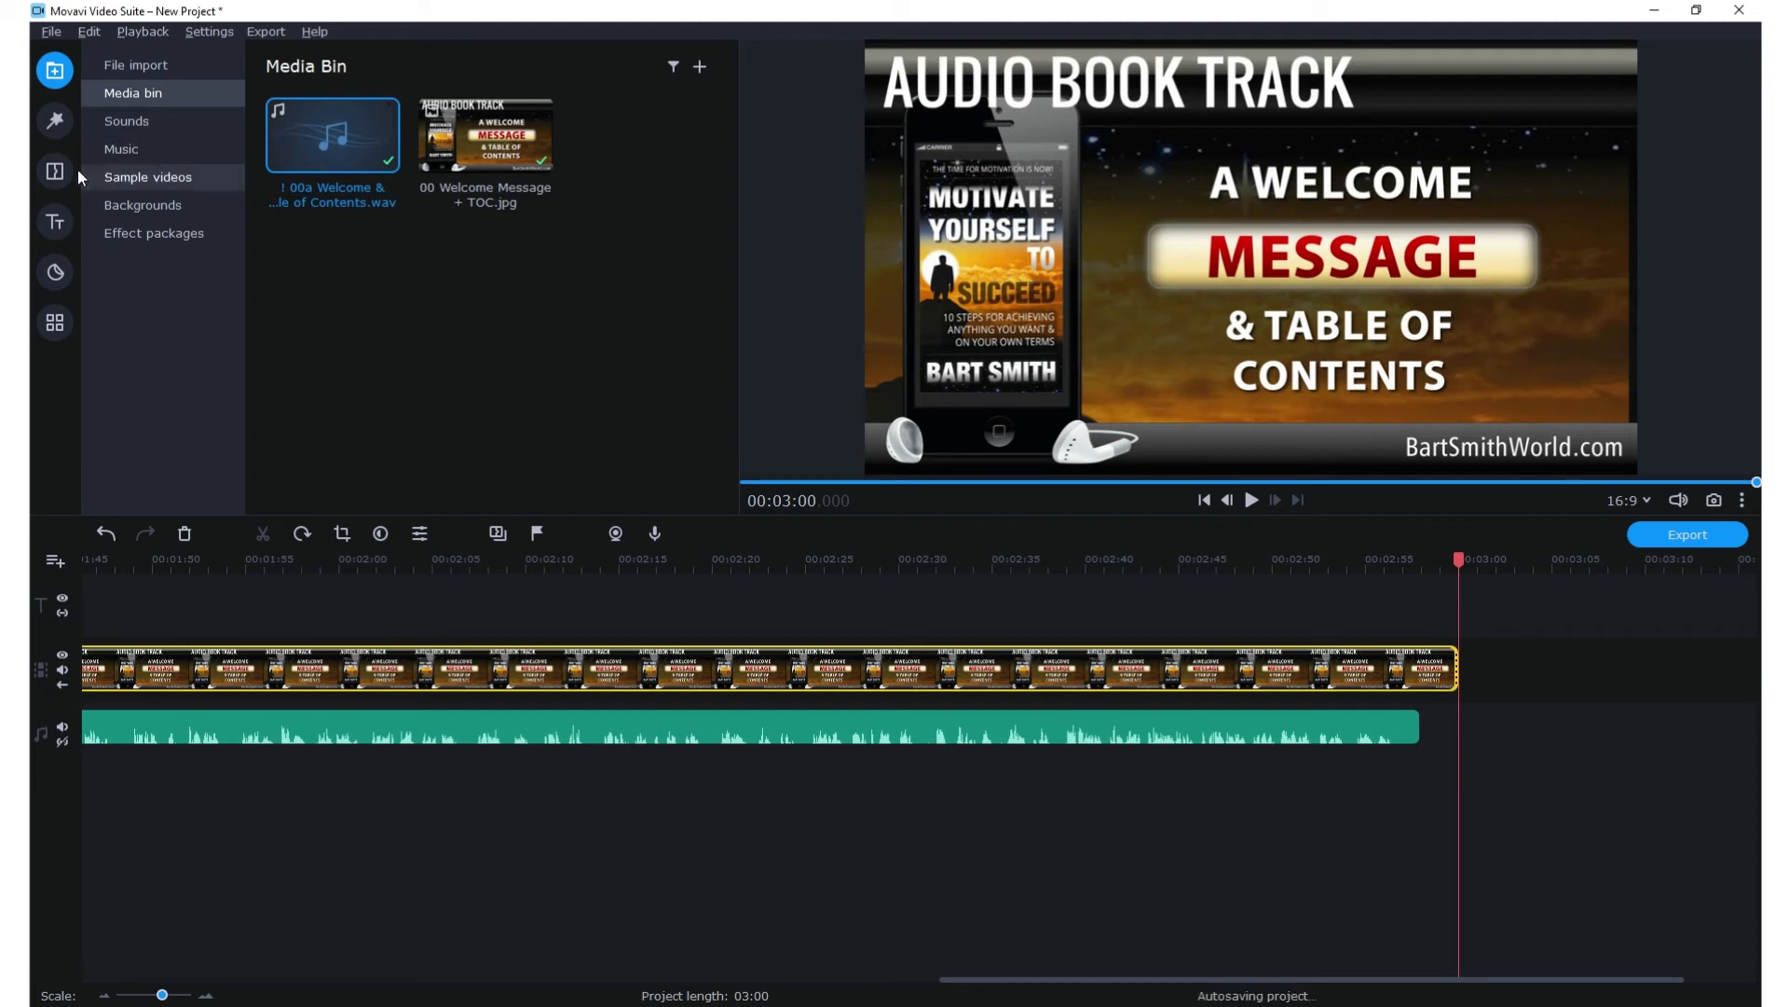
- Add the Page turn transition at the start of the image clip and preview the first seconds of the video
{"action": "left_click", "coordinate": [55, 171]}
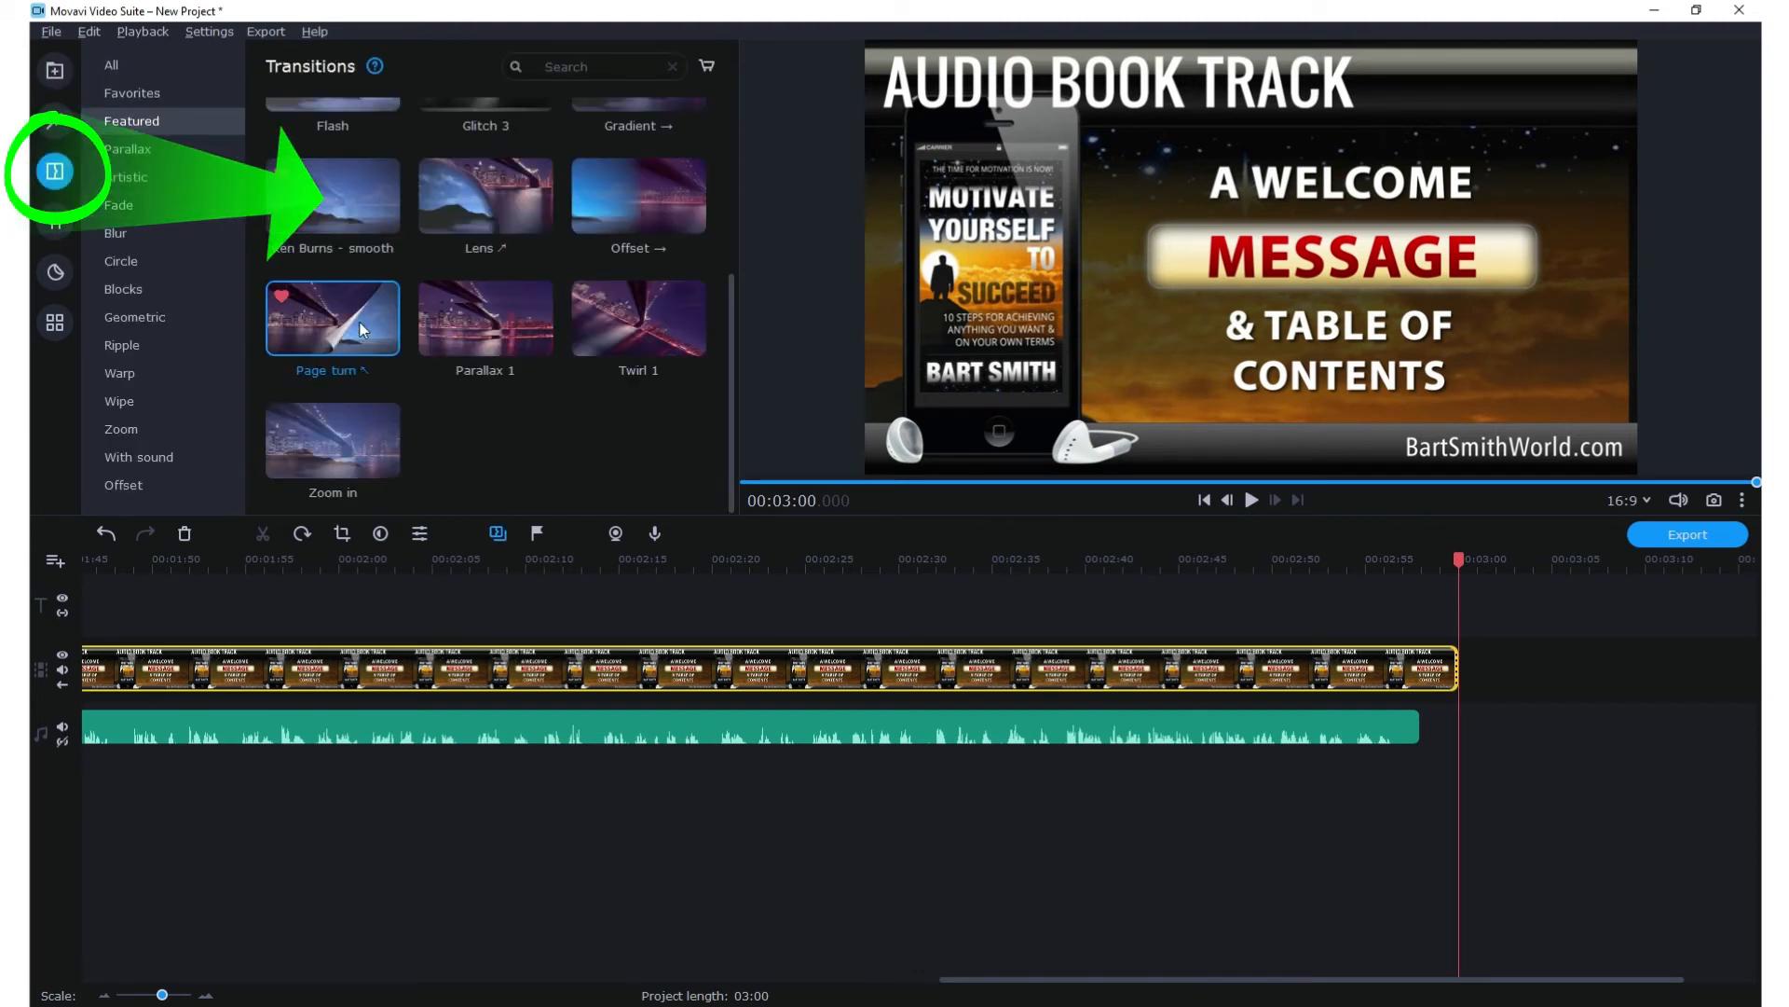
{"action": "left_click_drag", "start_coordinate": [333, 317], "coordinate": [106, 681]}
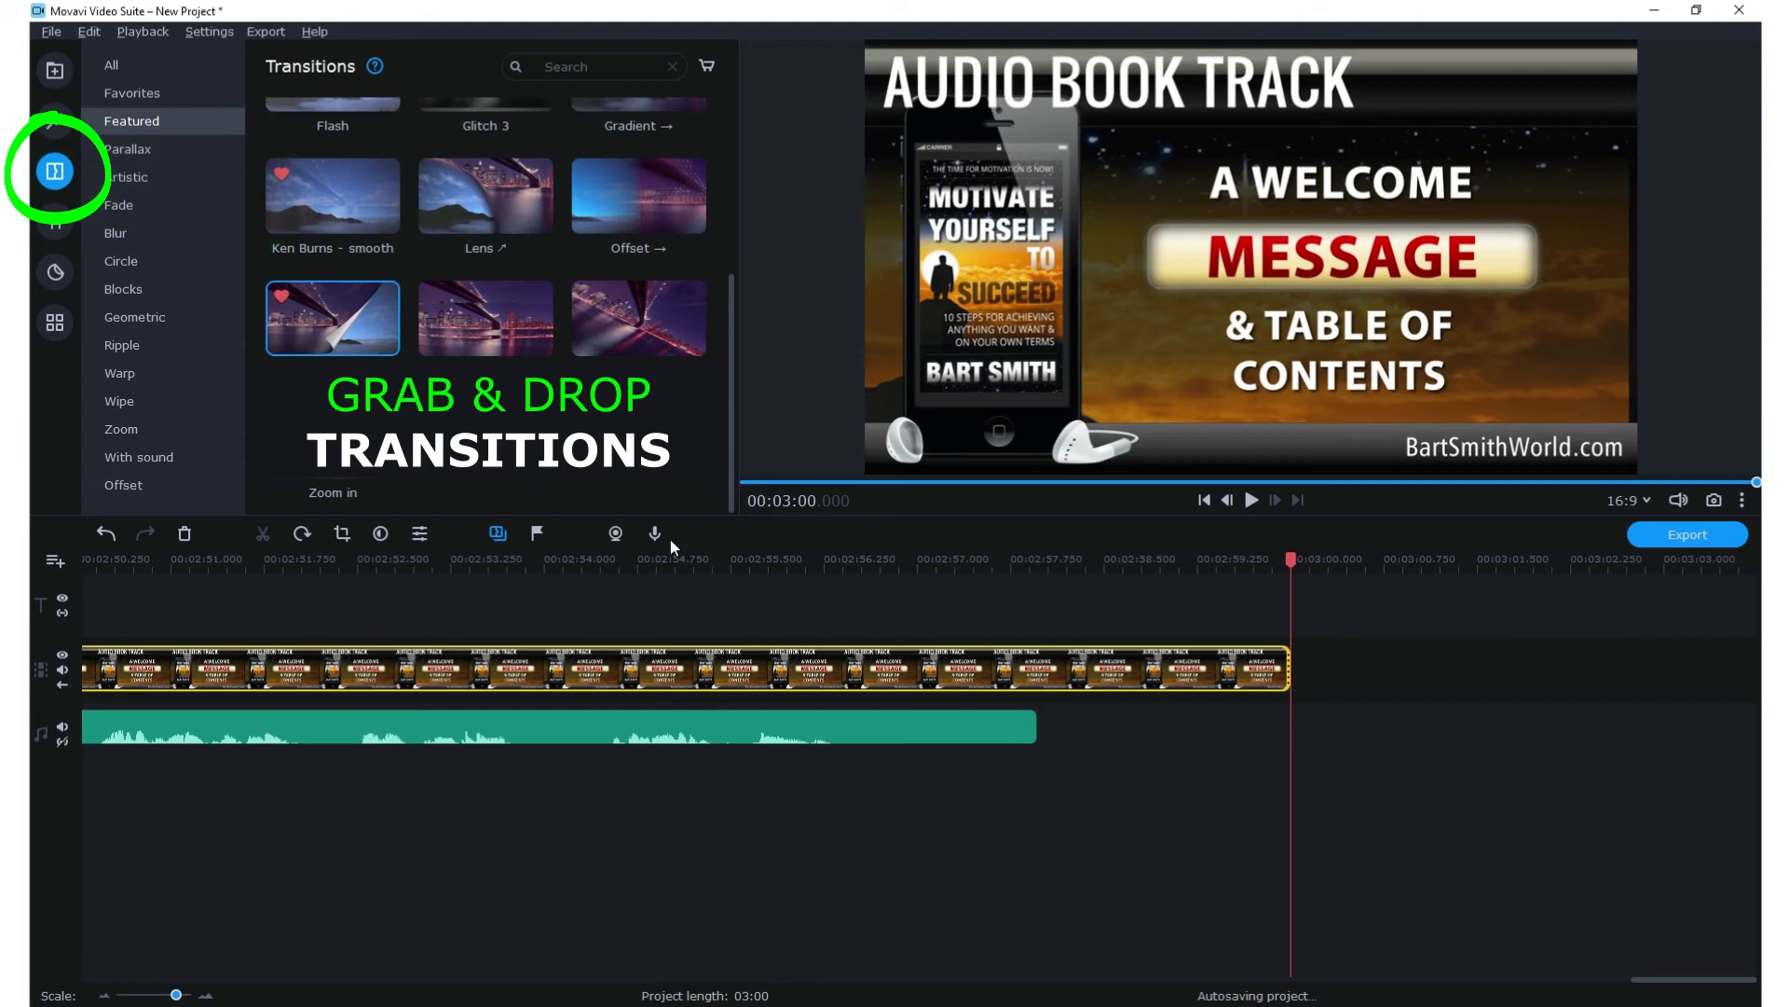
{"action": "key", "text": "space"}
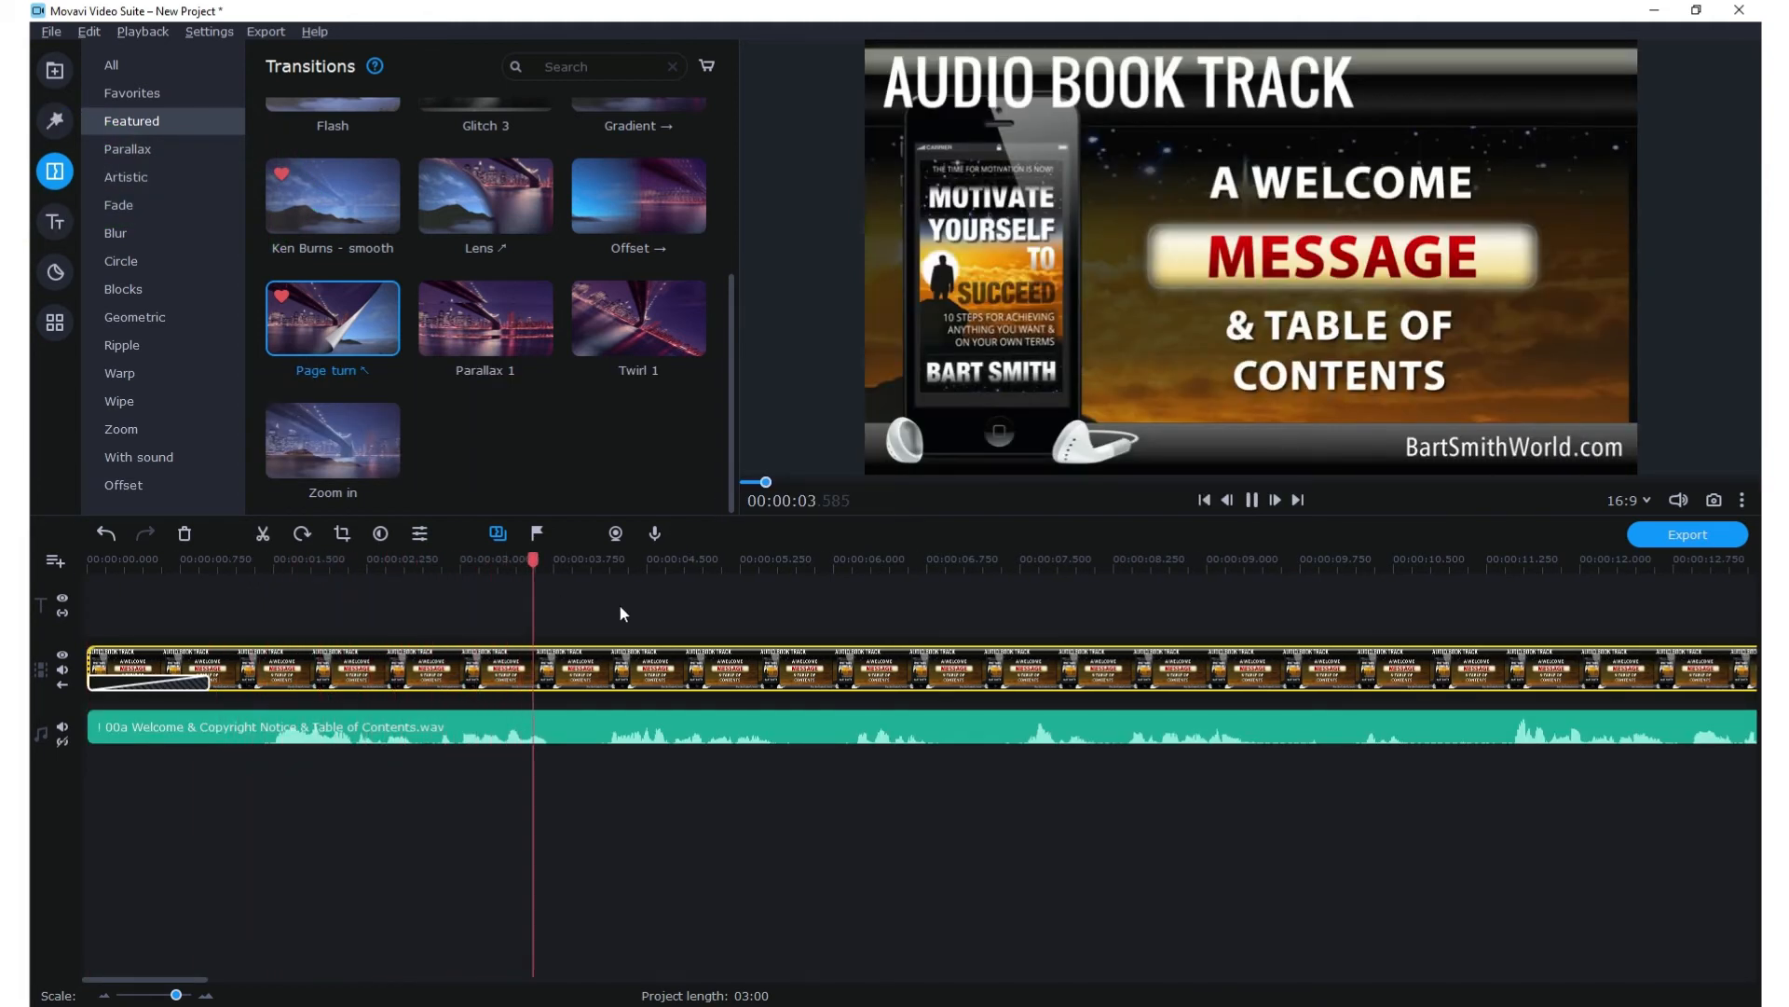
{"action": "key", "text": "space"}
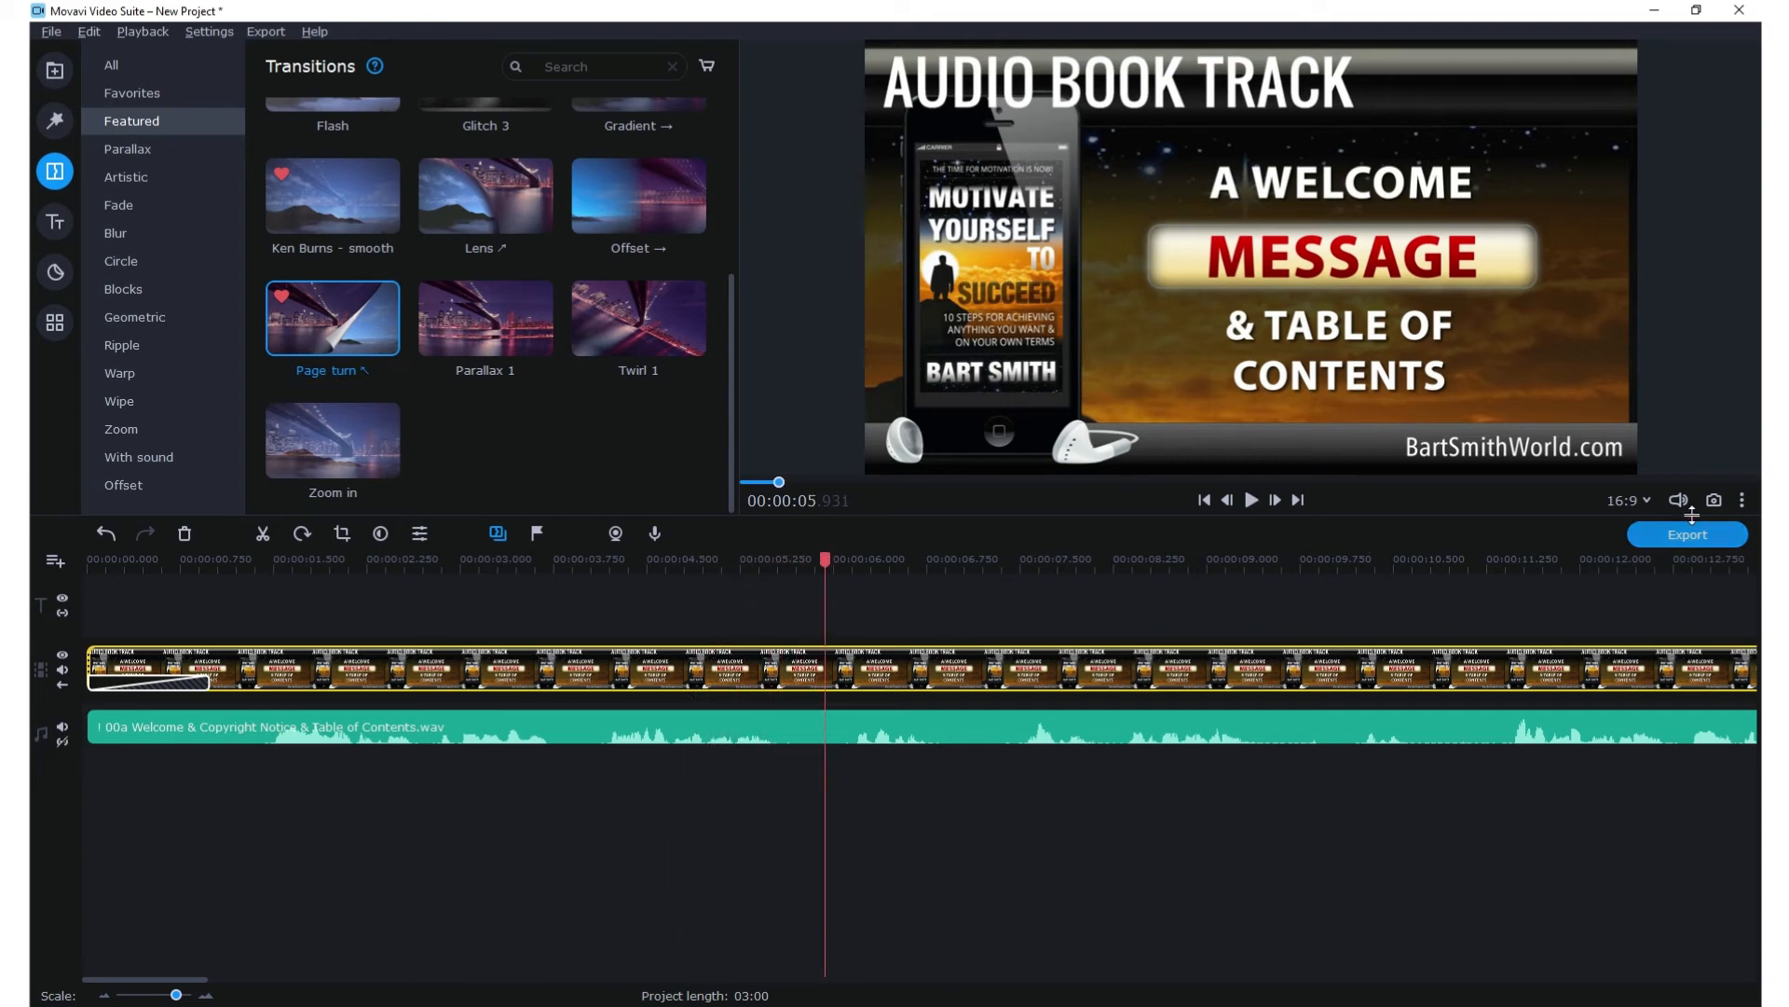
- Add the Fade to black transition at the end of the image clip
{"action": "left_click", "coordinate": [1754, 483]}
{"action": "scroll", "coordinate": [447, 335], "scroll_direction": "up", "scroll_amount": 3}
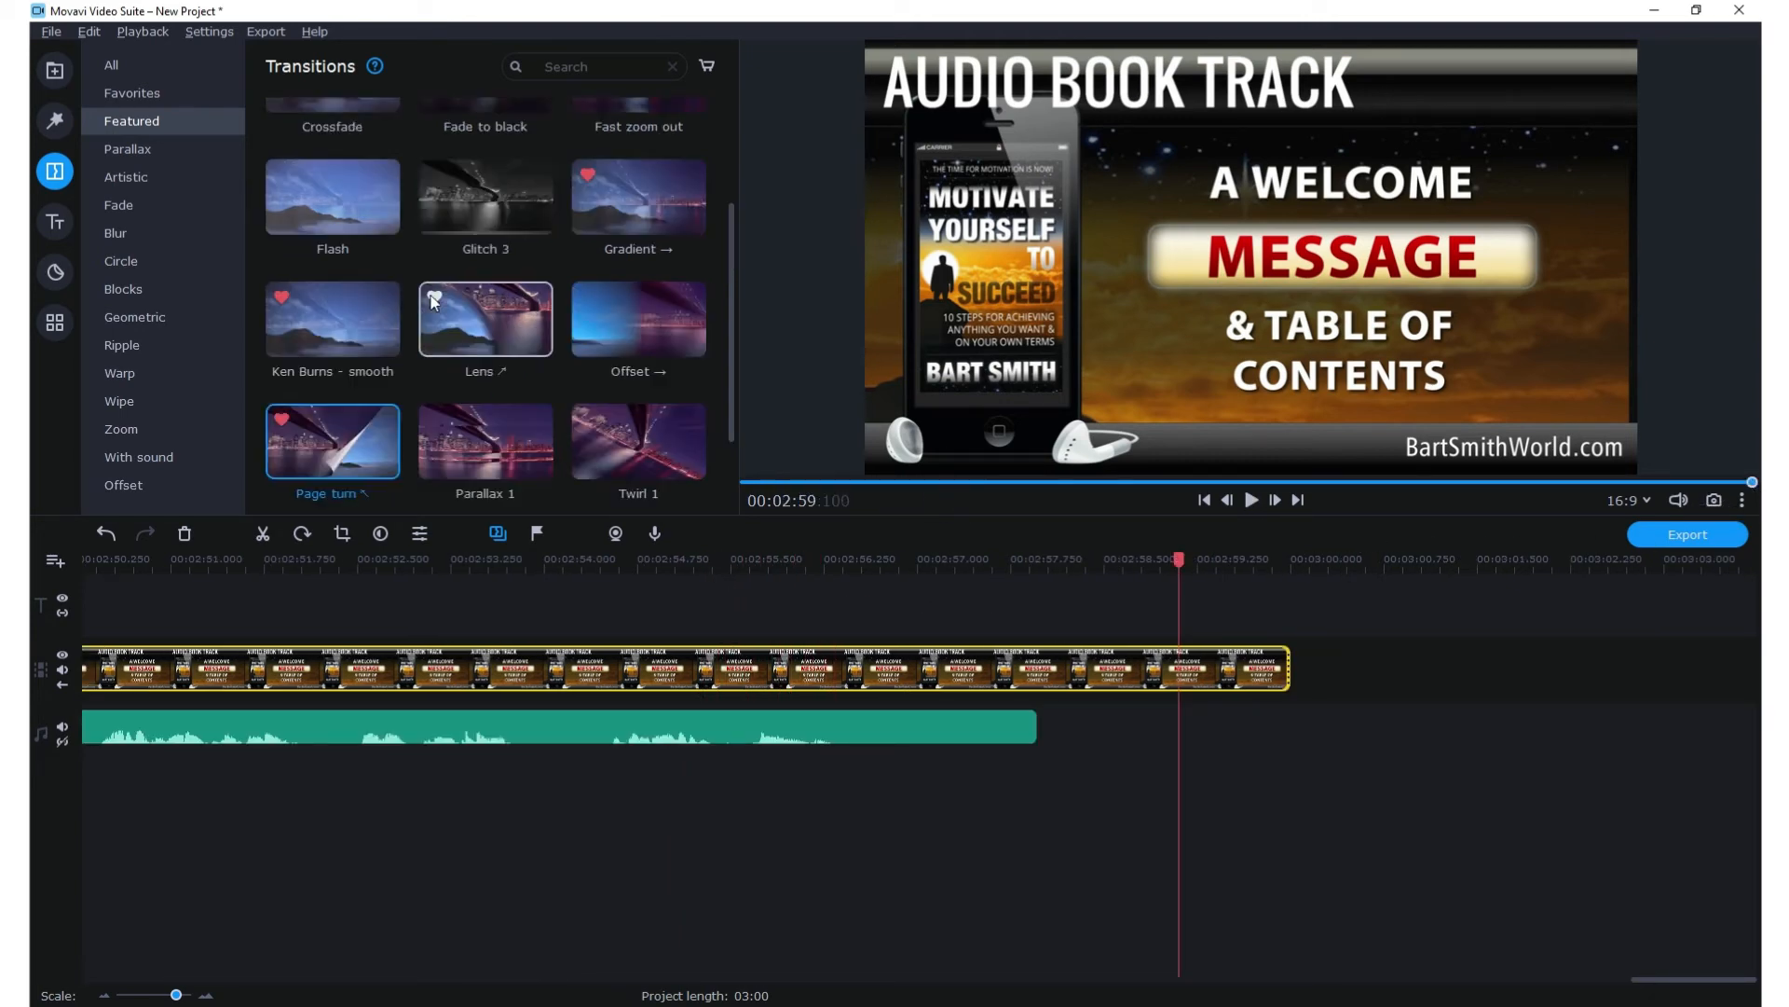
{"action": "mouse_move", "coordinate": [476, 266]}
{"action": "left_mouse_down"}
{"action": "mouse_move", "coordinate": [861, 567]}
{"action": "mouse_move", "coordinate": [1091, 667]}
{"action": "mouse_move", "coordinate": [1213, 683]}
{"action": "left_mouse_up"}
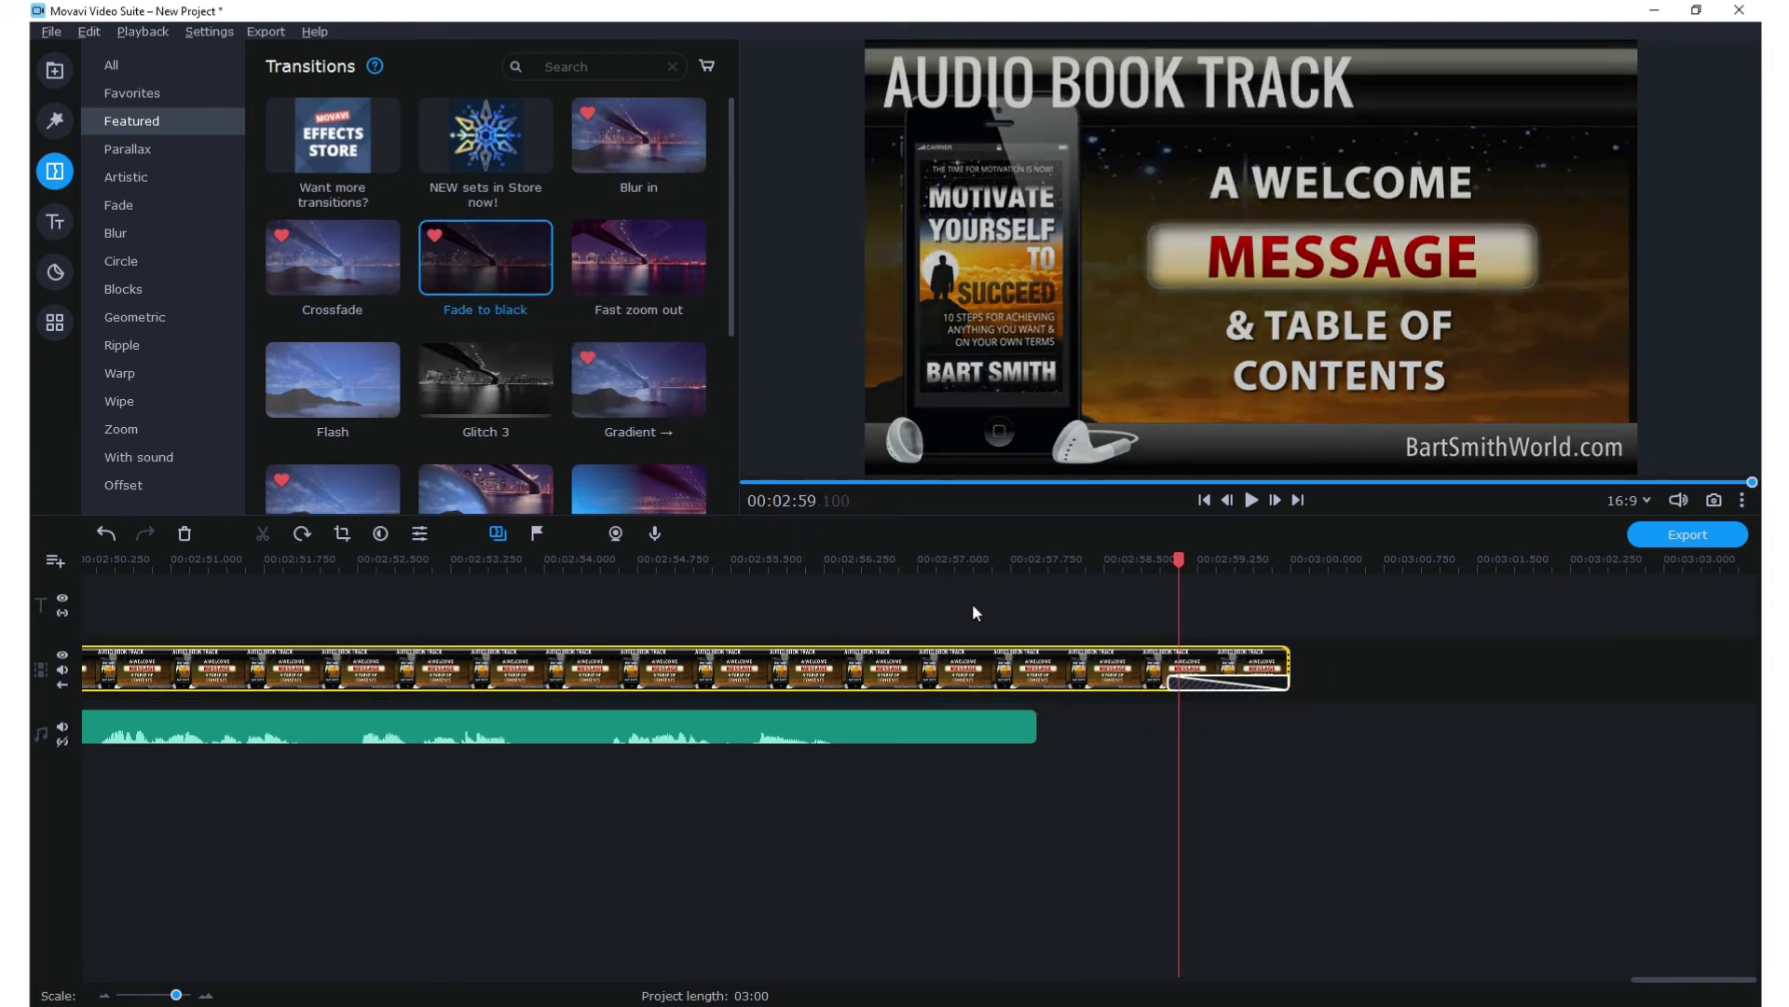
- Play the closing seconds of the video to check the fade to black
{"action": "left_click", "coordinate": [696, 556]}
{"action": "key", "text": "space"}
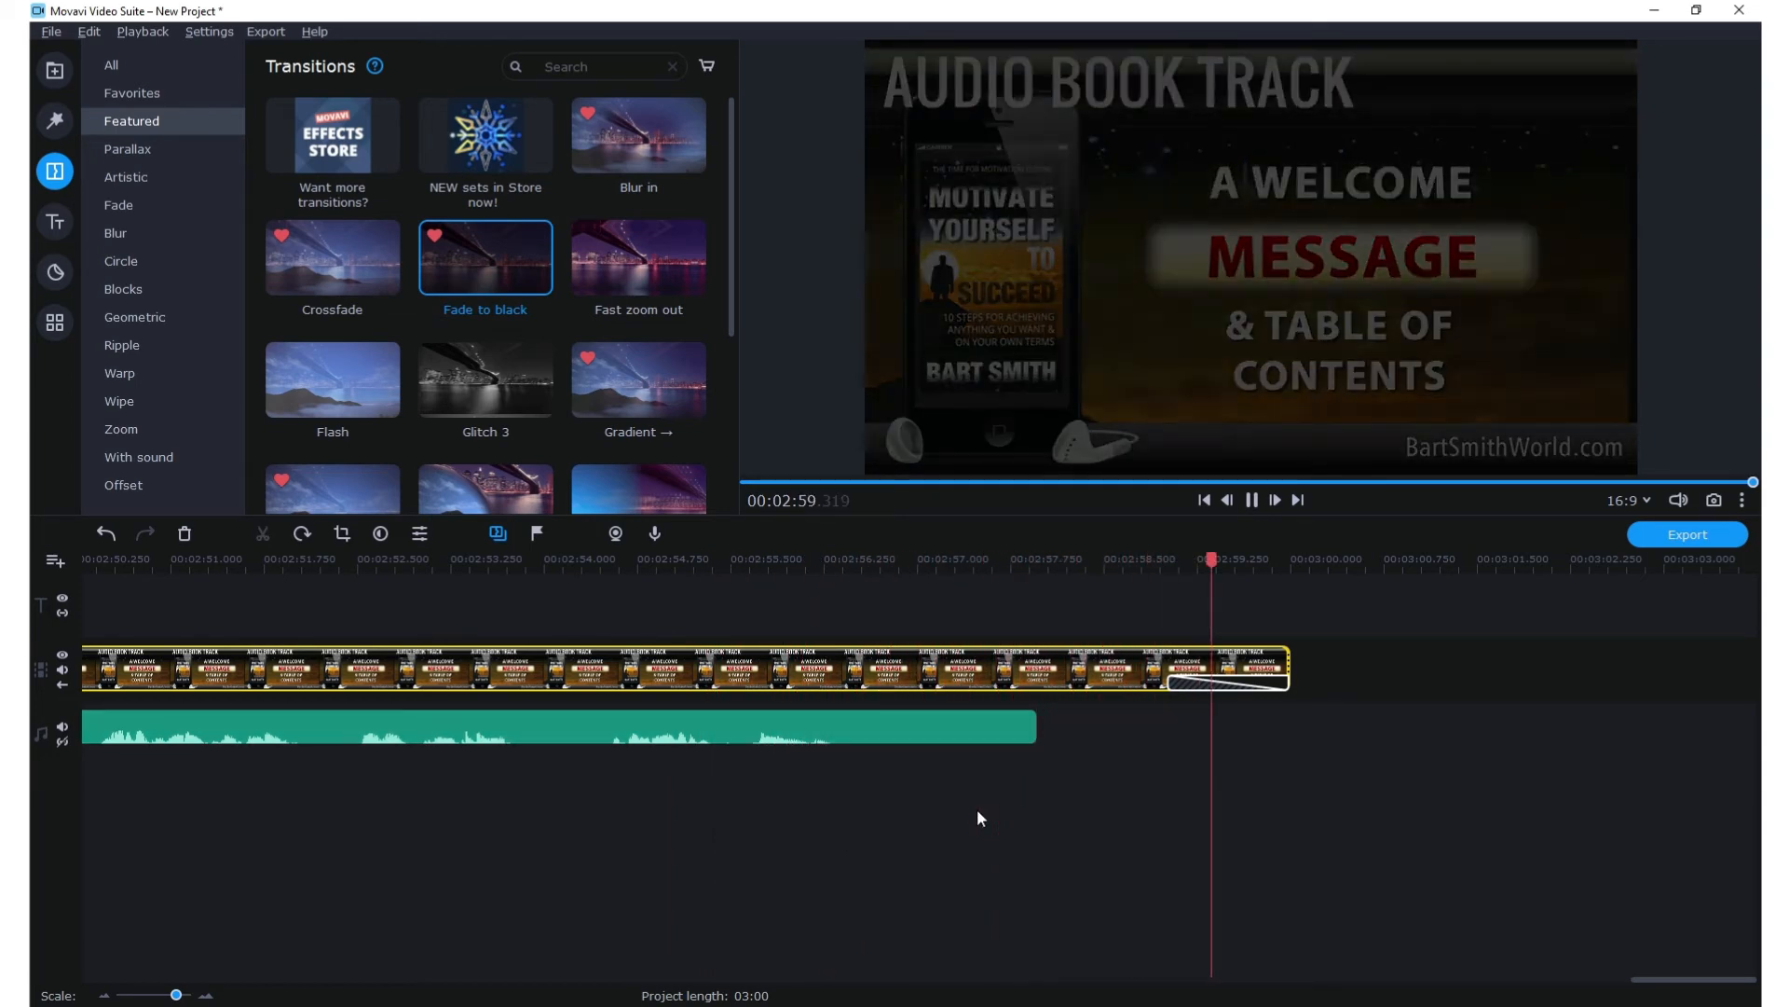
{"action": "key", "text": "space"}
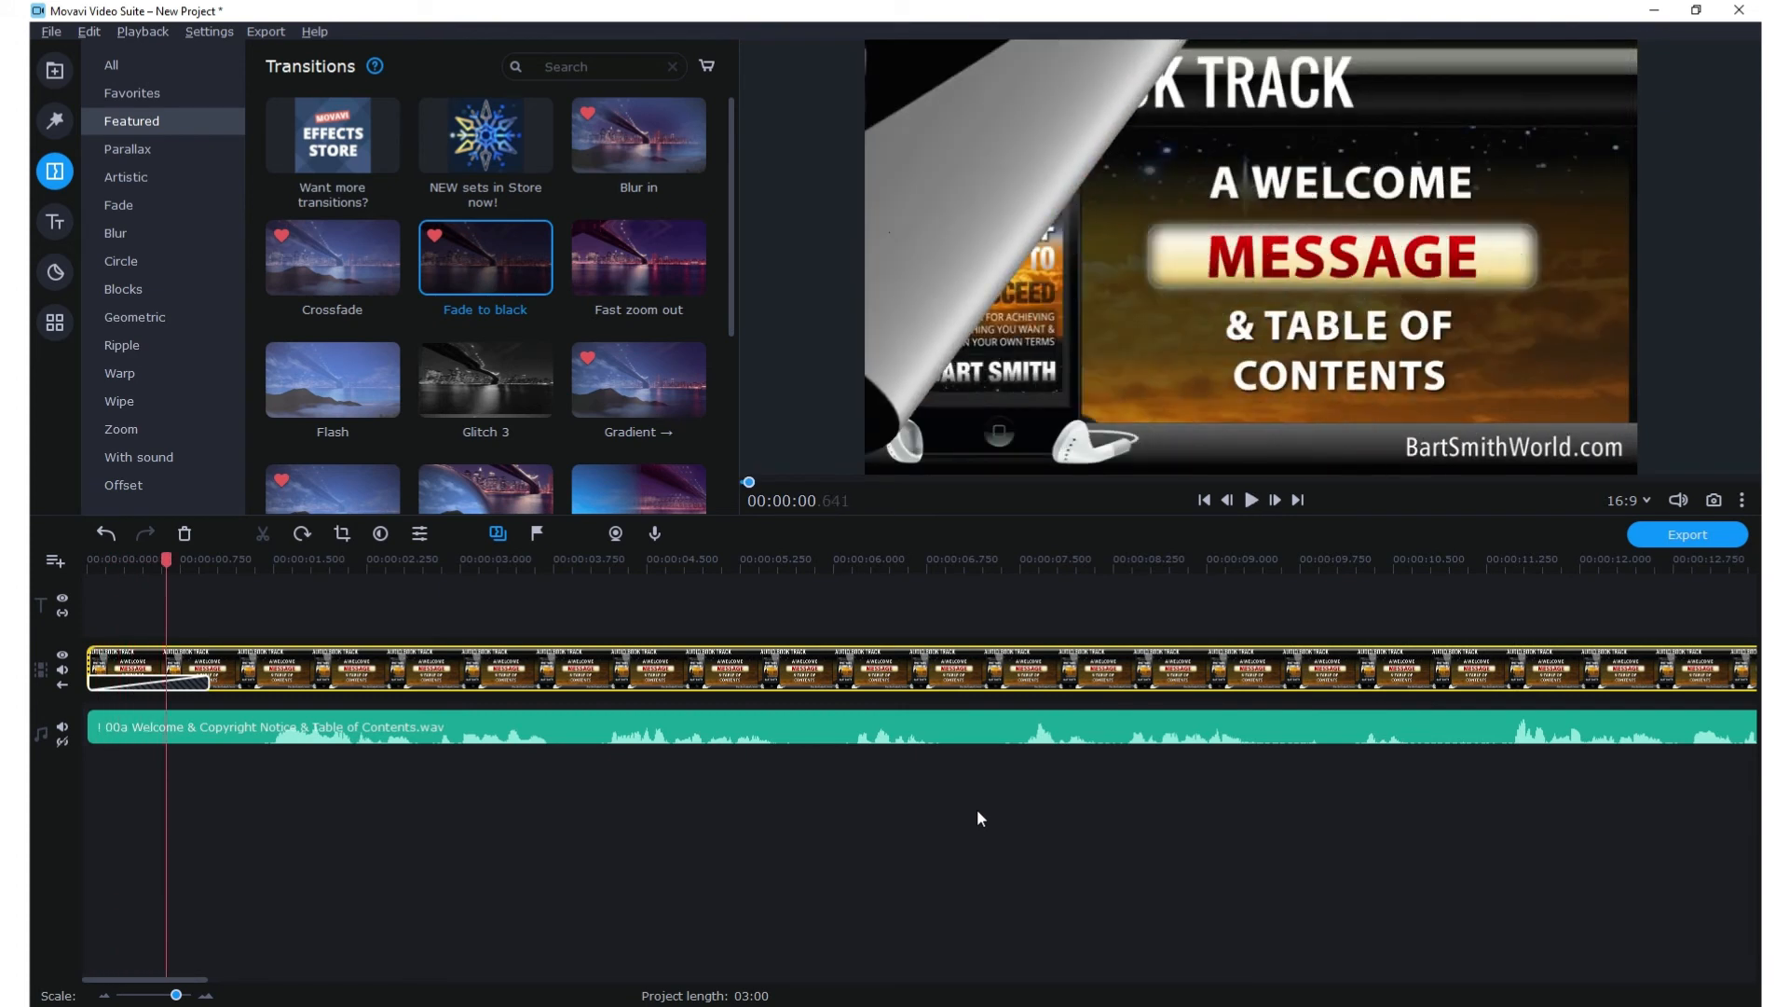
- Return the playhead to the project's start and examine the MP4 export settings without exporting
{"action": "left_click", "coordinate": [1204, 500]}
{"action": "left_click", "coordinate": [1200, 829]}
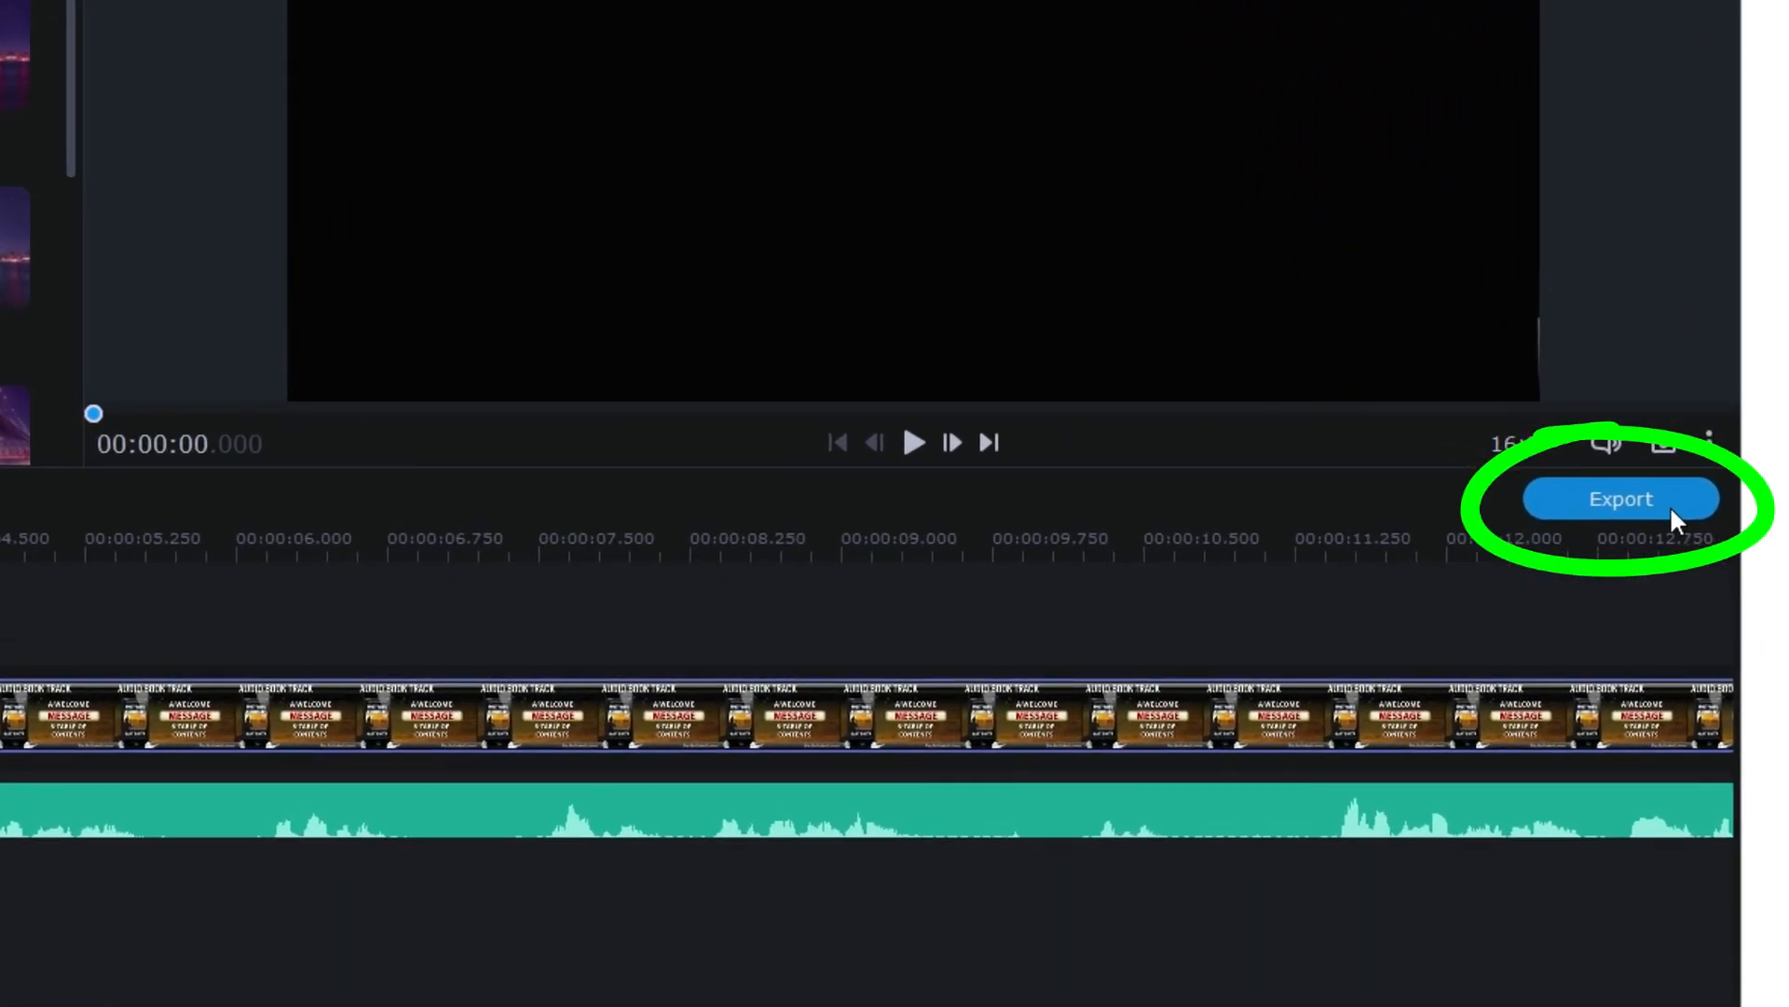
{"action": "left_click", "coordinate": [1670, 505]}
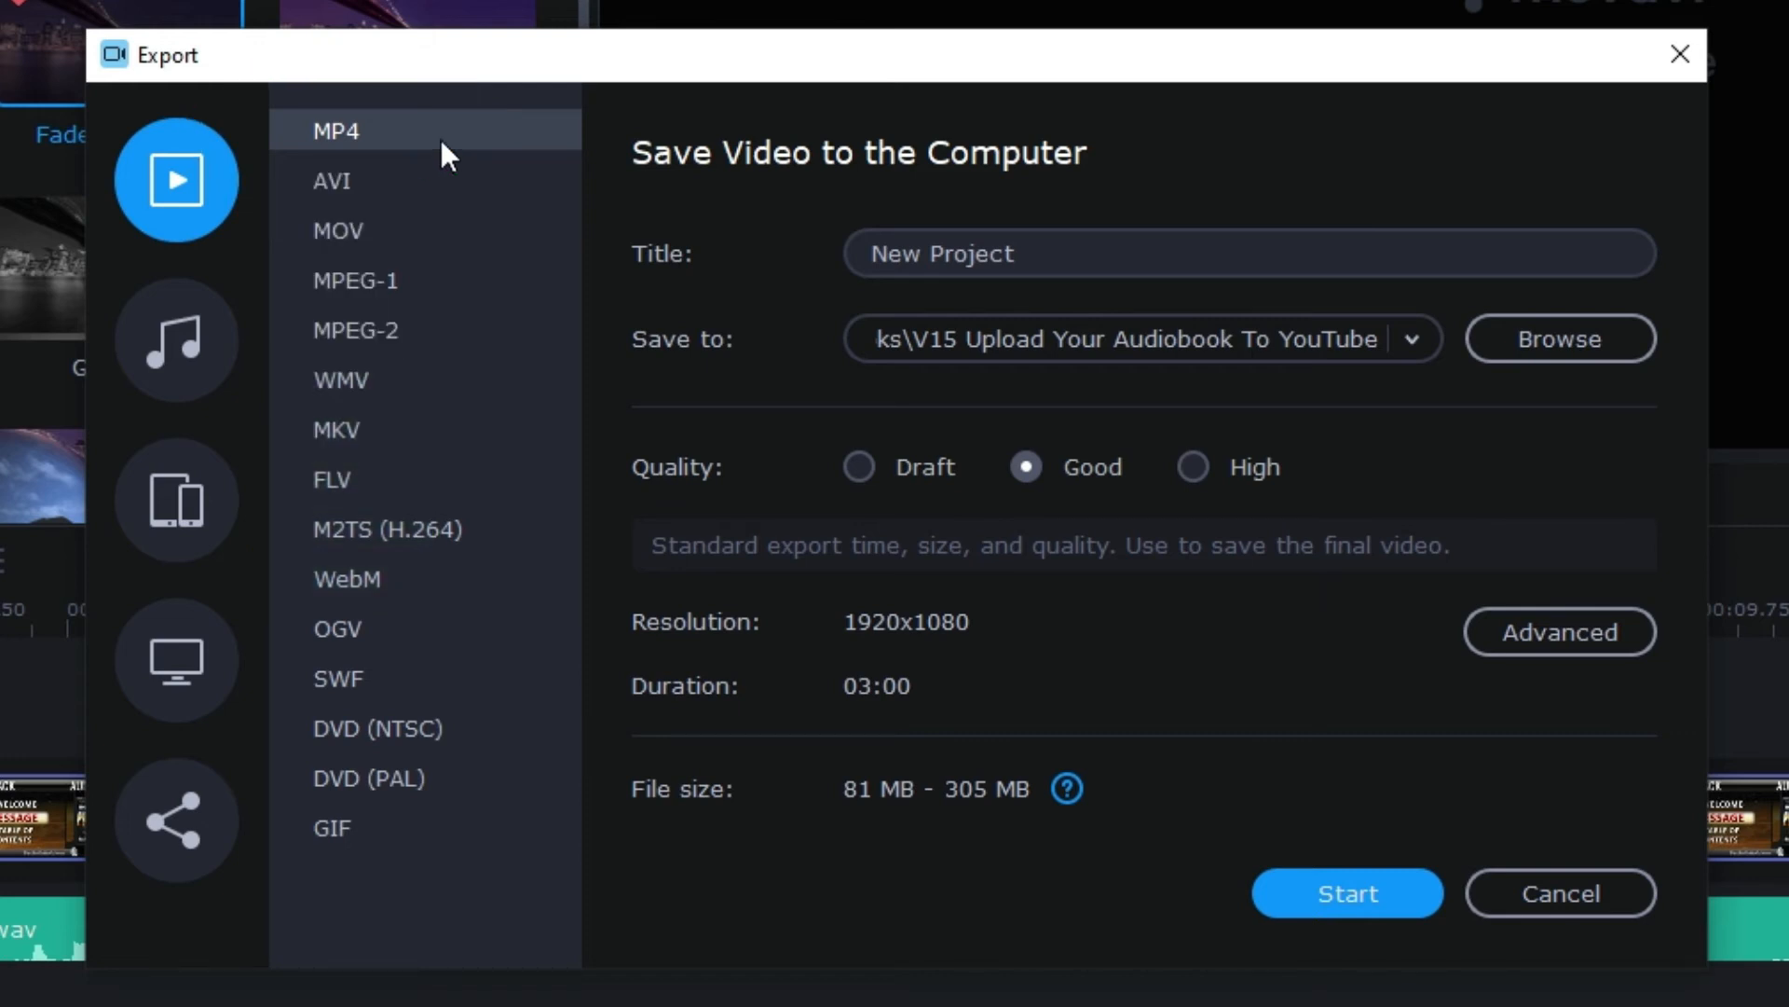
{"action": "left_click", "coordinate": [1603, 891]}
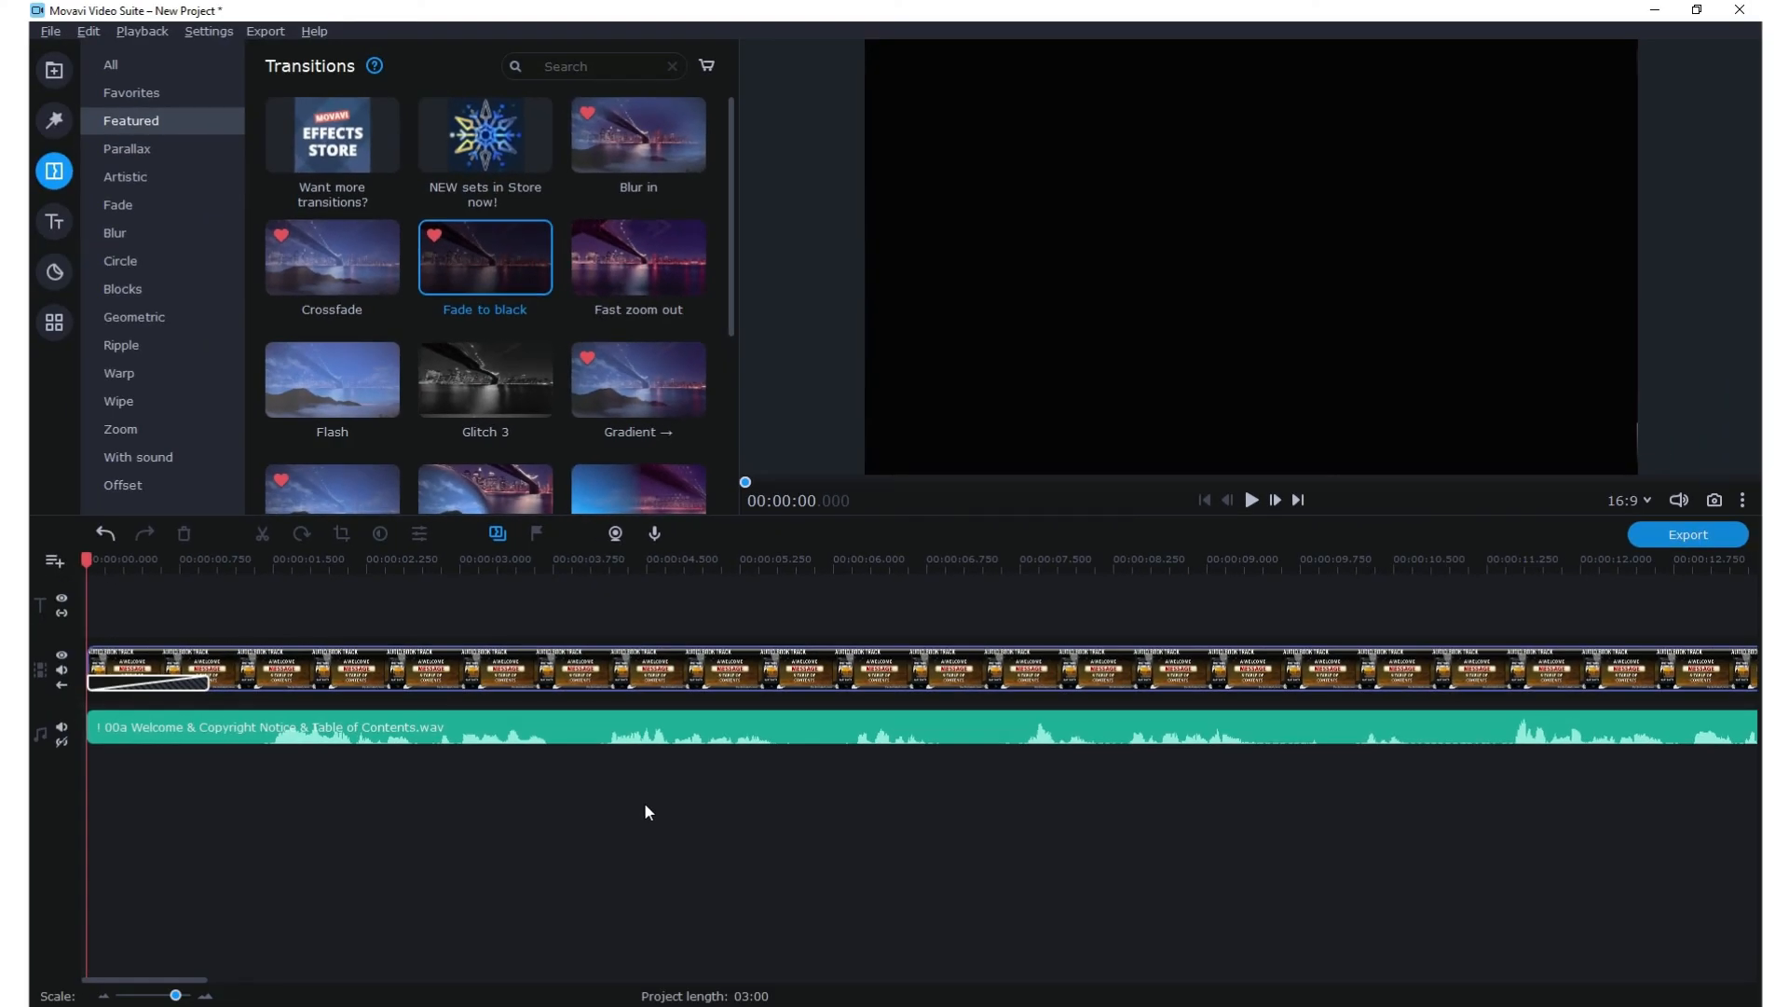
- Start saving the project and open the name of the "! 00a Welcome & Copyright Notice & Table of Contents.wav" folder for editing
{"action": "left_click", "coordinate": [51, 32]}
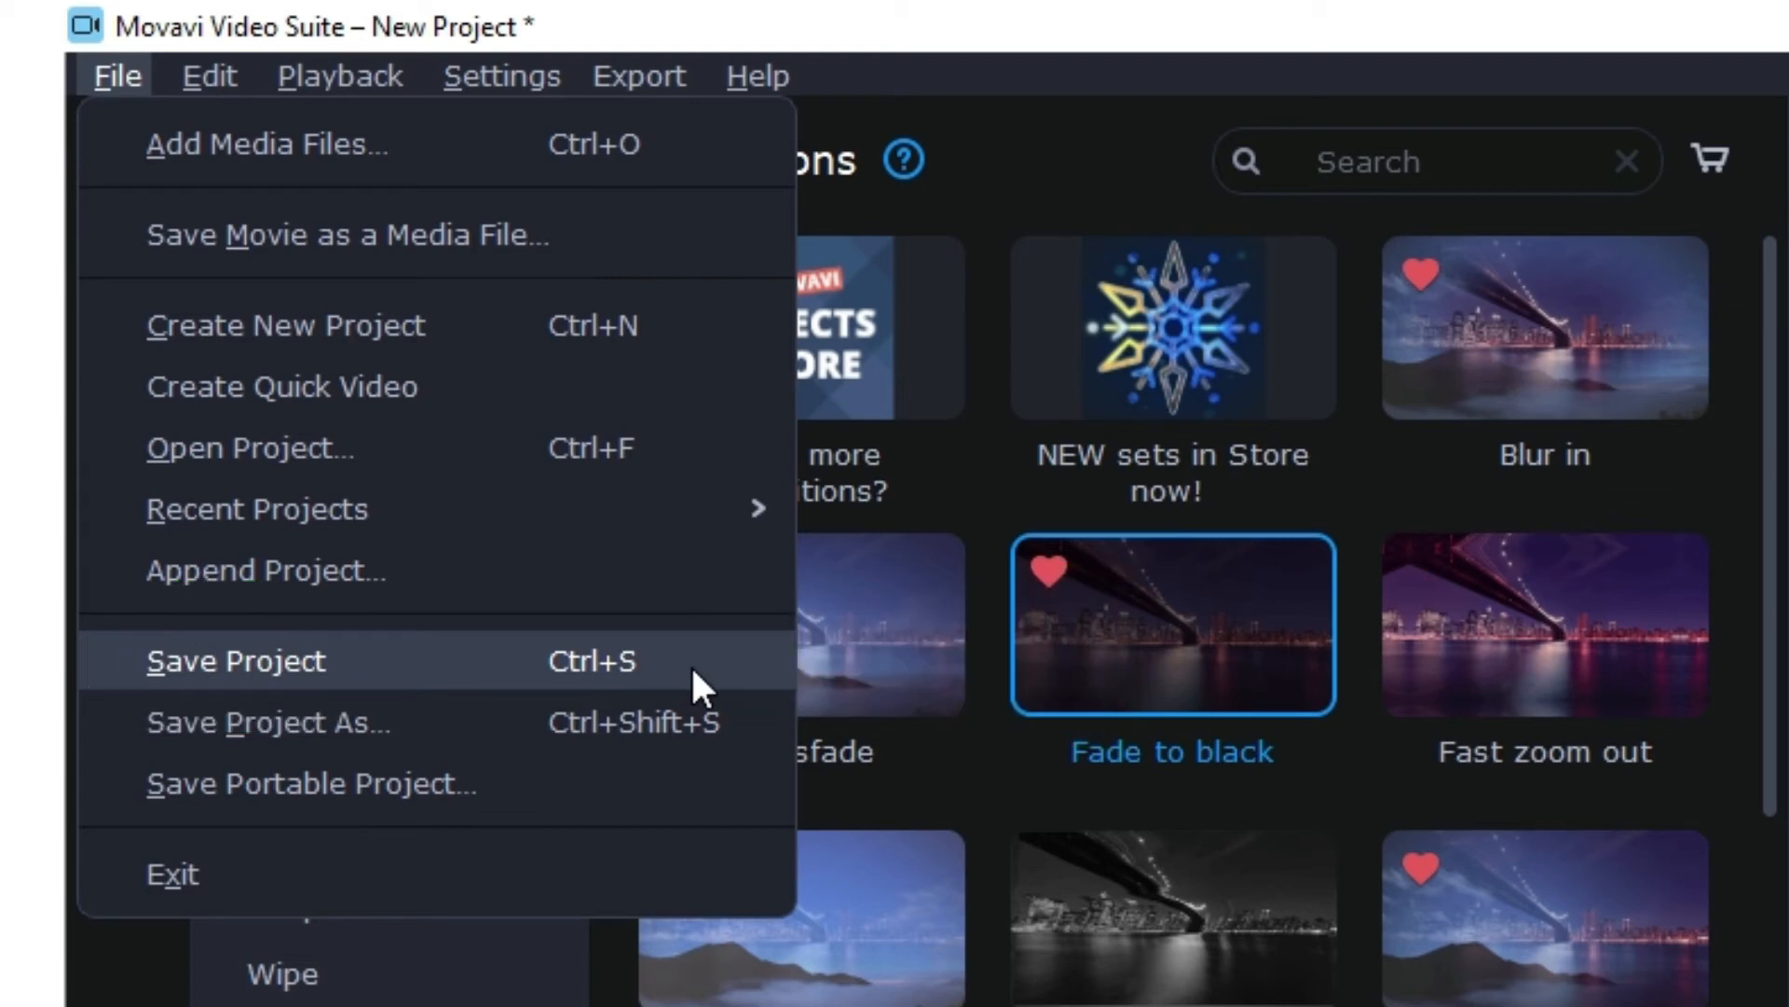
{"action": "left_click", "coordinate": [691, 663]}
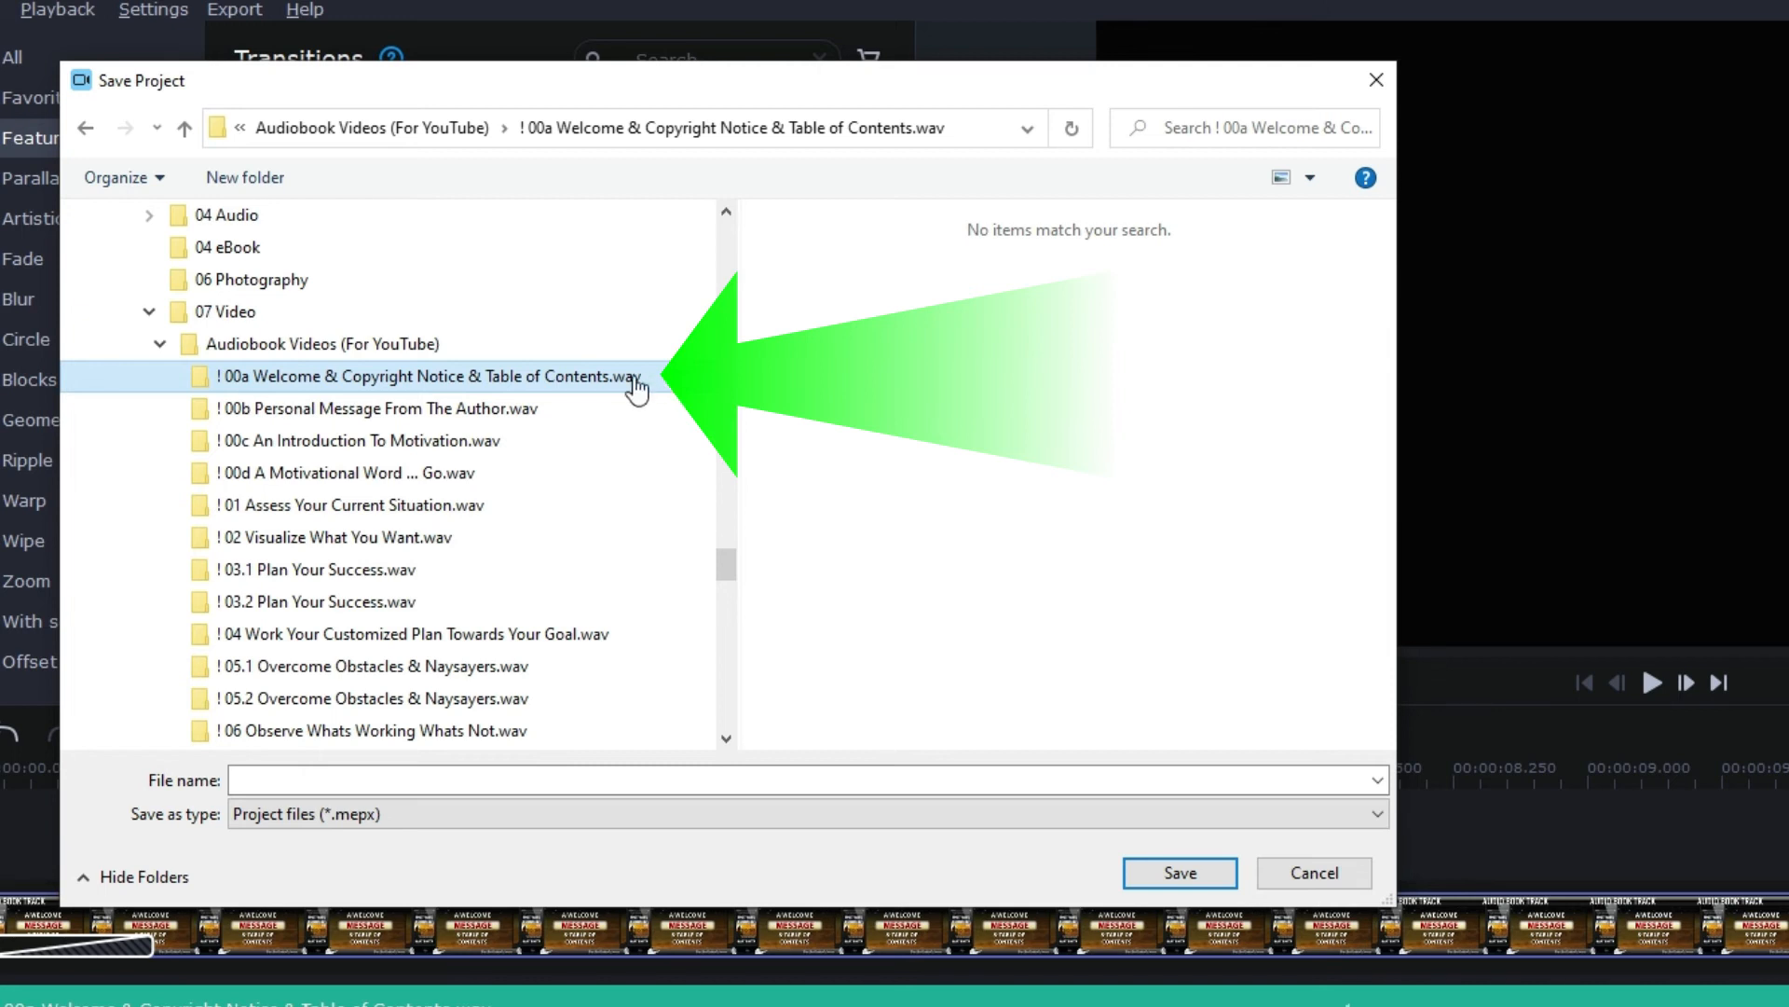
{"action": "right_click", "coordinate": [637, 382]}
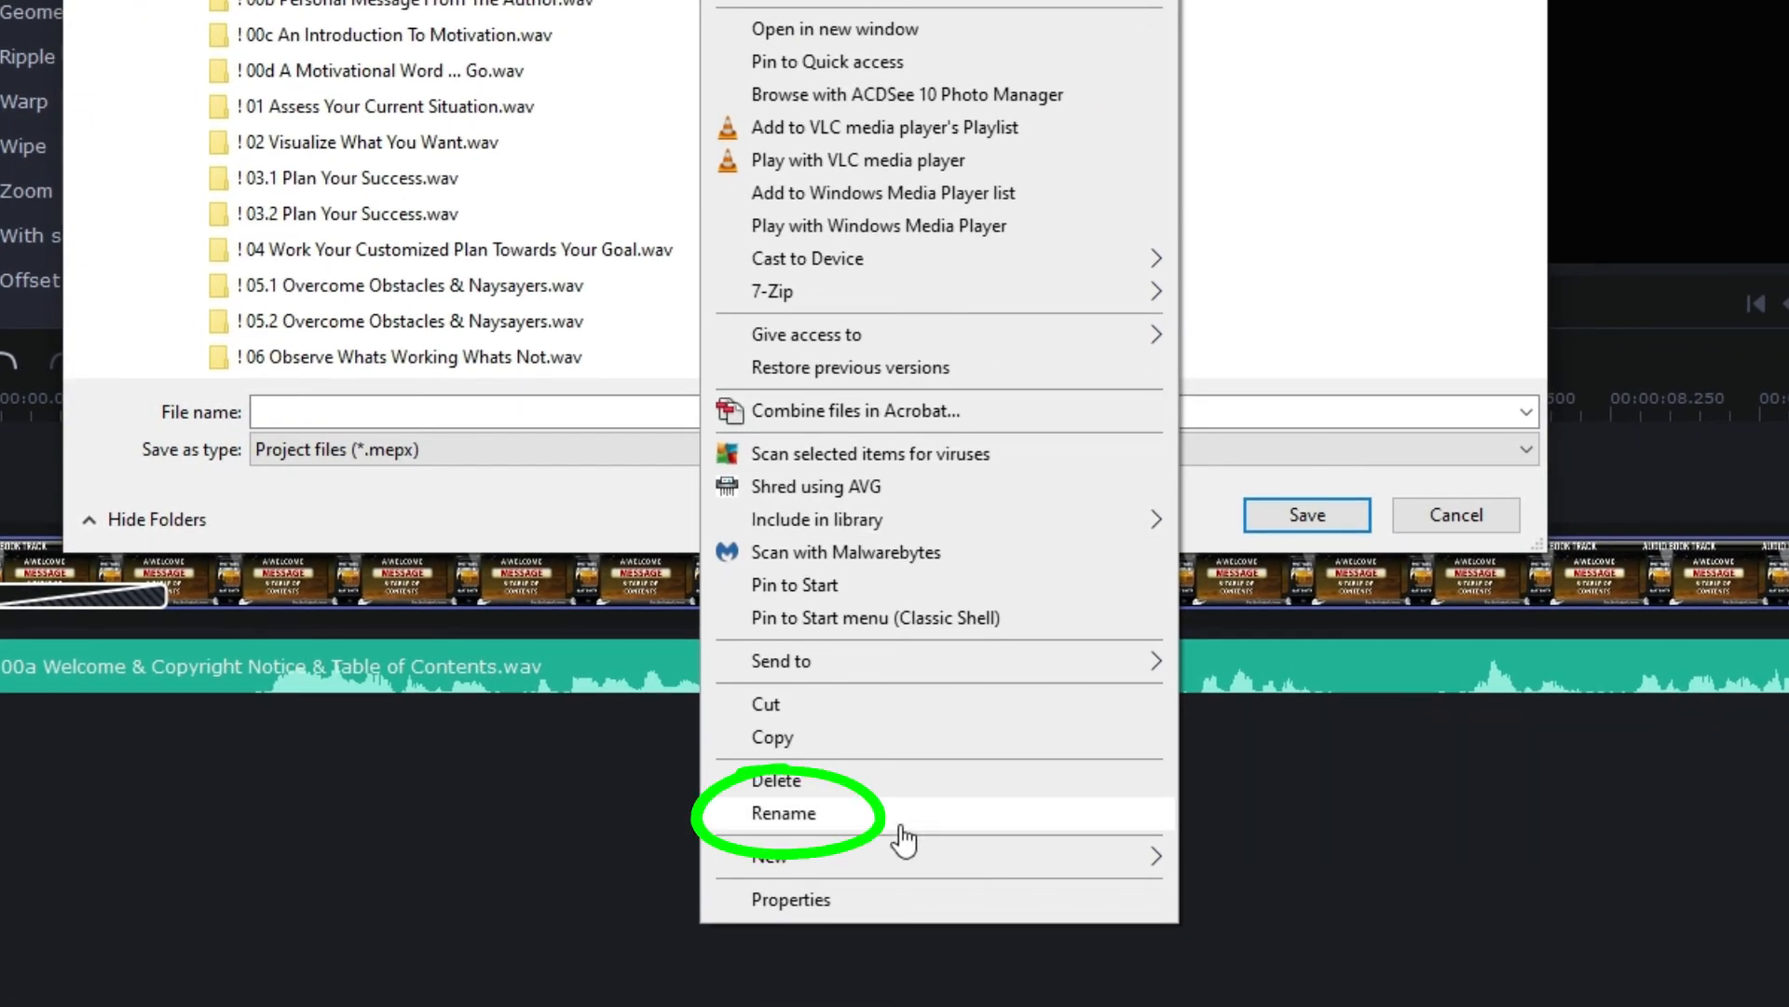
{"action": "left_click", "coordinate": [900, 827]}
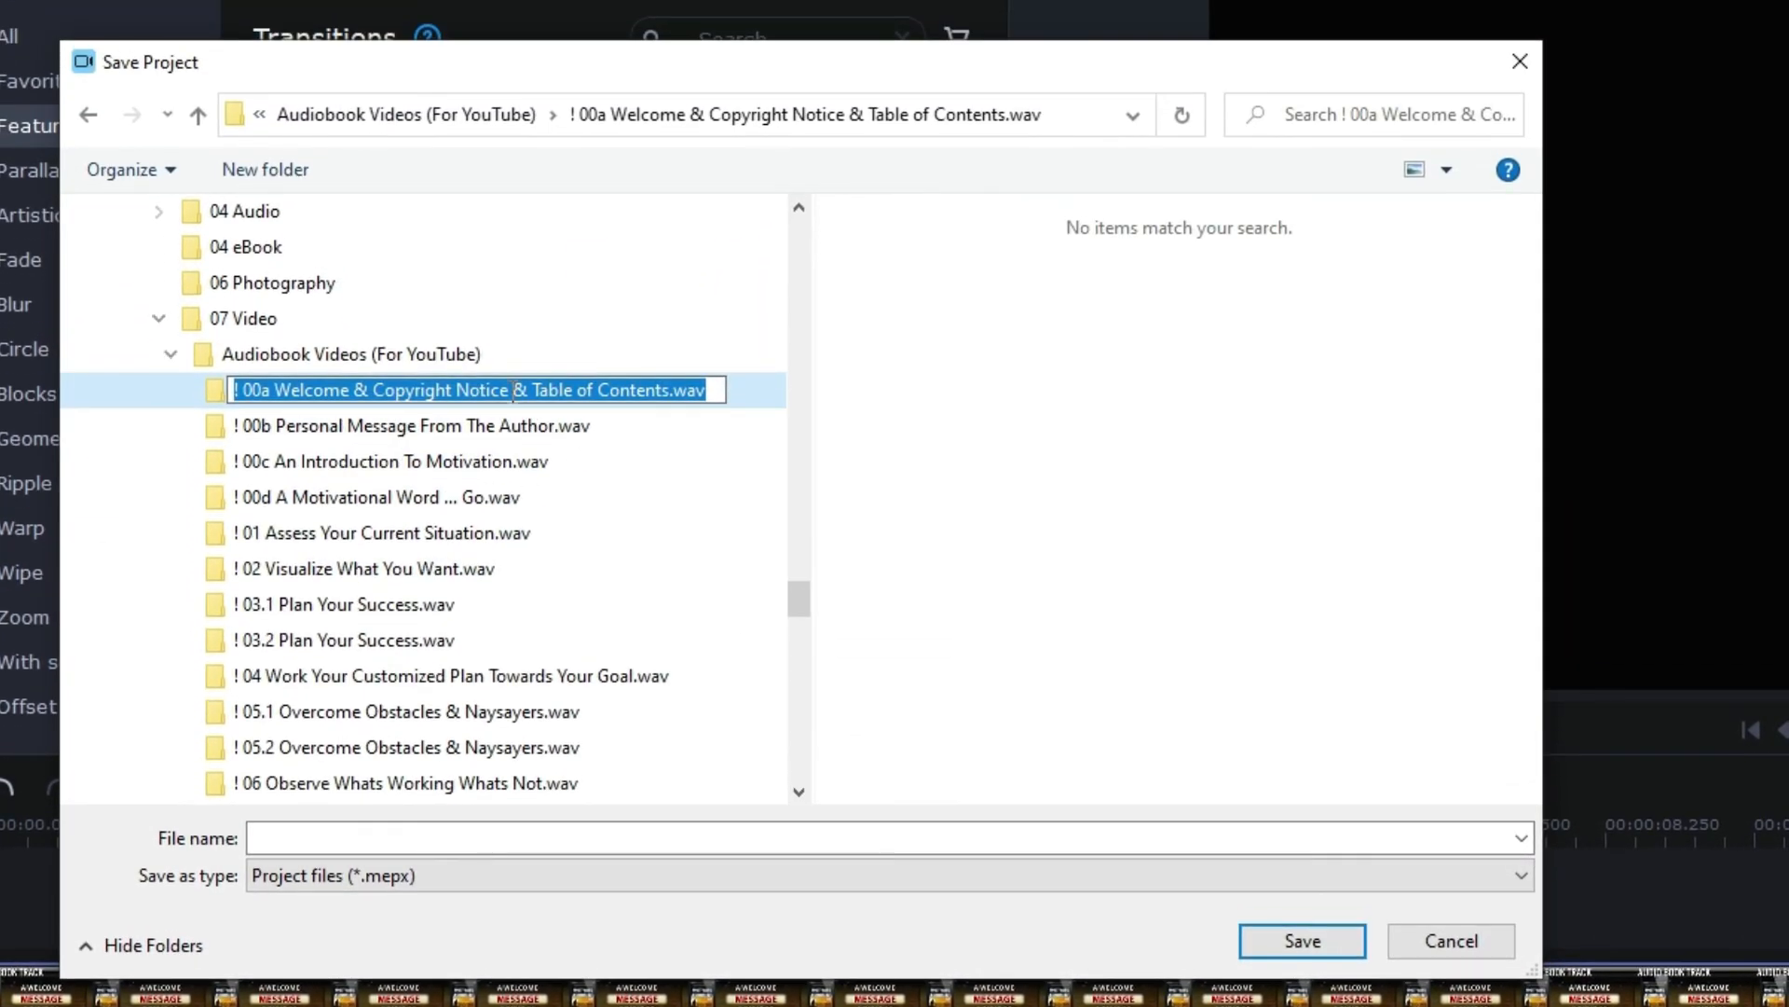
{"action": "left_click", "coordinate": [514, 390]}
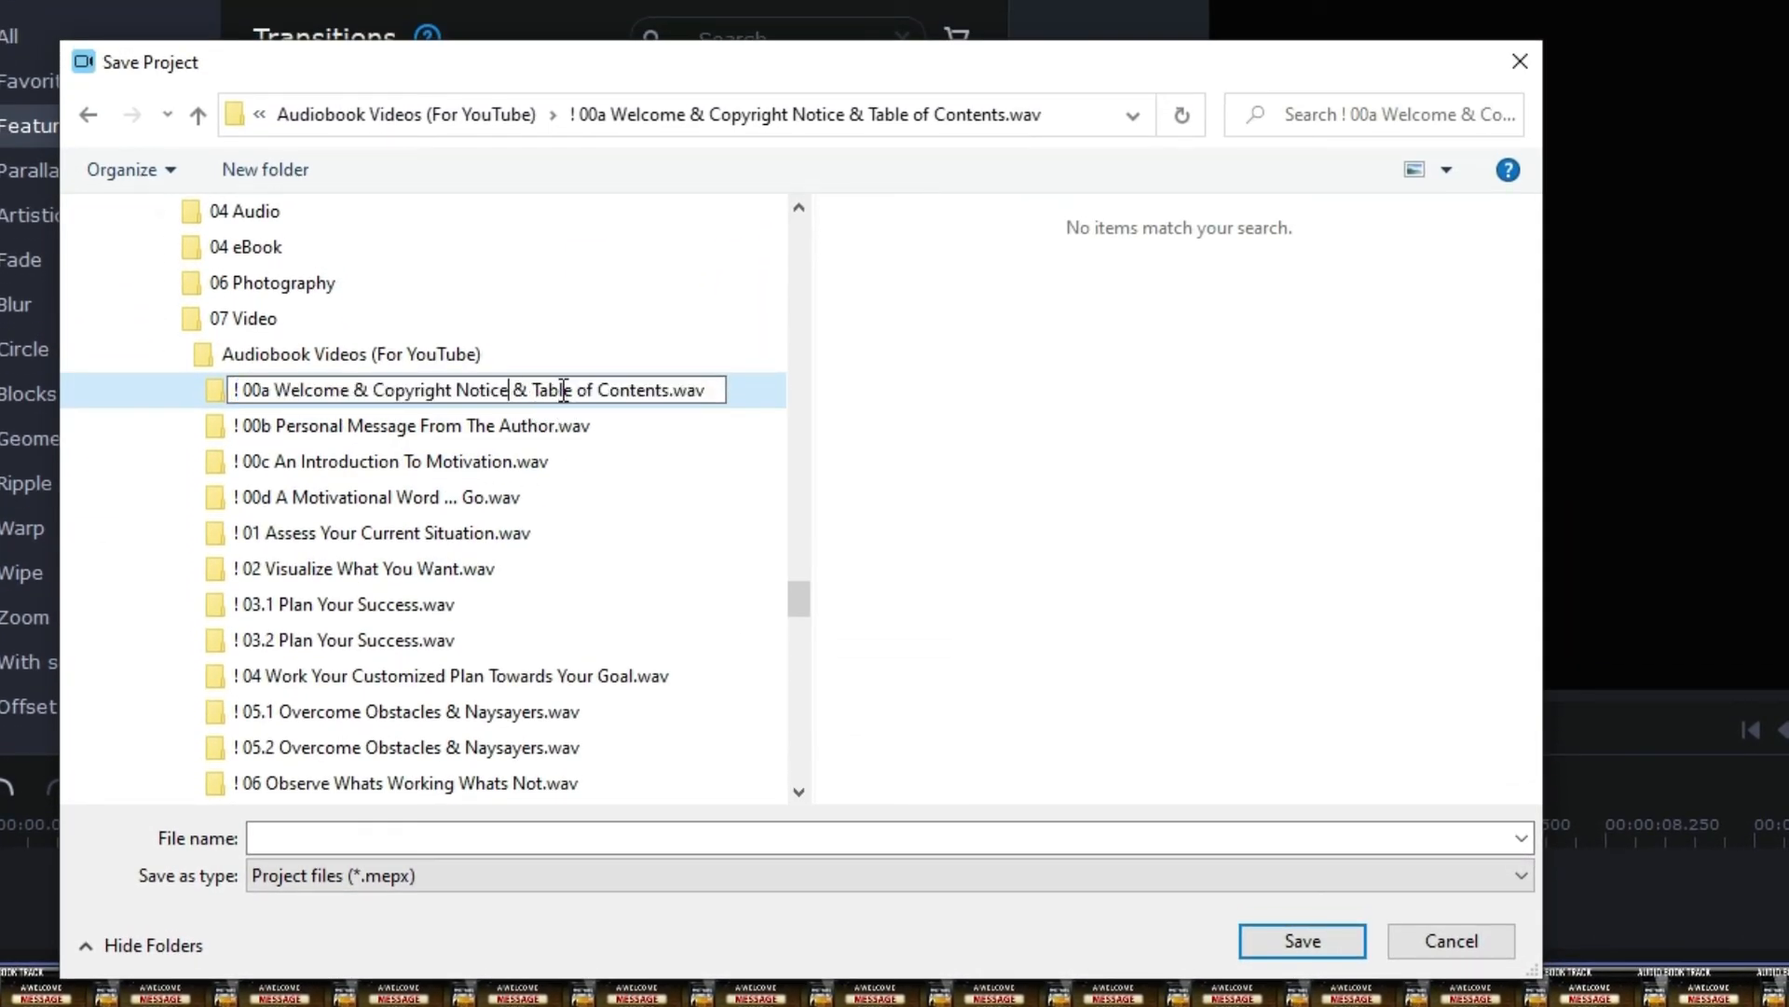
{"action": "left_click", "coordinate": [540, 391]}
{"action": "type", "text": "TTTTTT"}
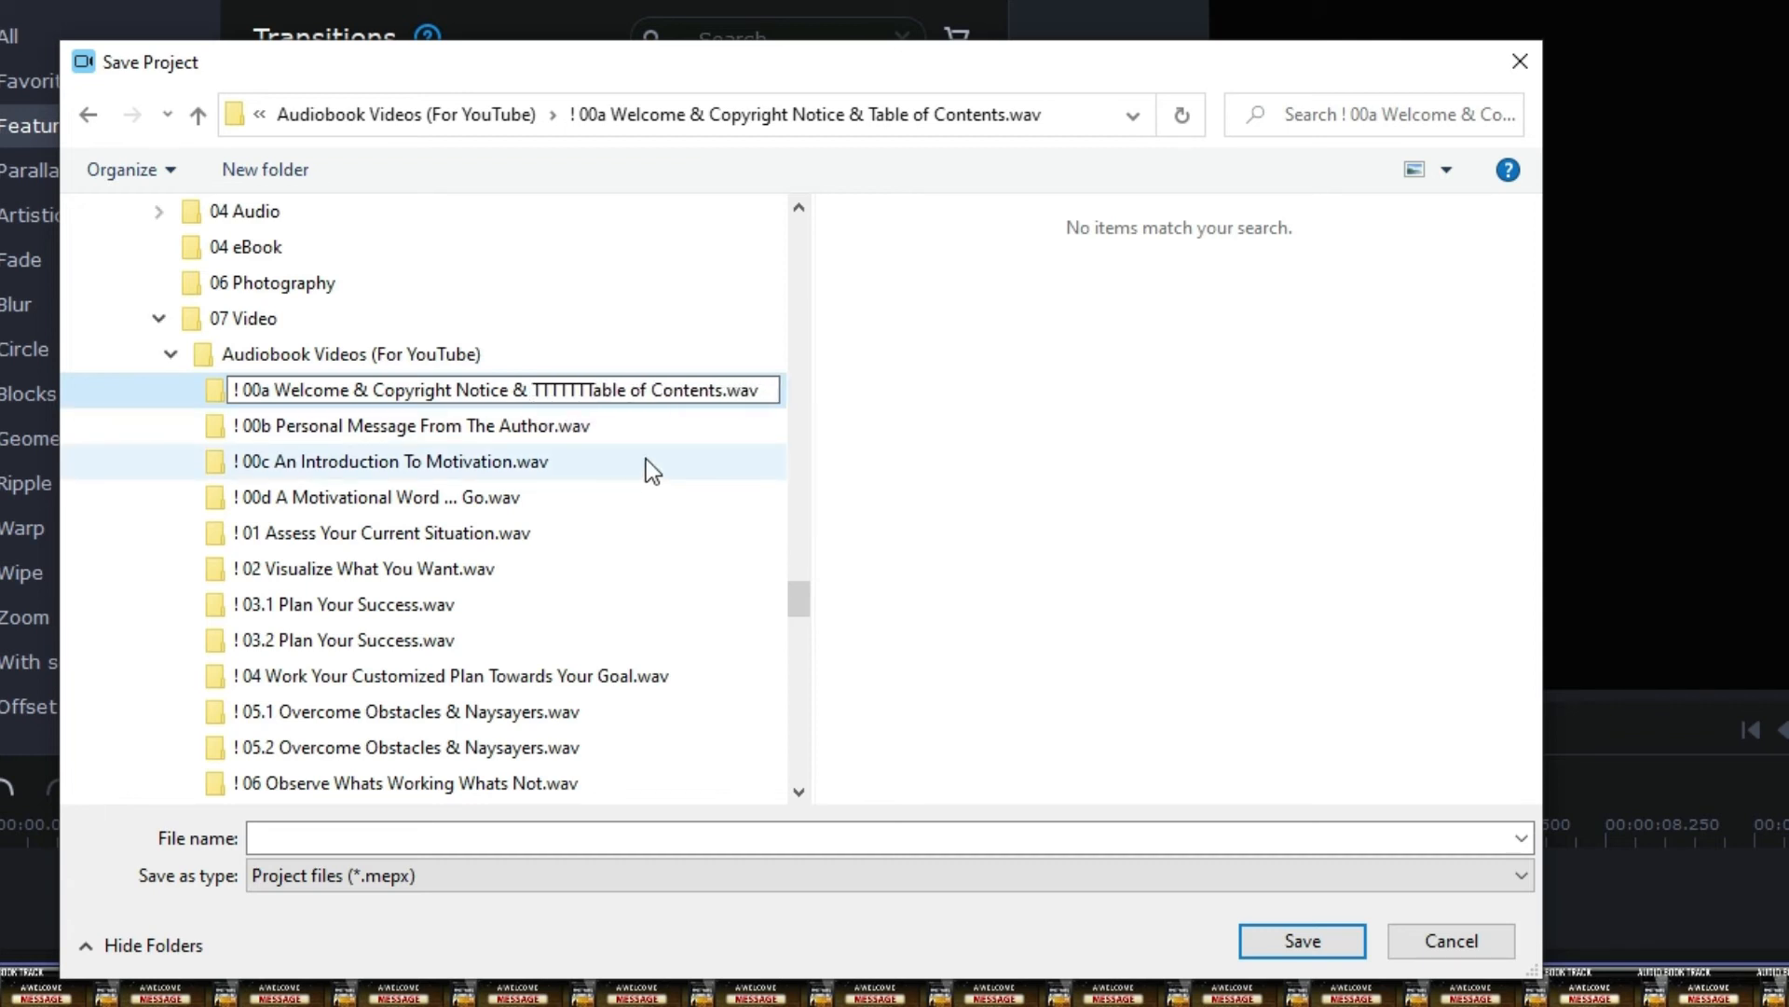
{"action": "key", "text": "BackSpace"}
{"action": "key", "text": "BackSpace"}
{"action": "key", "text": "BackSpace"}
{"action": "key", "text": "BackSpace"}
{"action": "key", "text": "BackSpace"}
{"action": "key", "text": "BackSpace"}
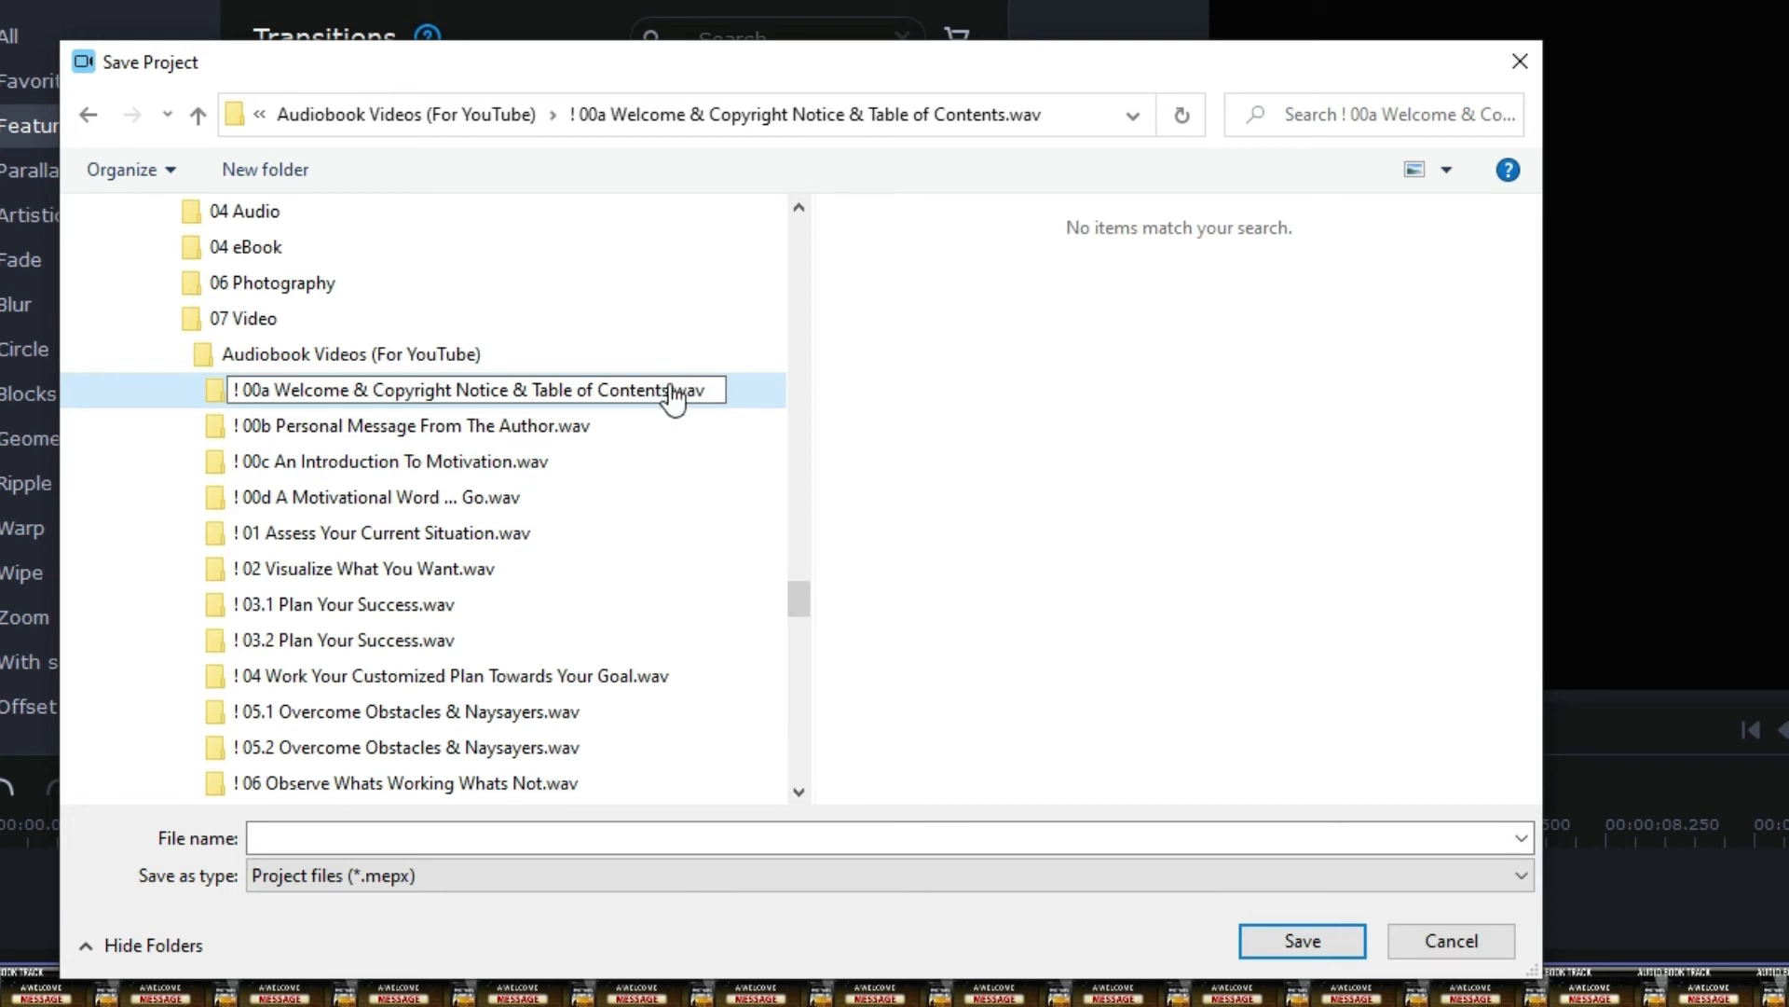
- Copy the folder's name without its .wav ending and paste it as the project's file name
{"action": "left_click_drag", "start_coordinate": [671, 392], "coordinate": [224, 393]}
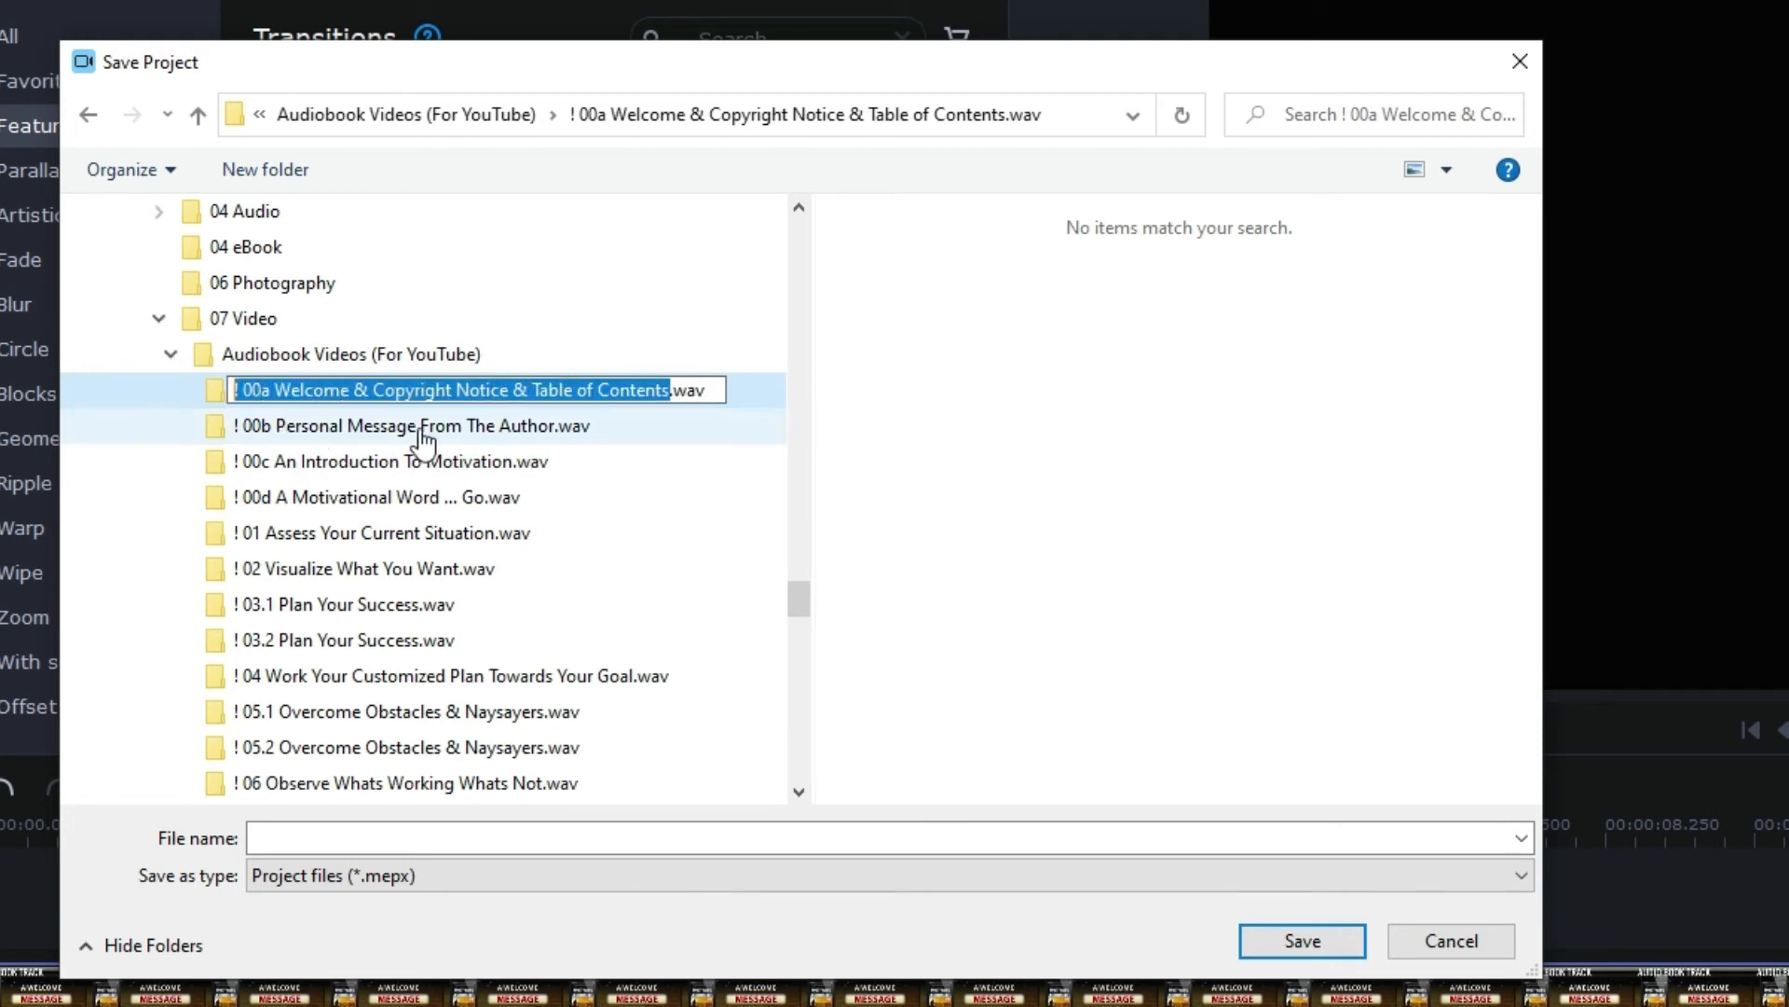
{"action": "right_click", "coordinate": [547, 384]}
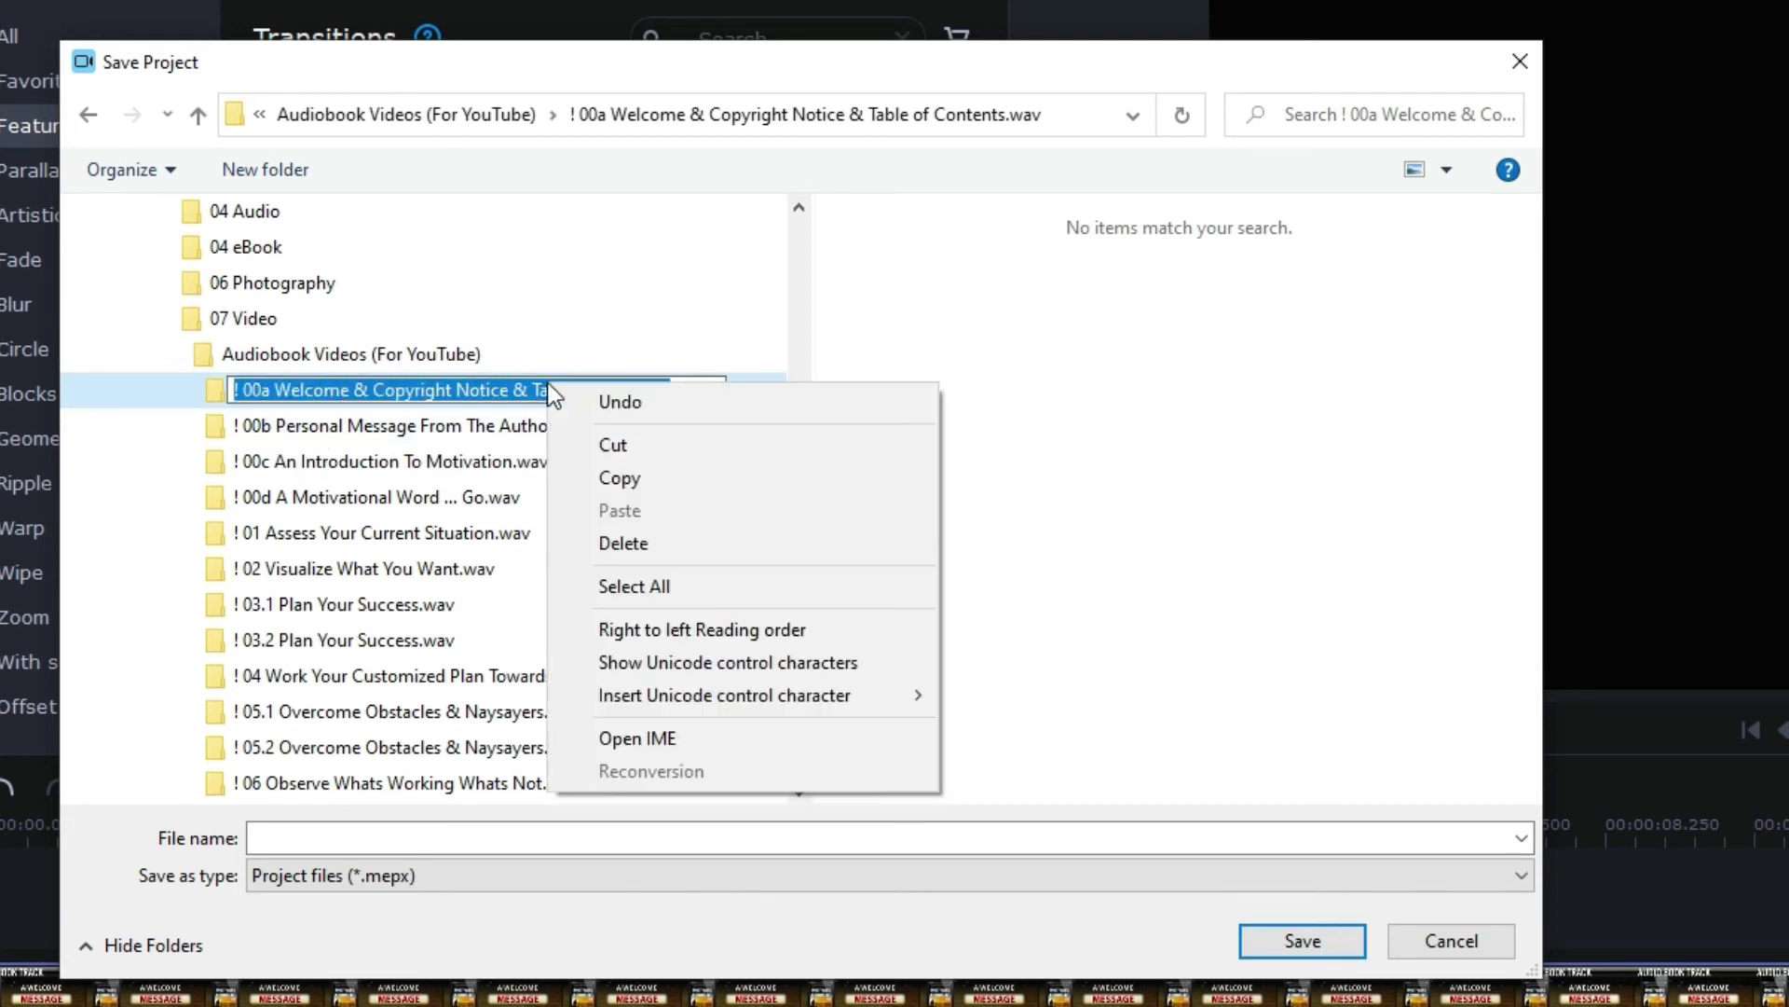
{"action": "left_click", "coordinate": [664, 485]}
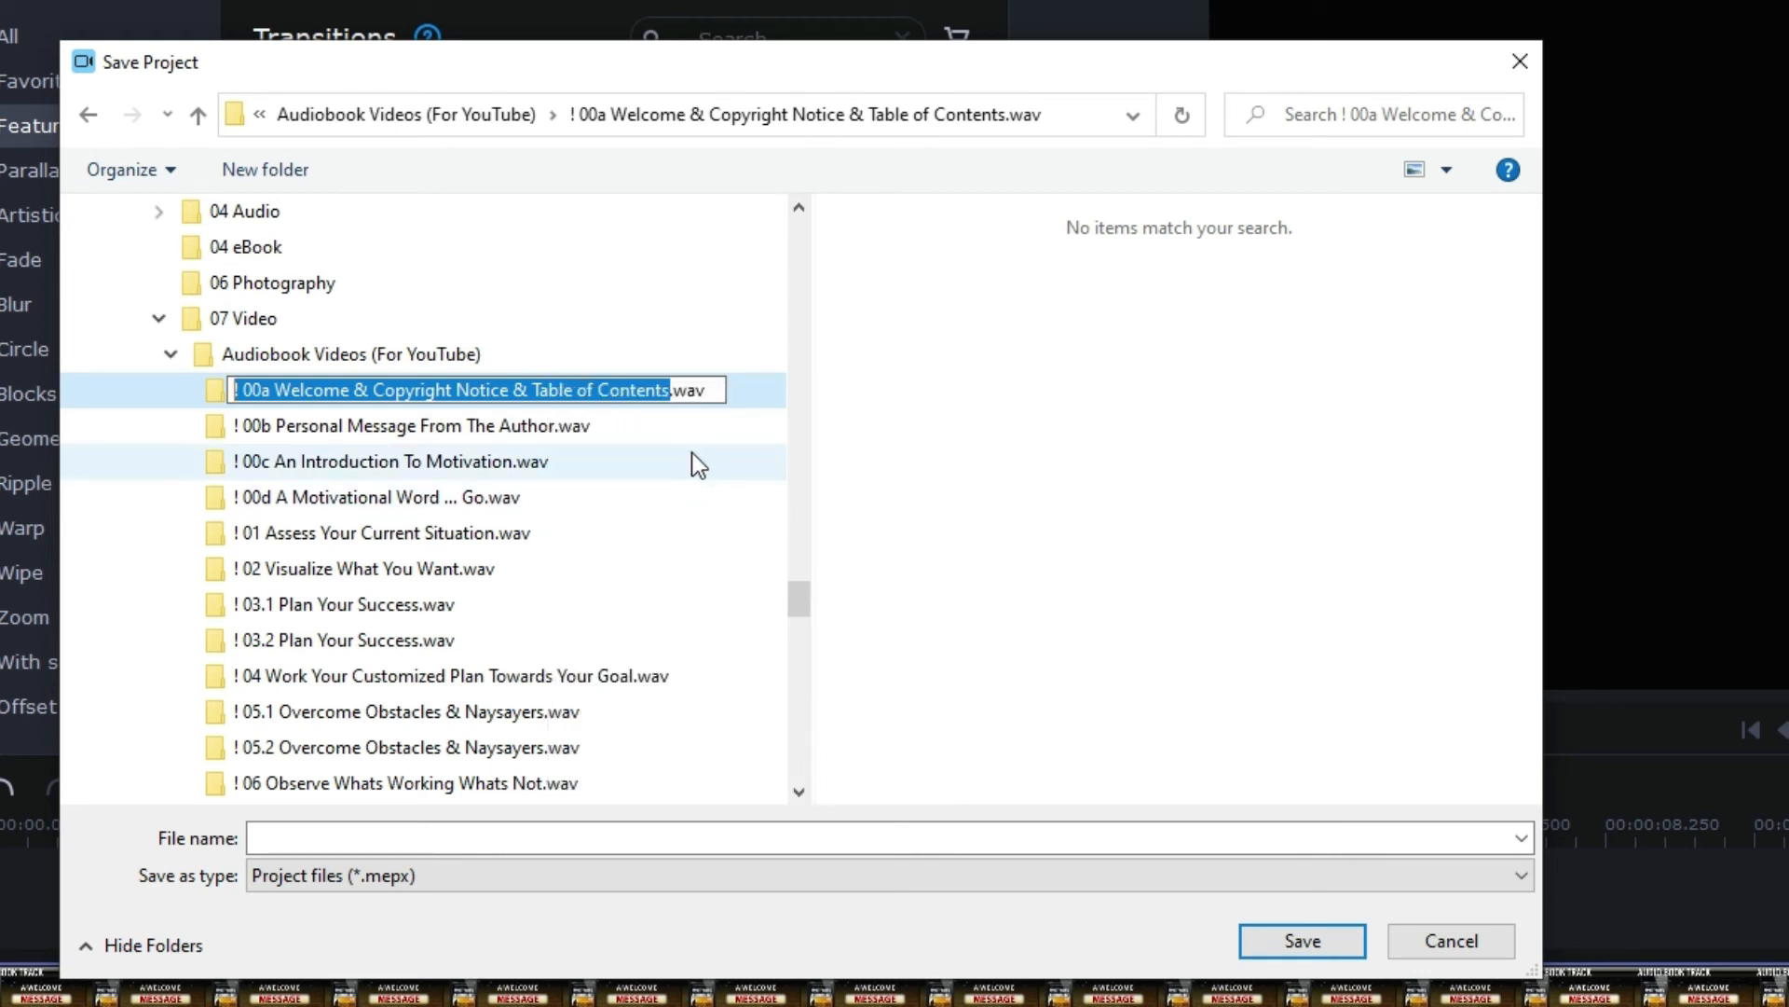
{"action": "left_click", "coordinate": [759, 397]}
{"action": "left_click", "coordinate": [521, 831]}
{"action": "right_click", "coordinate": [518, 830]}
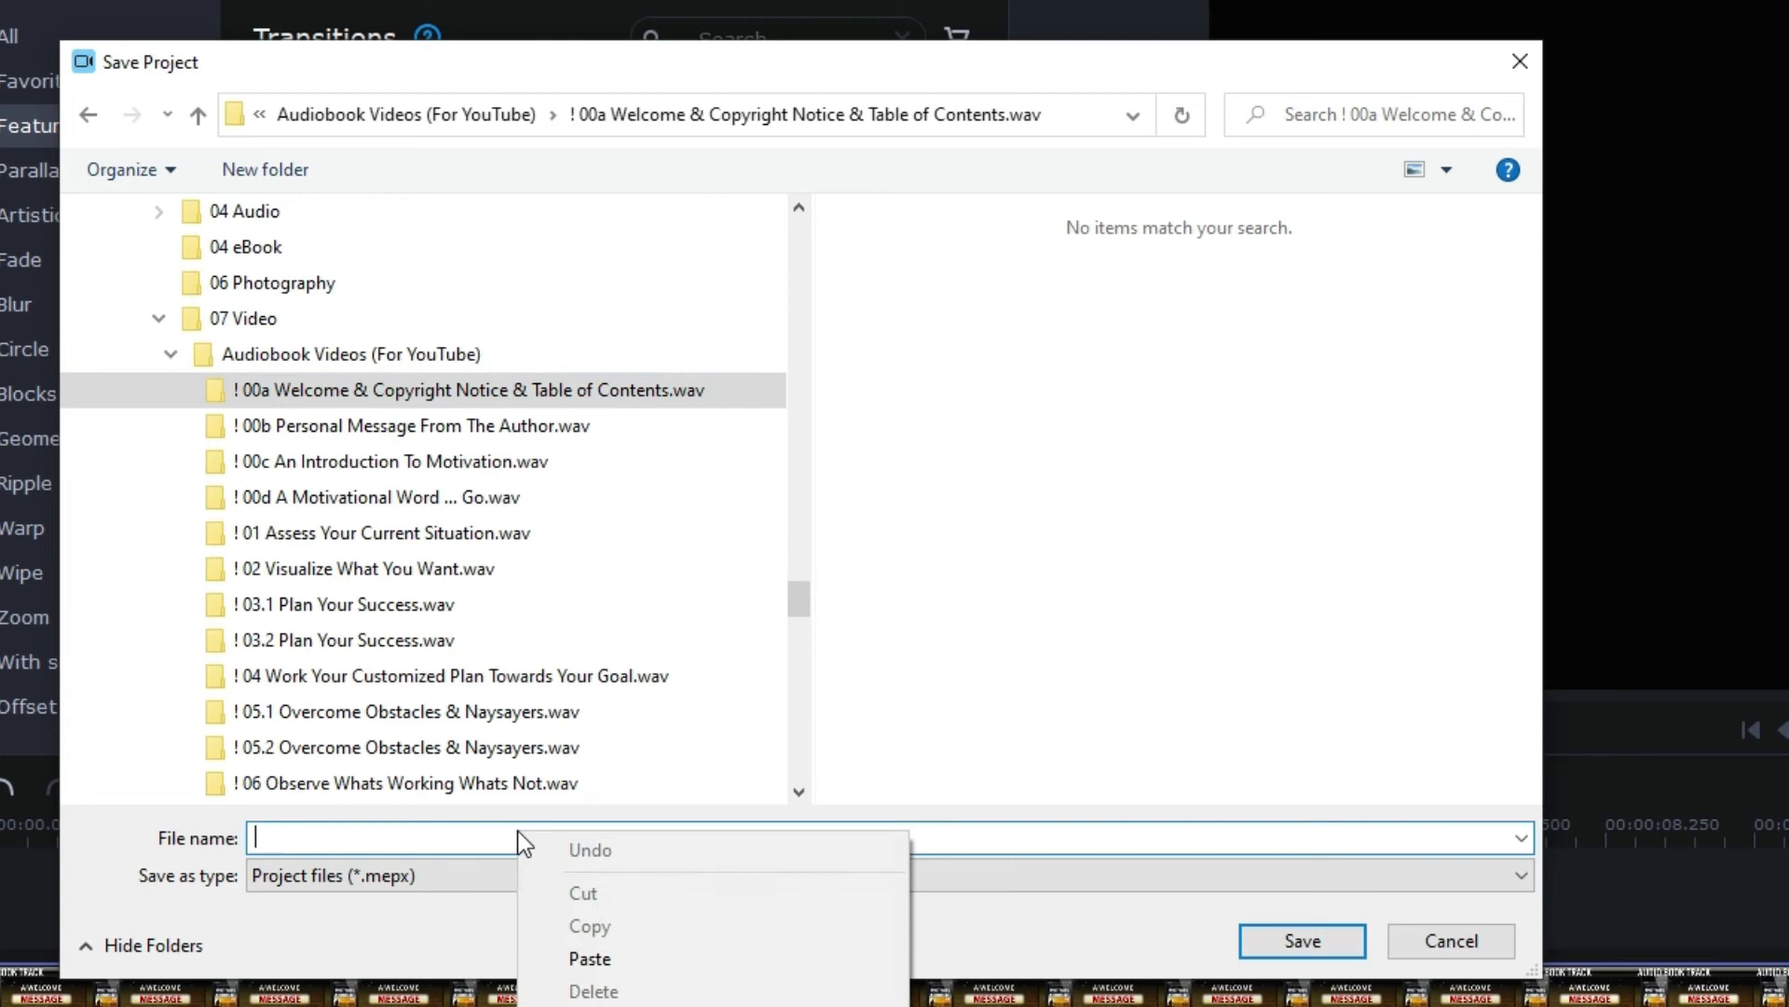
{"action": "left_click", "coordinate": [648, 953]}
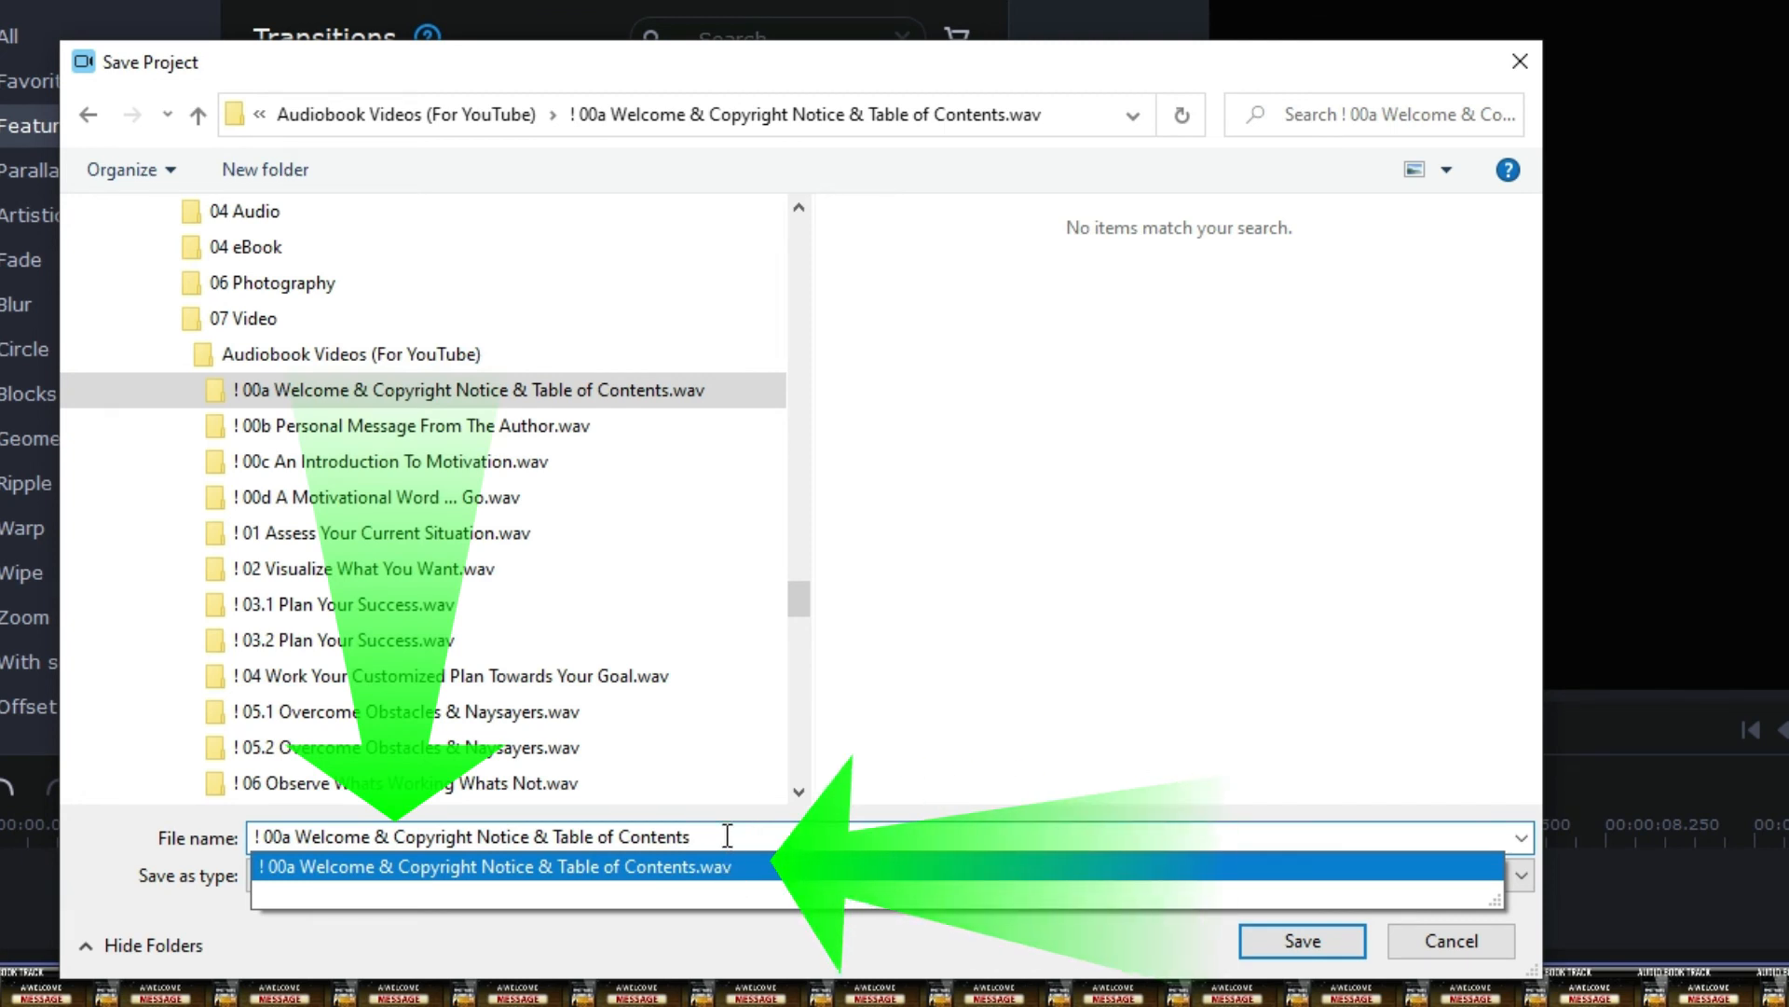
- Copy the "! 00a Welcome & Copyright Notice & Table of Contents" part of the folder's name again, without the .wav ending
{"action": "left_click", "coordinate": [624, 401]}
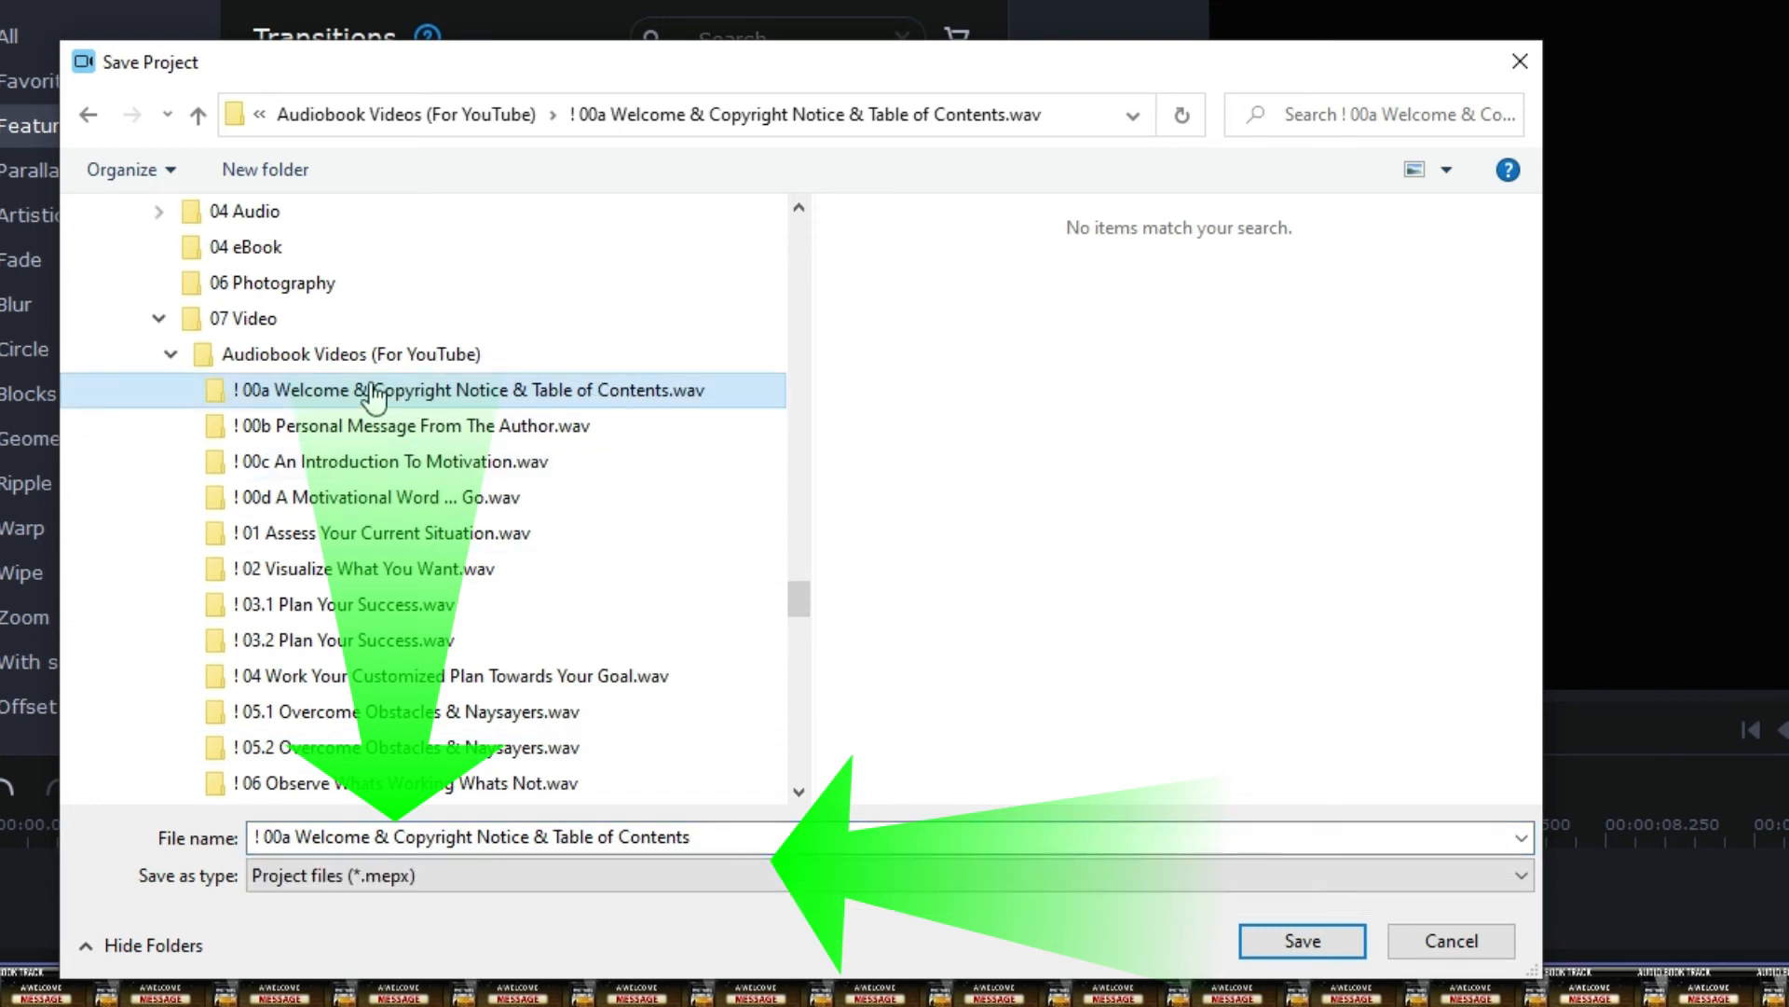
{"action": "right_click", "coordinate": [712, 407]}
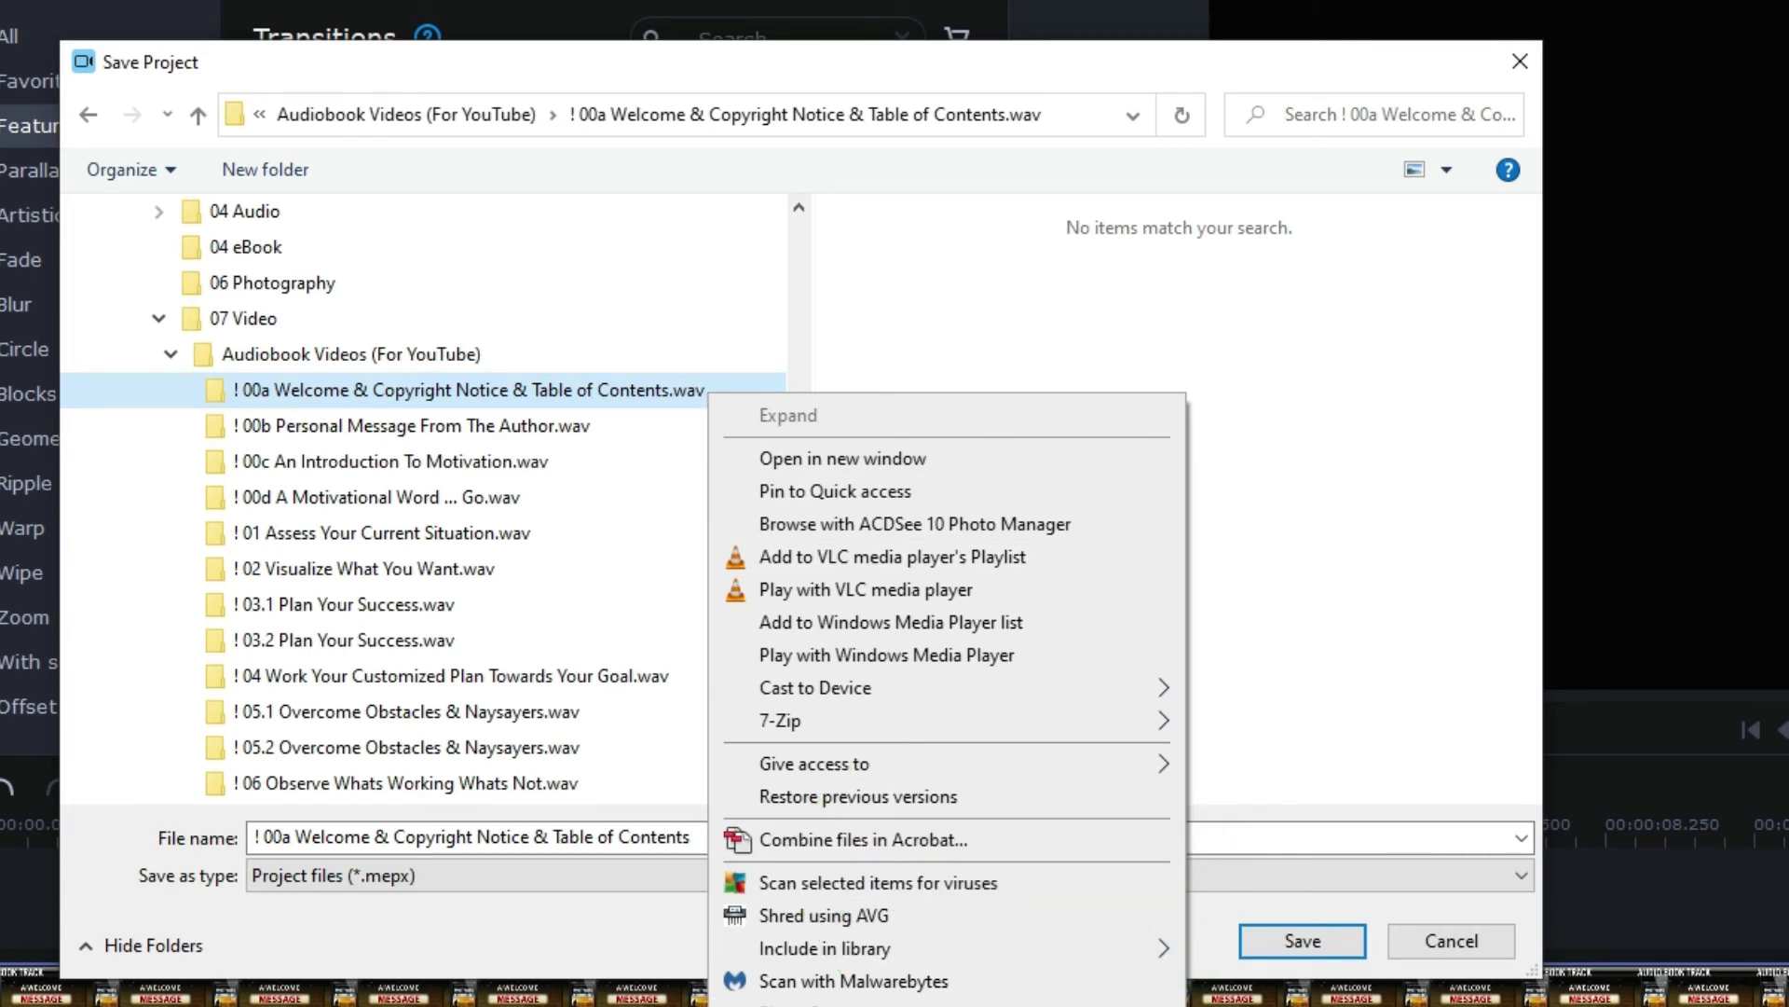
{"action": "left_click", "coordinate": [788, 1004]}
{"action": "left_click", "coordinate": [672, 393]}
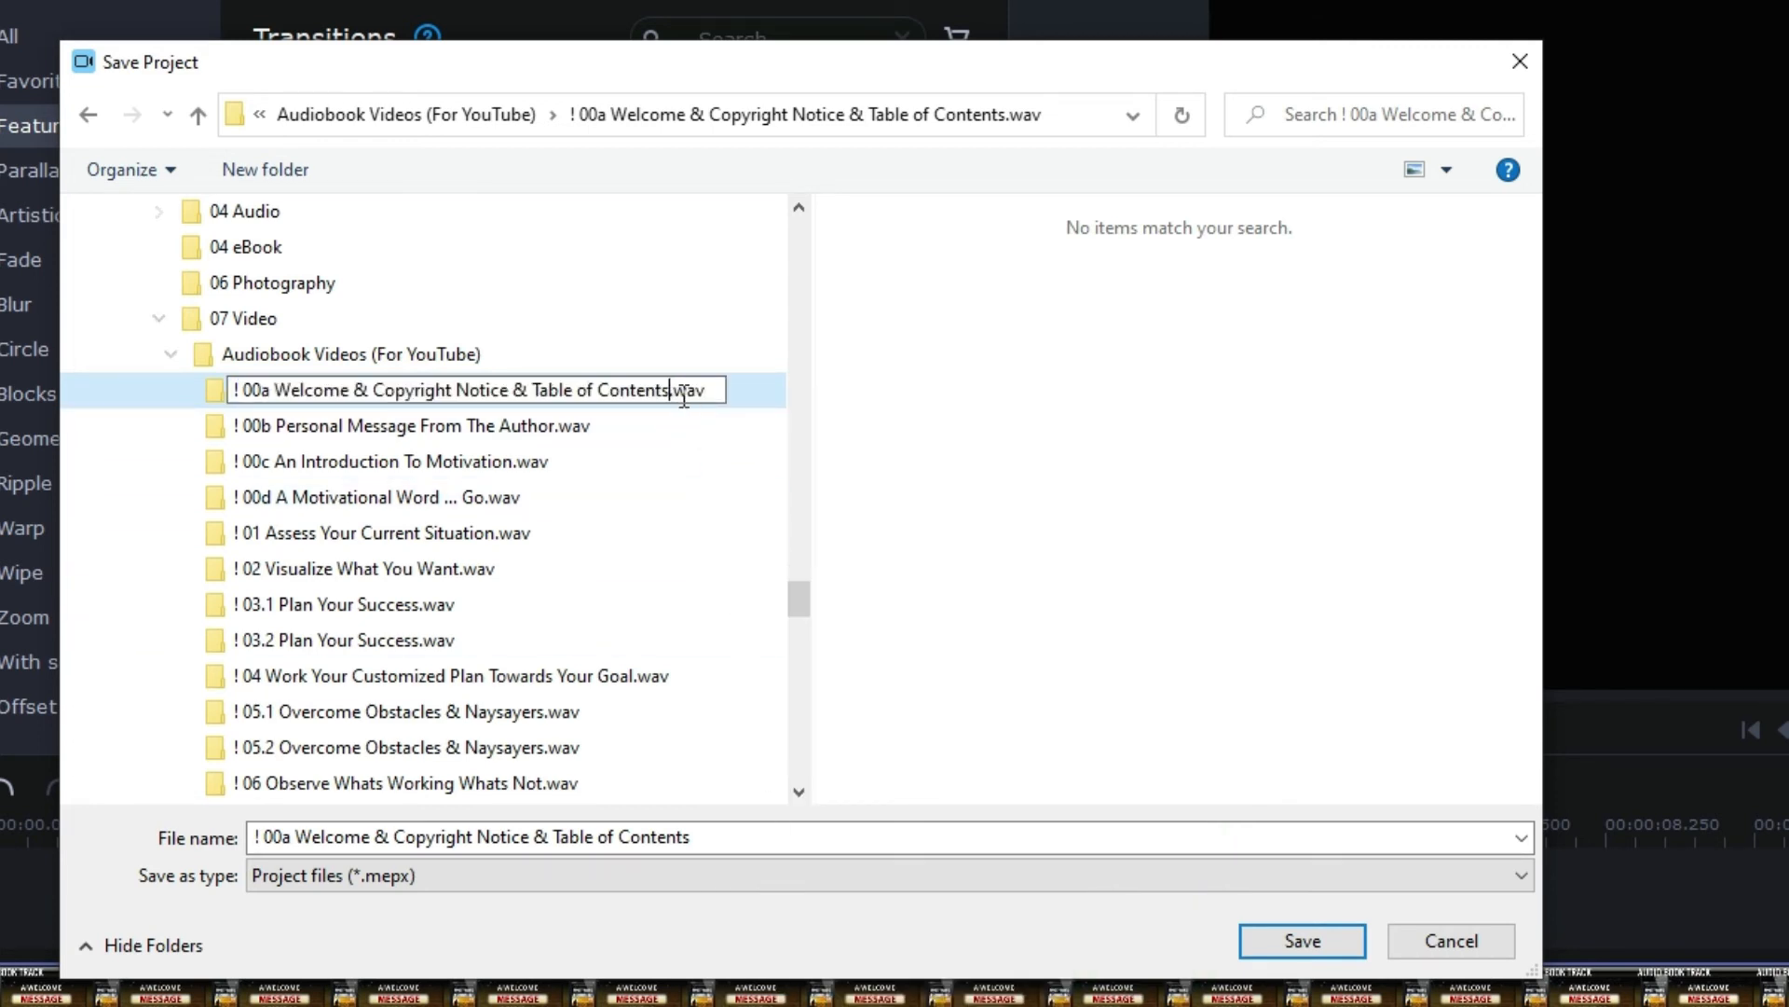
{"action": "left_click_drag", "start_coordinate": [661, 392], "coordinate": [207, 408]}
{"action": "right_click", "coordinate": [286, 399]}
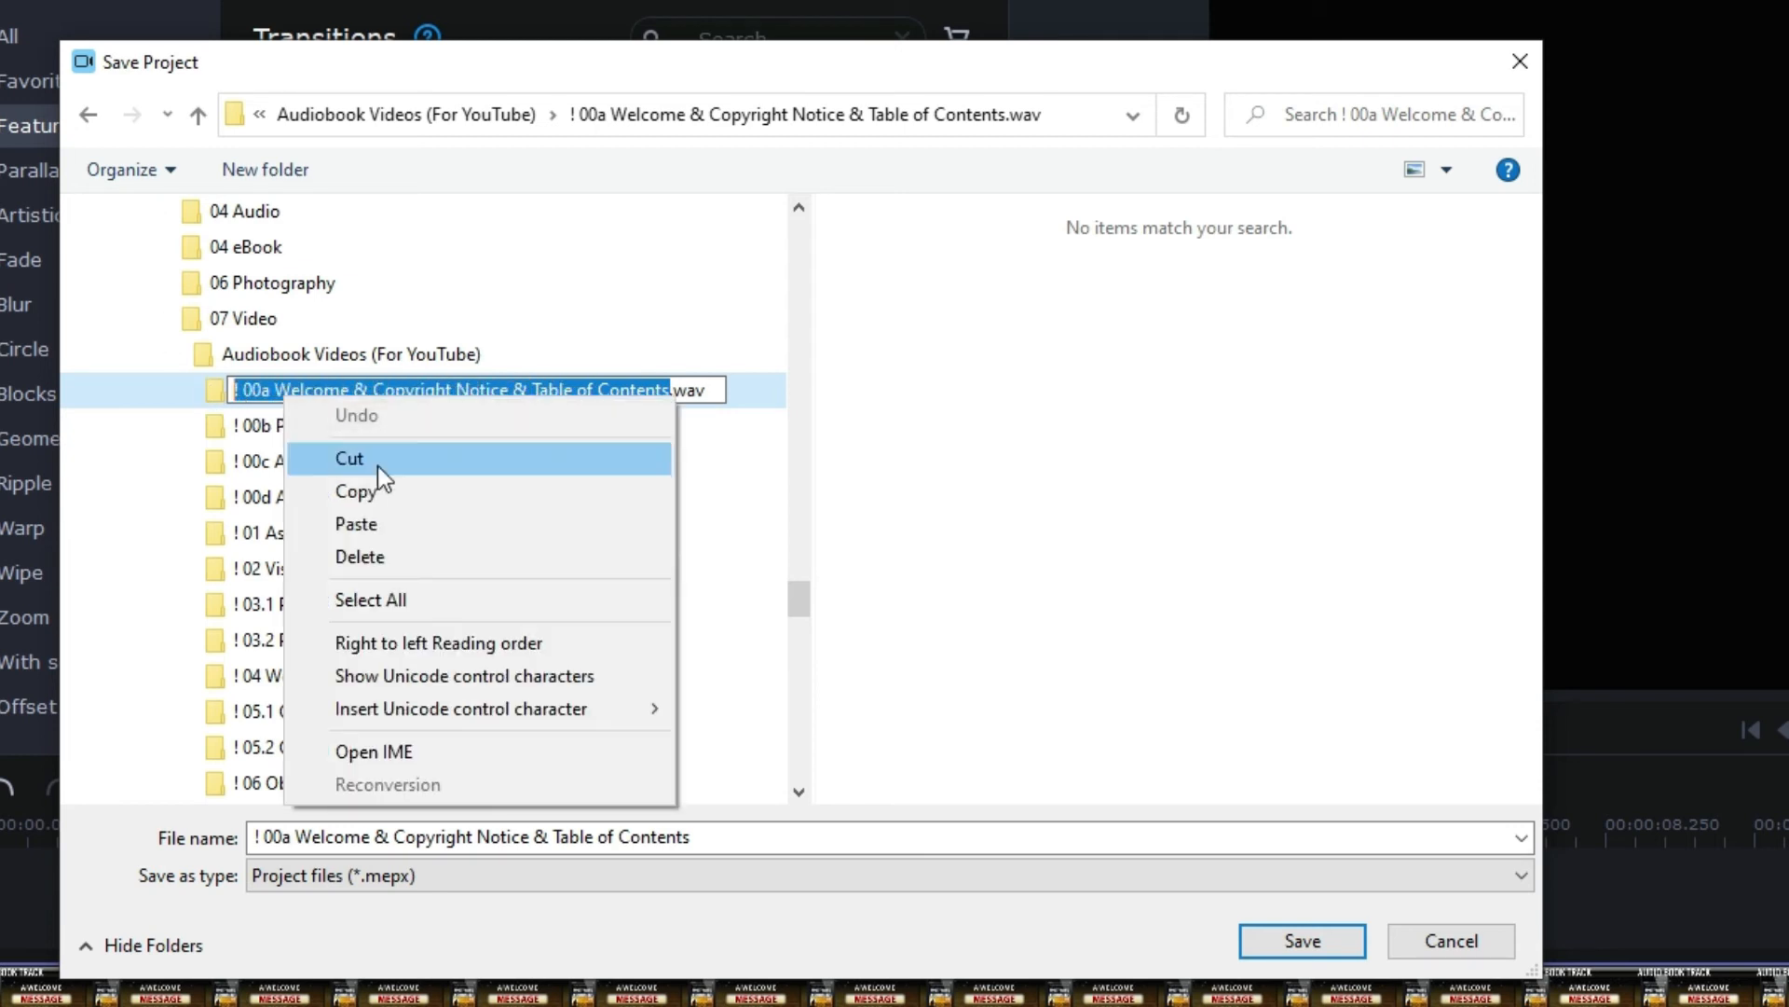
{"action": "left_click", "coordinate": [412, 507]}
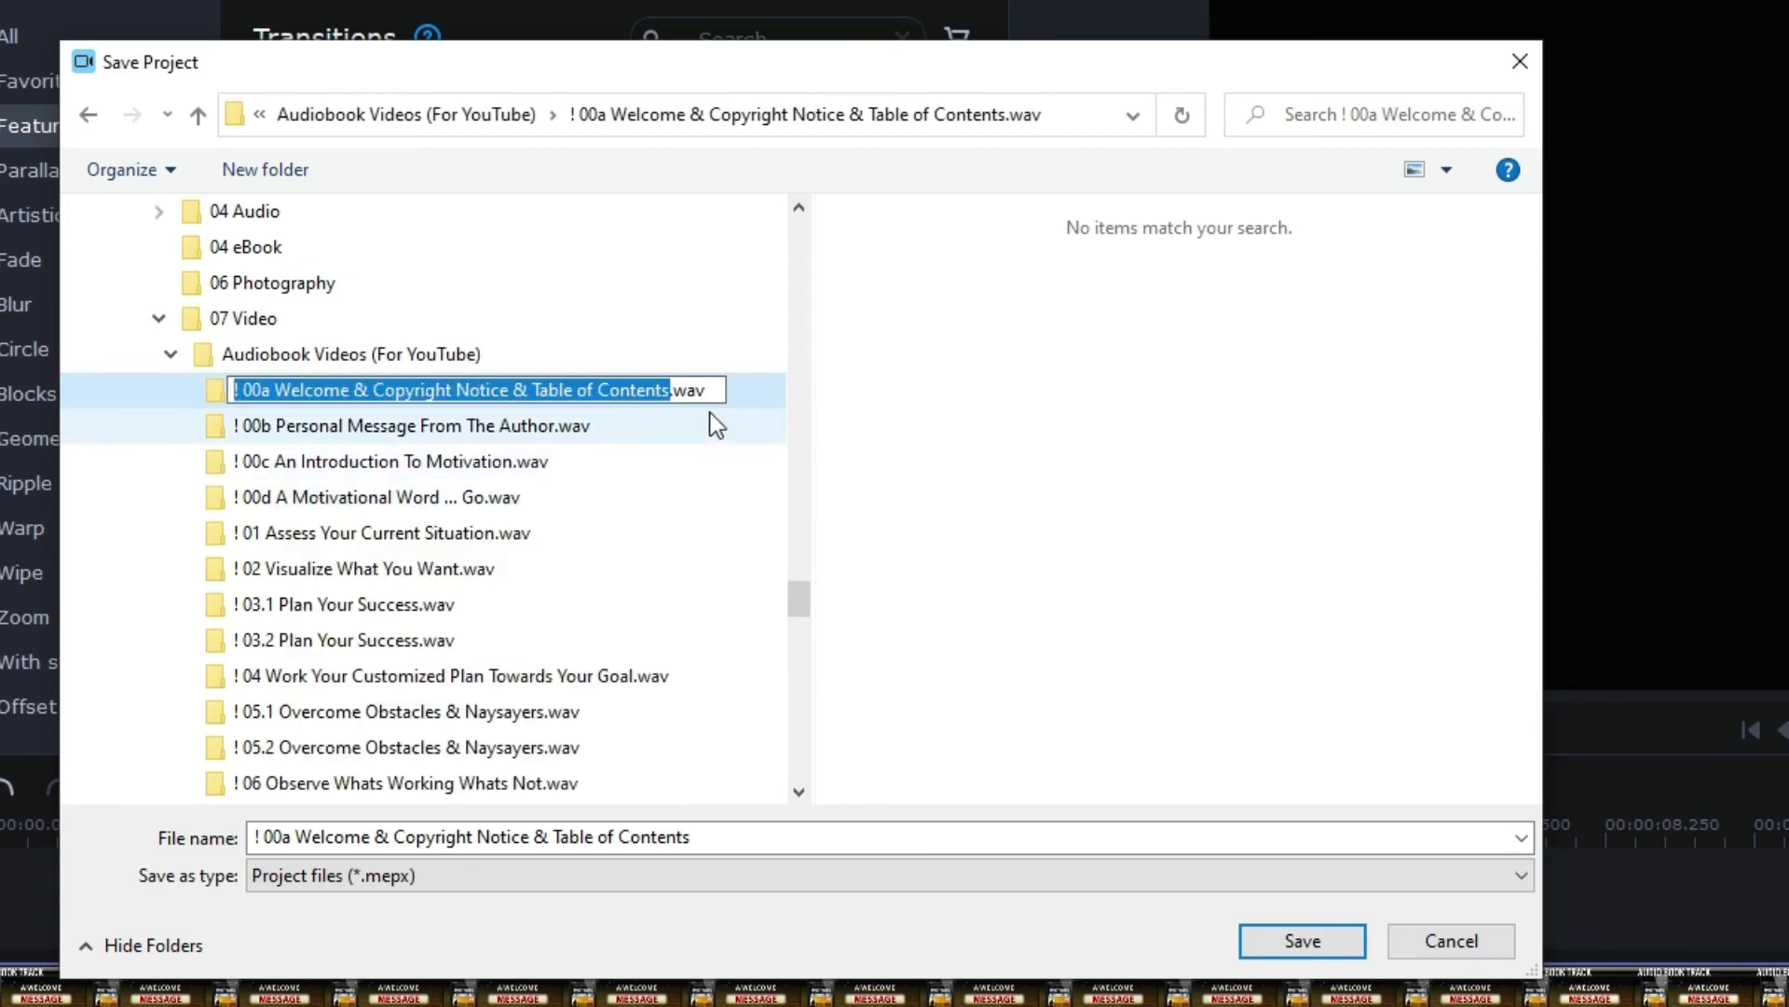
{"action": "left_click", "coordinate": [764, 388]}
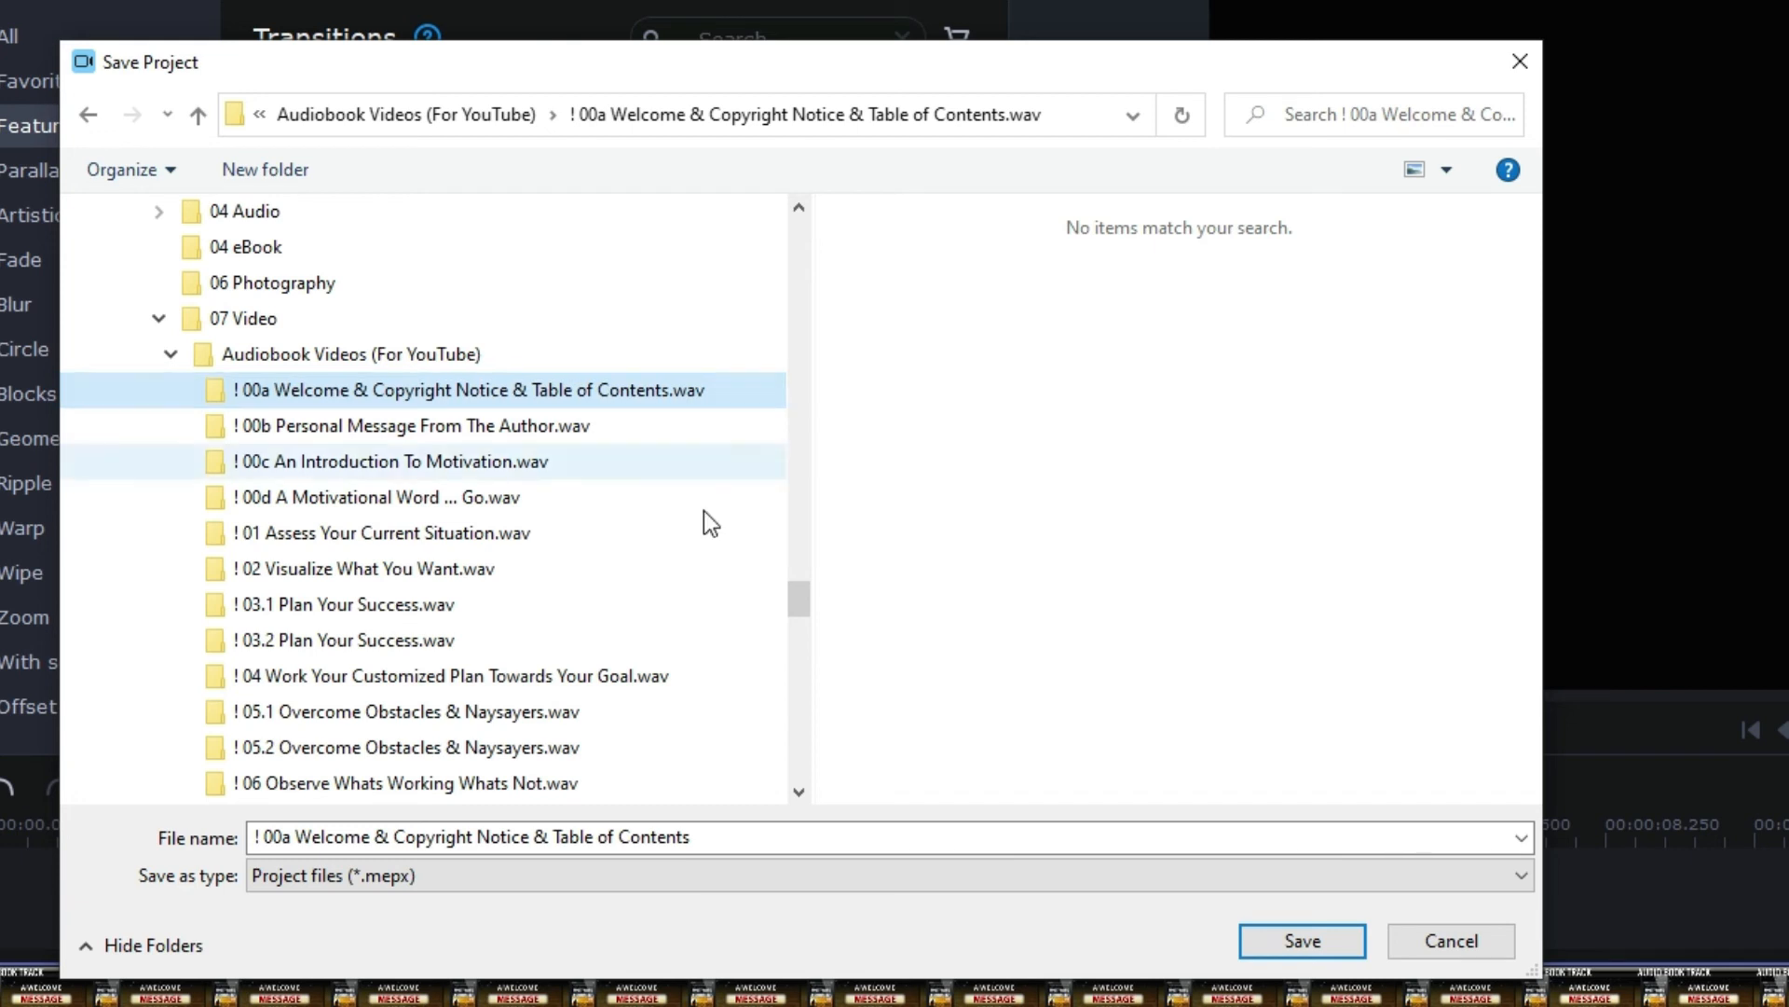
- Clear the file name, paste "! 00a Welcome & Copyright Notice & Table of Contents" and save the project
{"action": "left_click", "coordinate": [712, 840]}
{"action": "key", "text": "BackSpace"}
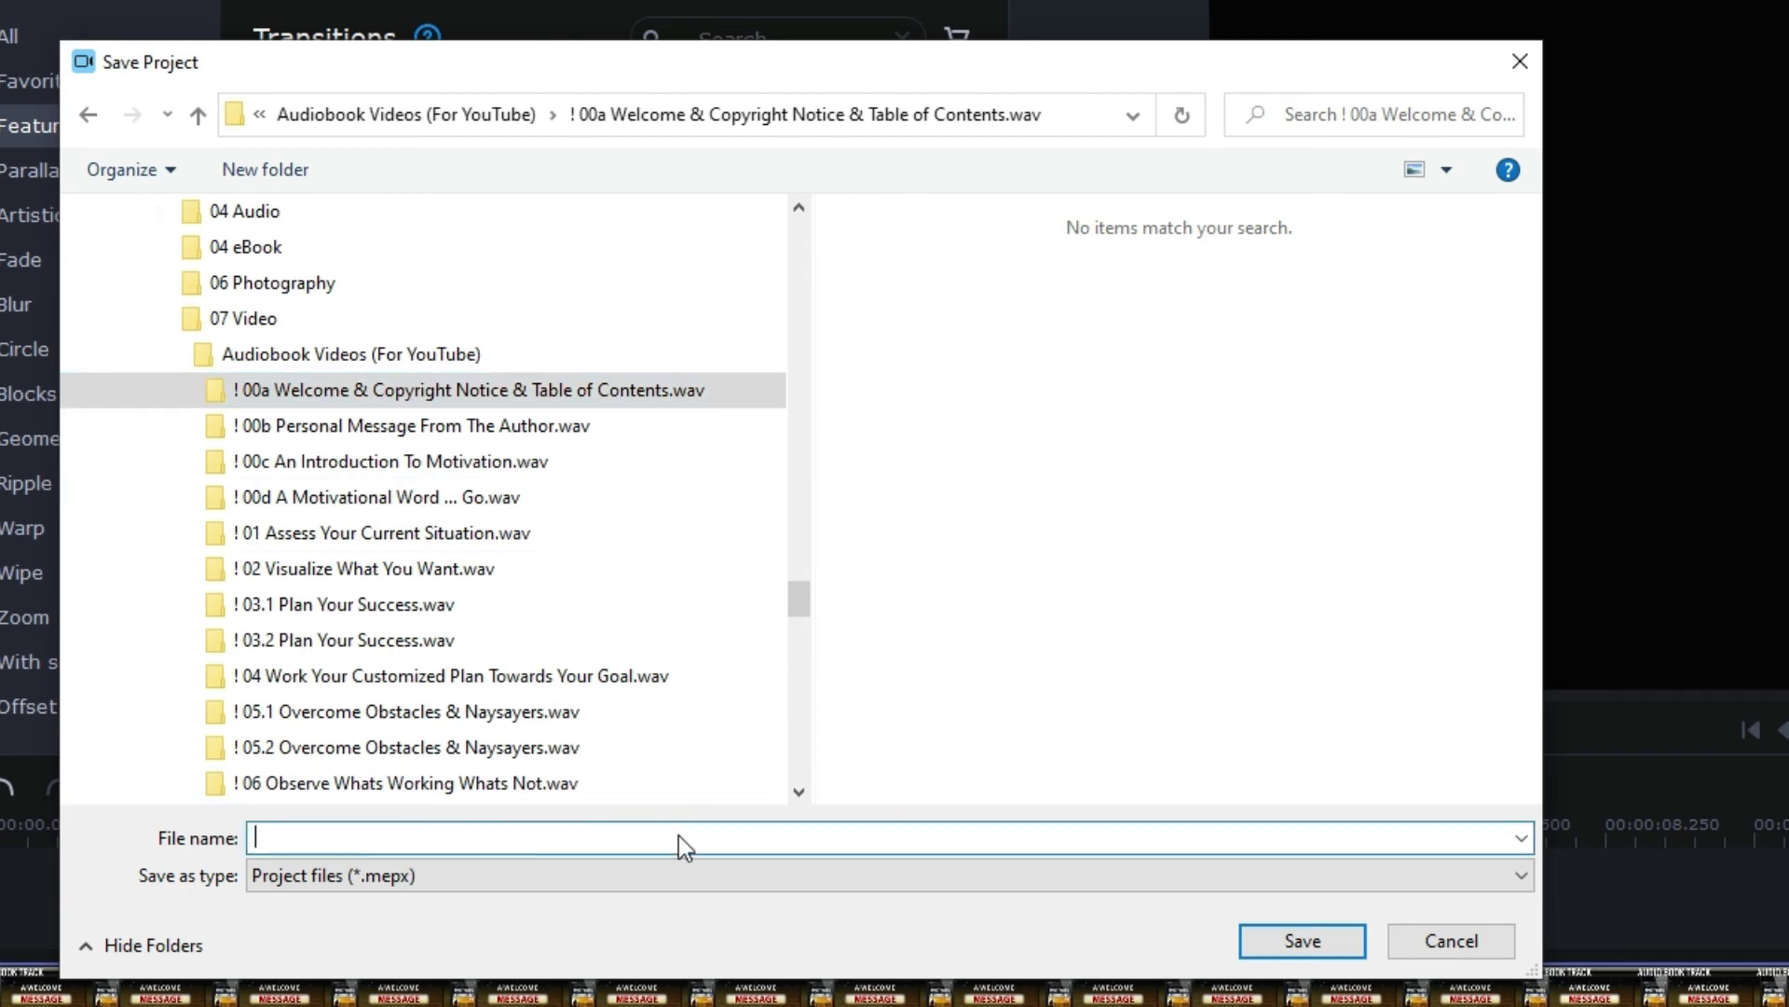
{"action": "right_click", "coordinate": [678, 835]}
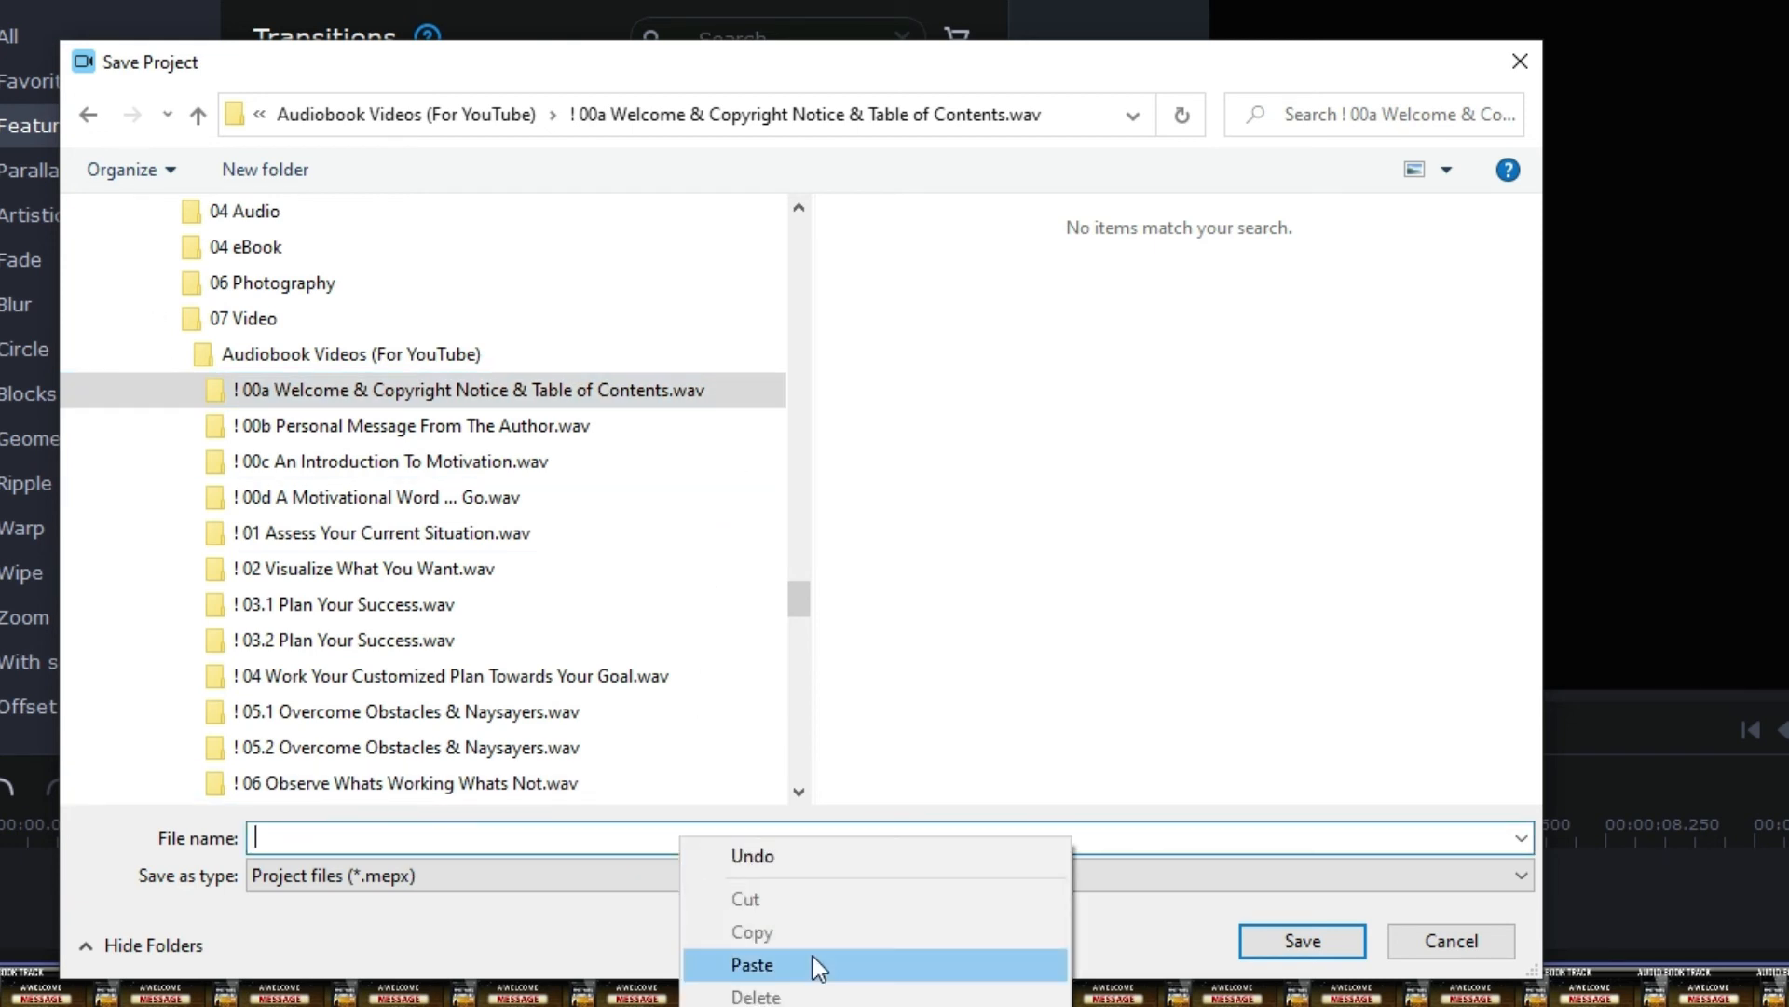
{"action": "left_click", "coordinate": [813, 964]}
{"action": "left_click", "coordinate": [788, 824]}
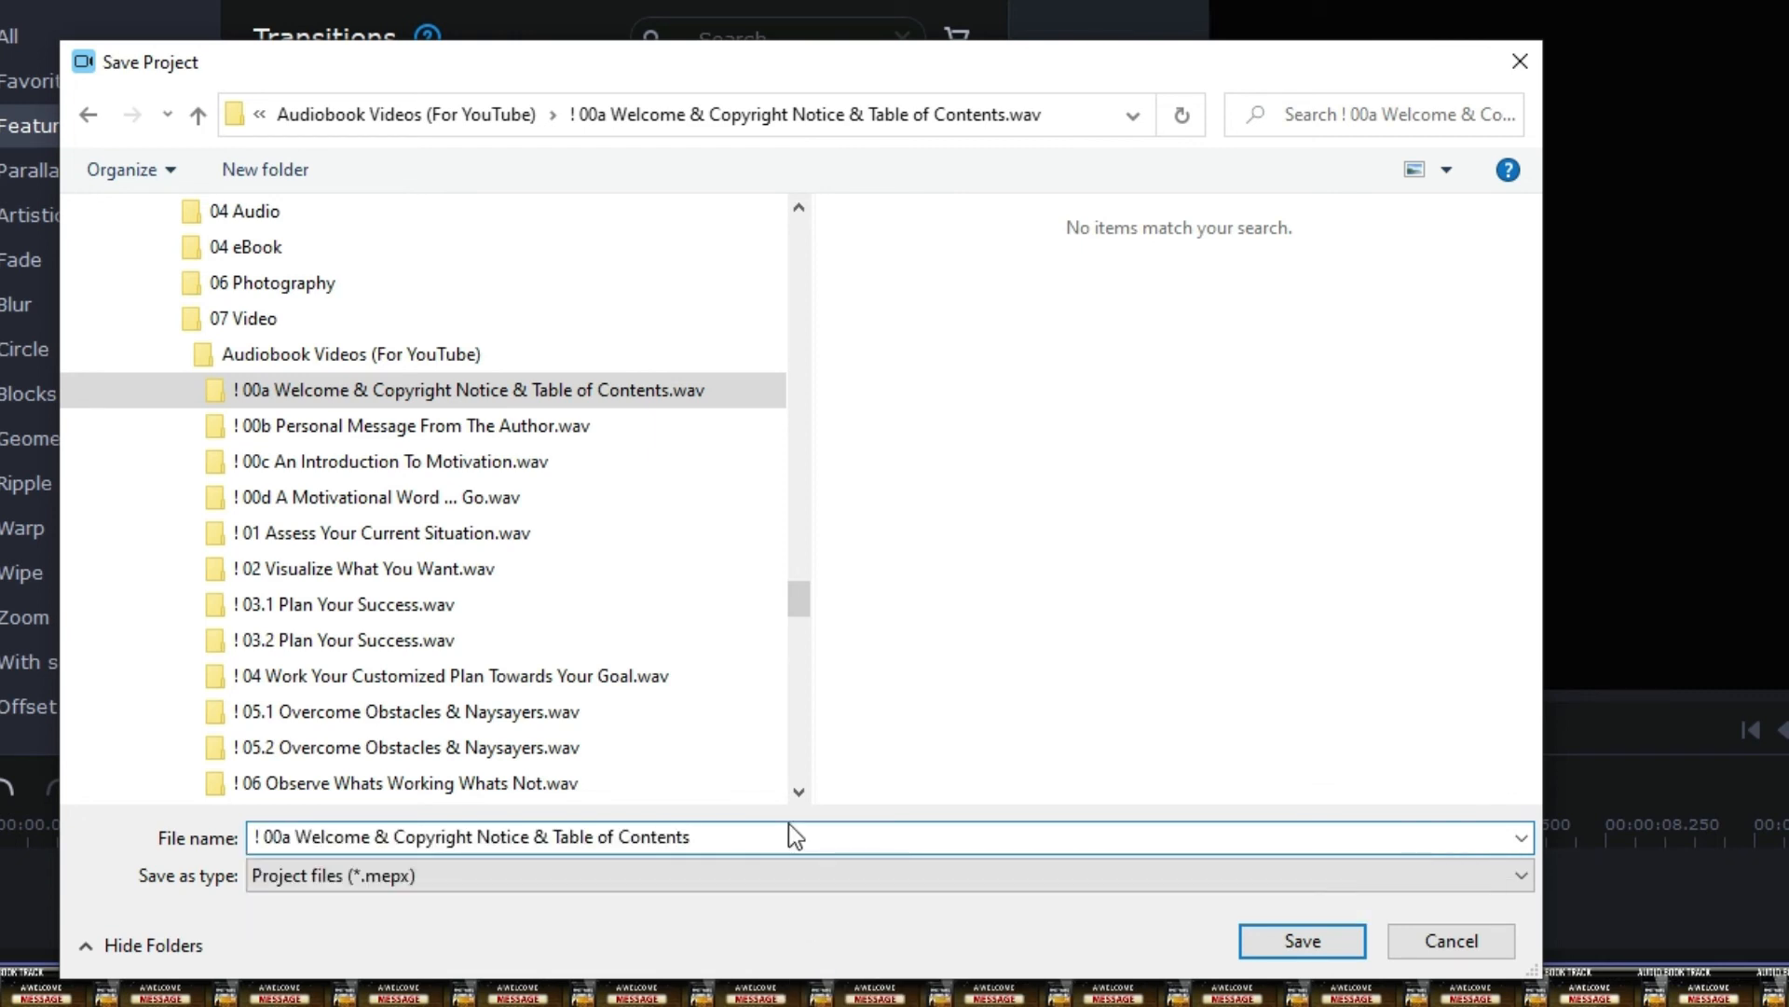
{"action": "left_click", "coordinate": [1267, 943]}
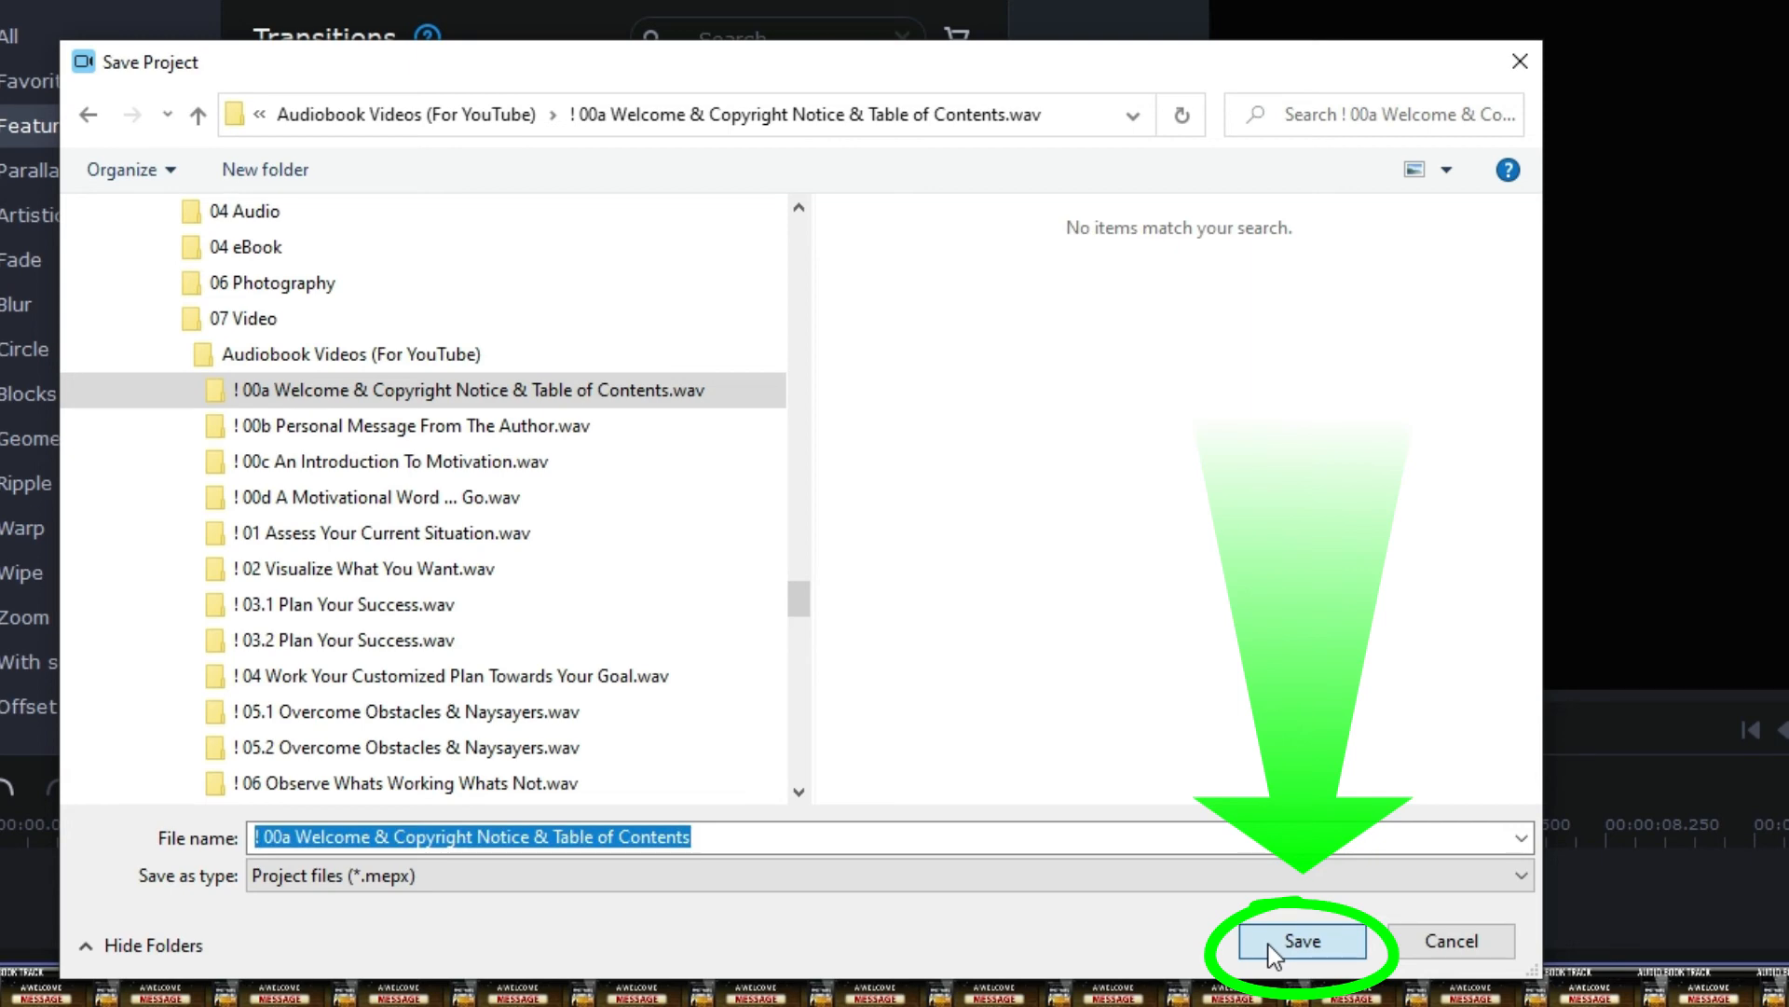
{"action": "left_click", "coordinate": [1268, 943]}
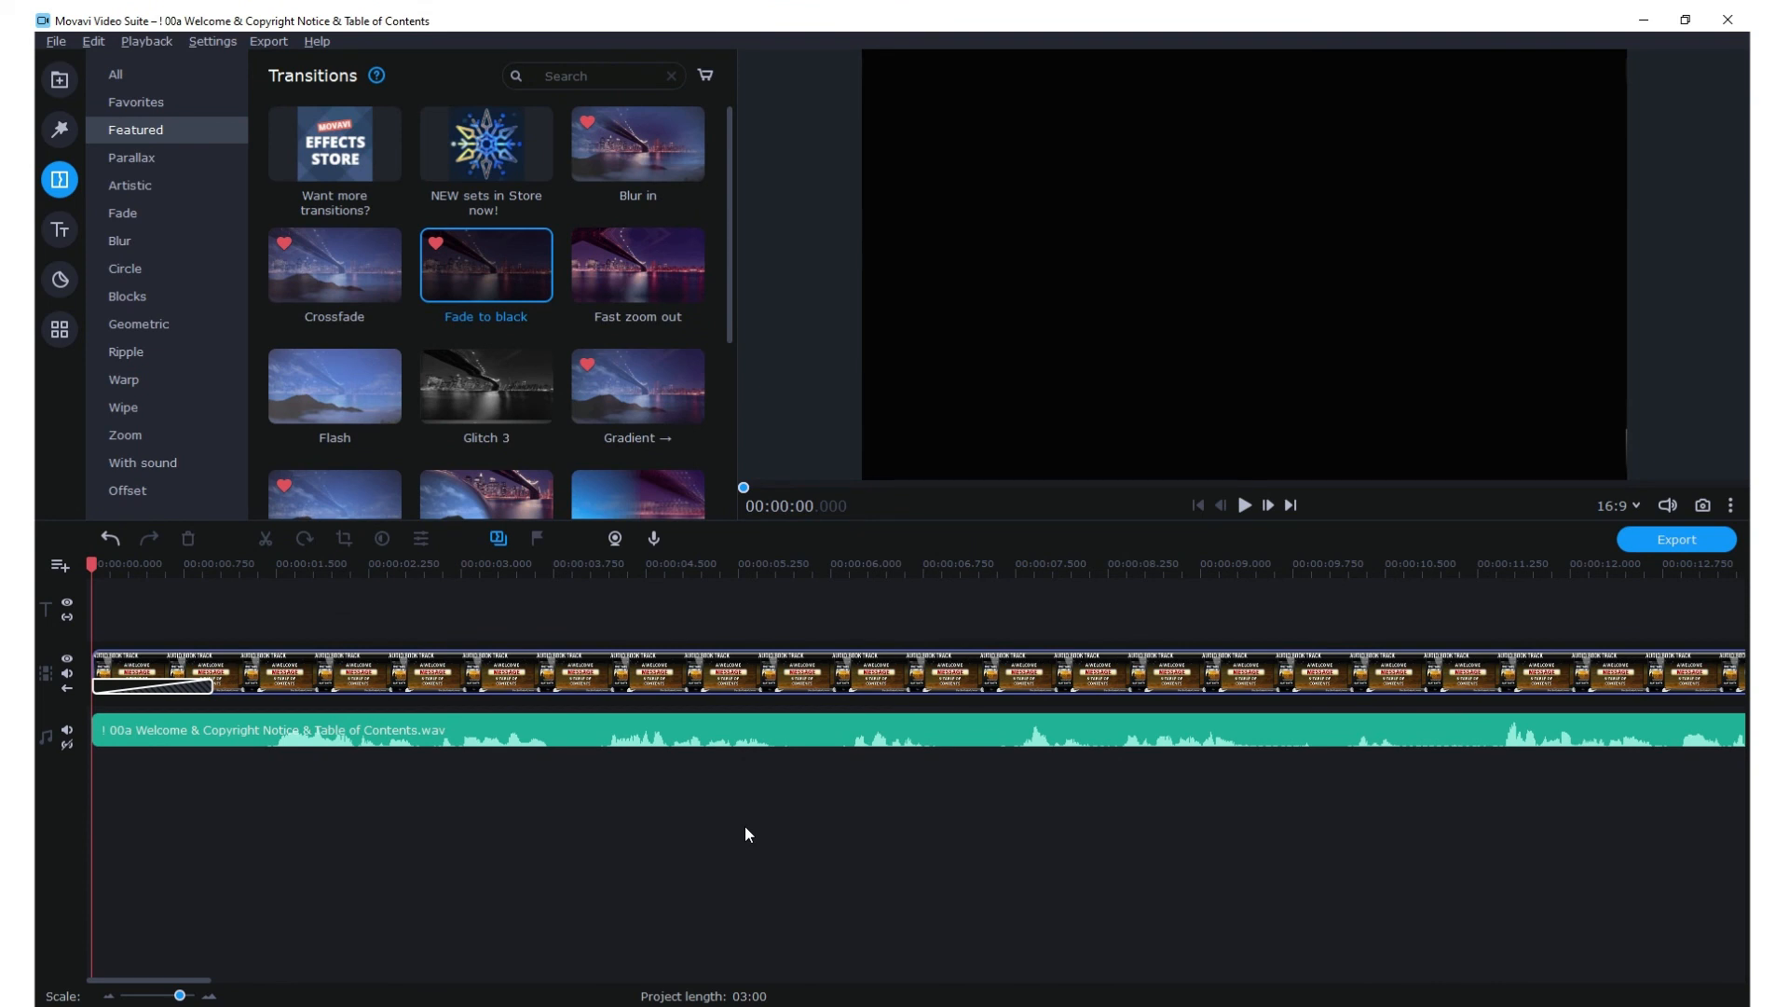
- Show the imported media and trim the end of the image clip to about 00:02:59.920
{"action": "left_click", "coordinate": [61, 82]}
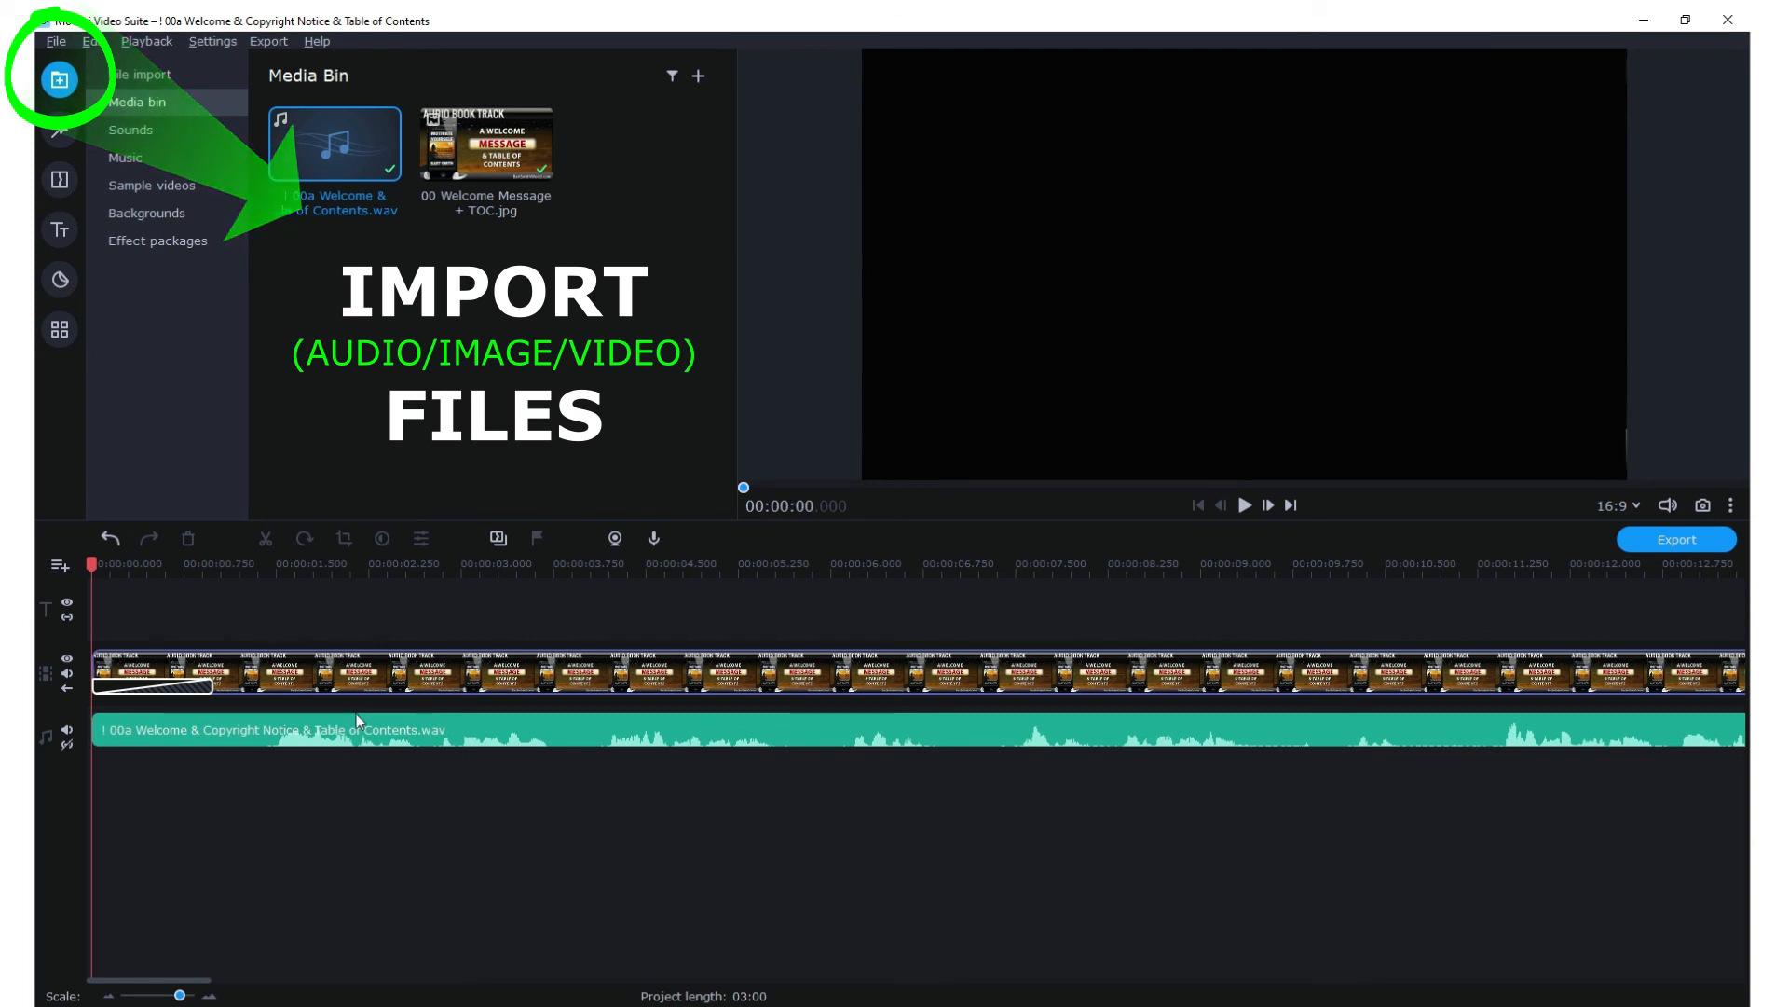
{"action": "scroll", "coordinate": [578, 678], "scroll_direction": "down", "scroll_amount": 10}
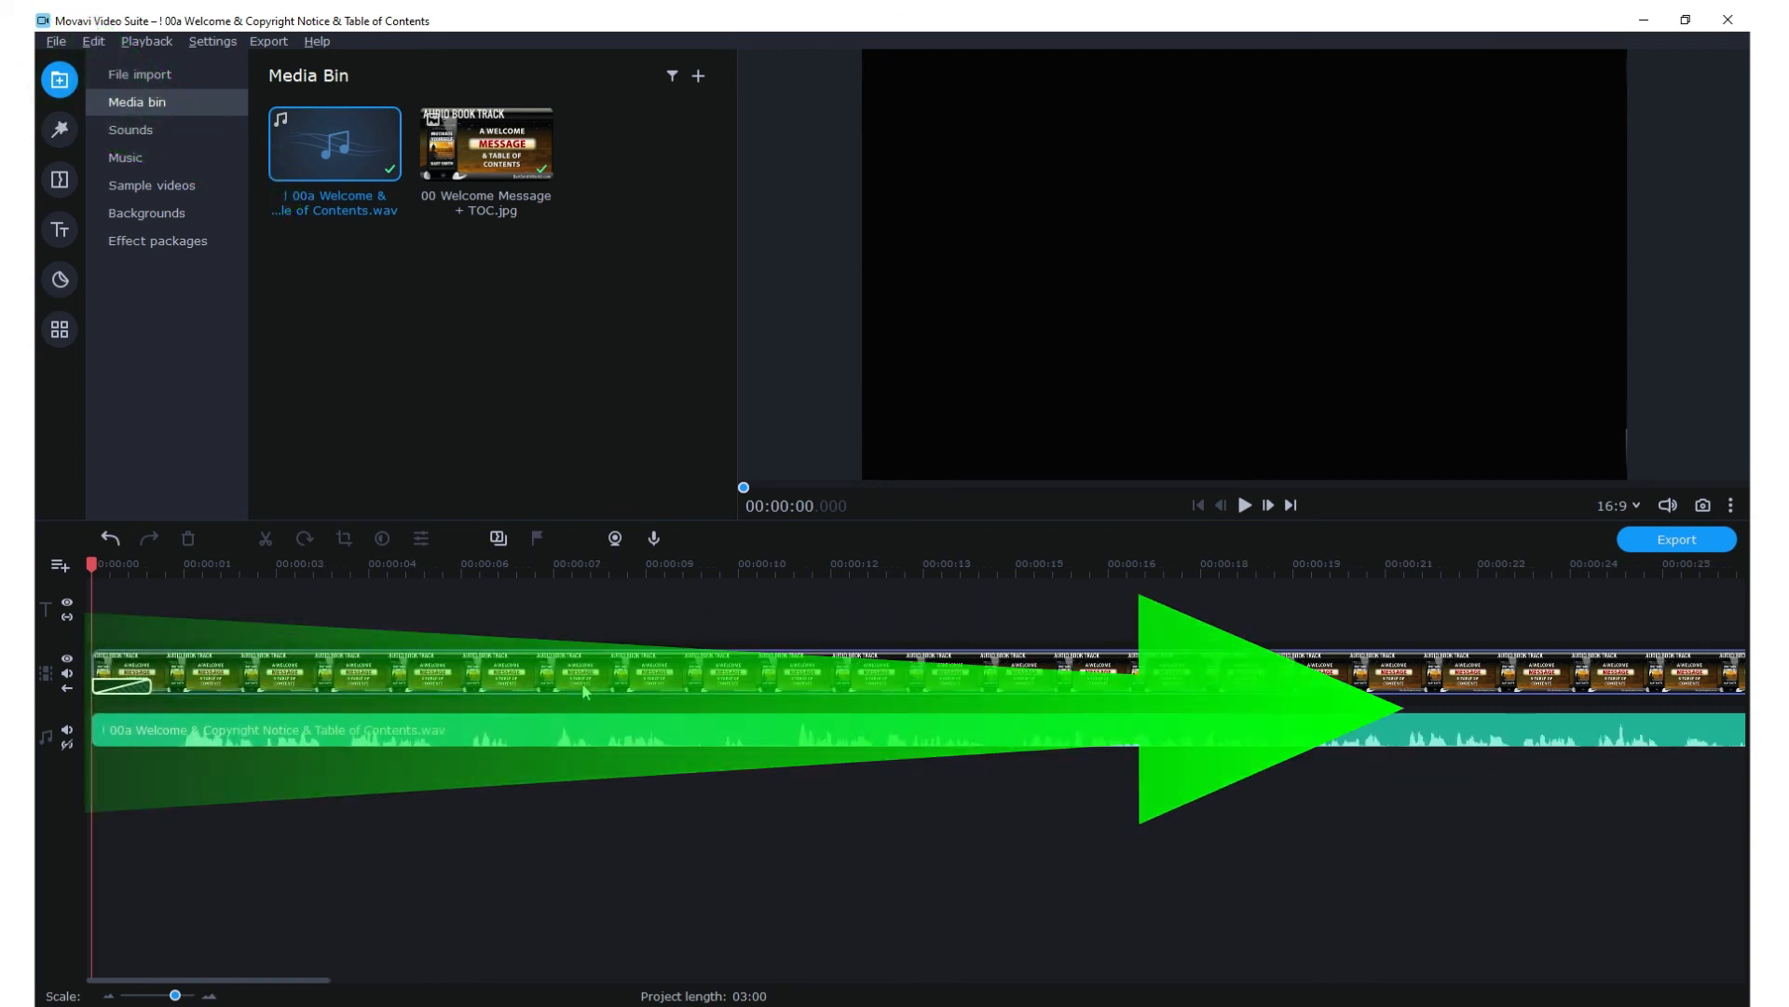
{"action": "scroll", "coordinate": [573, 697], "scroll_direction": "down", "scroll_amount": 4}
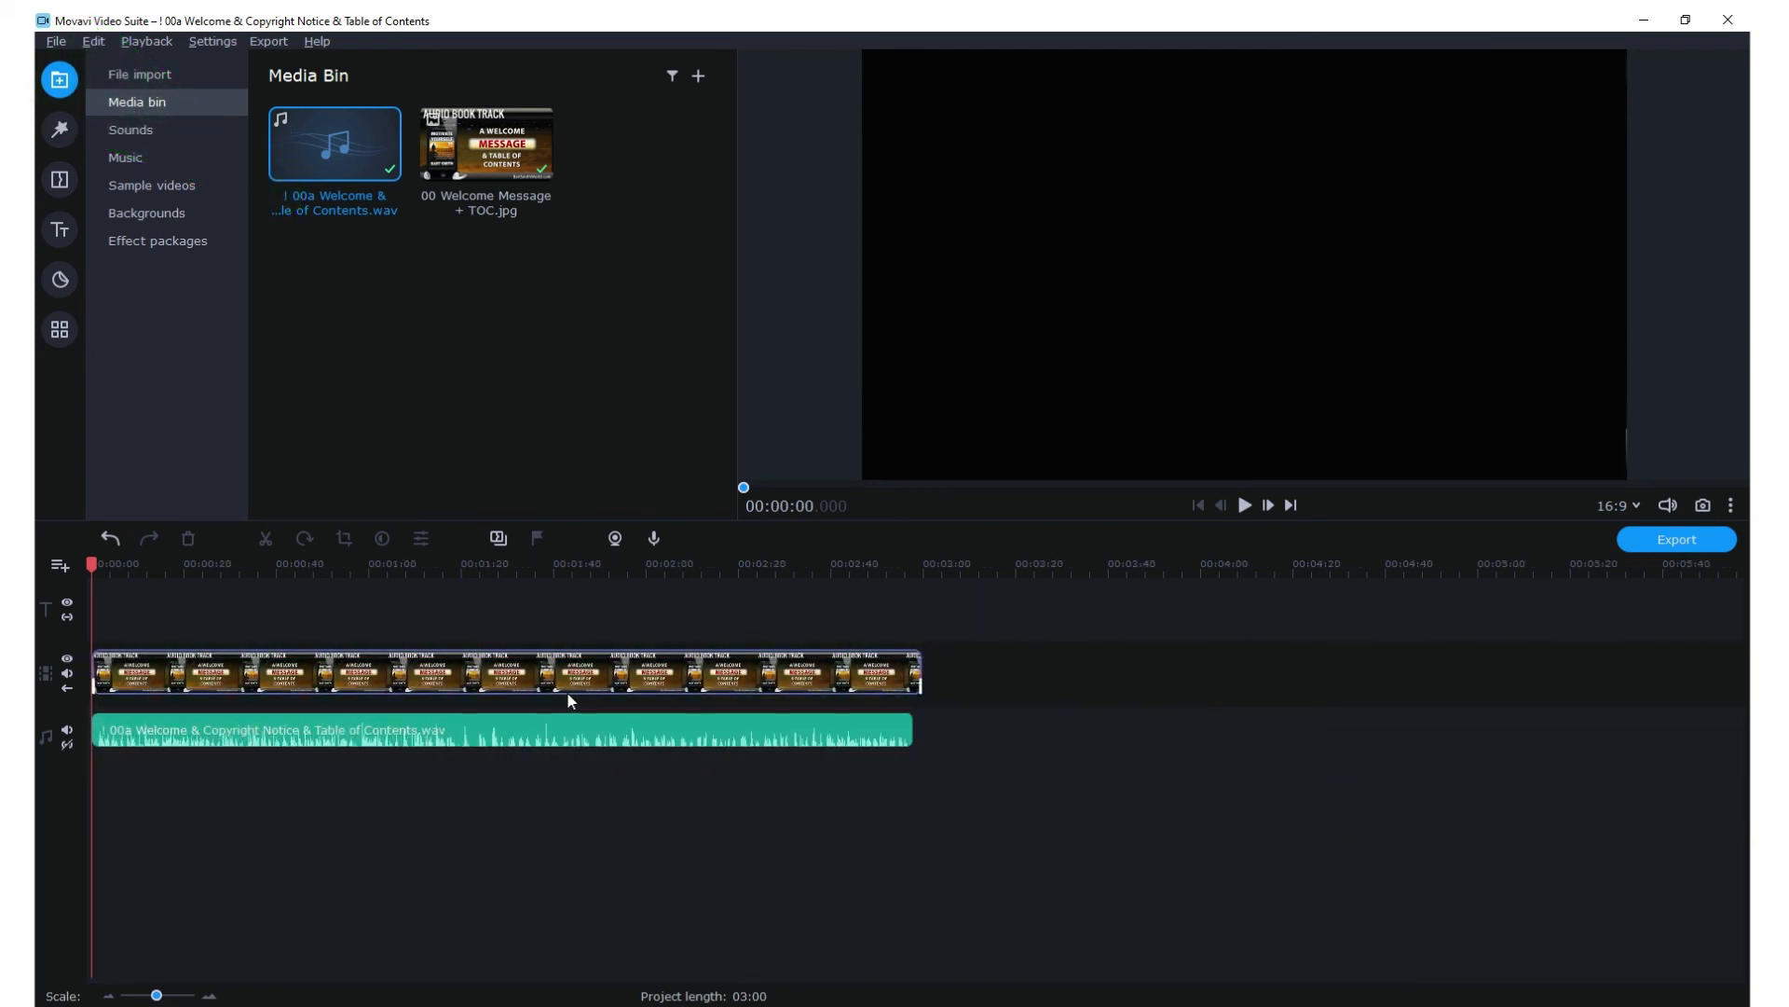
{"action": "left_click", "coordinate": [925, 602]}
{"action": "scroll", "coordinate": [950, 631], "scroll_direction": "up", "scroll_amount": 6}
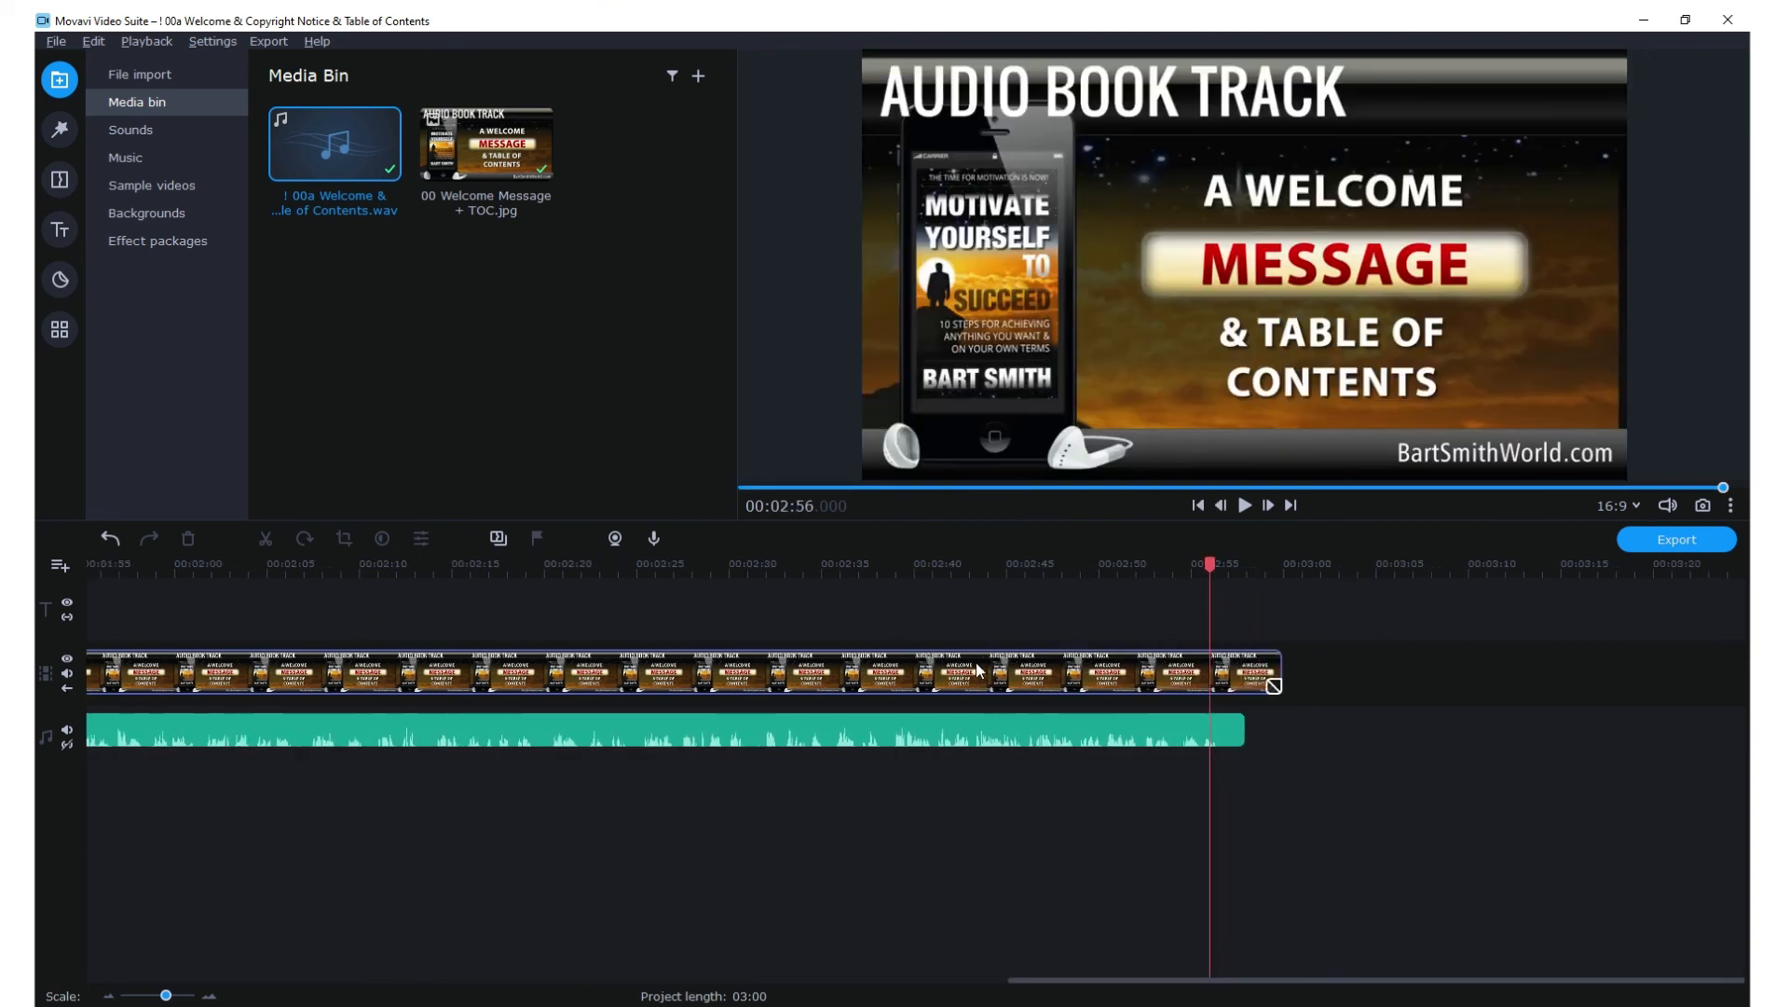
{"action": "left_click_drag", "start_coordinate": [1282, 671], "coordinate": [1221, 664]}
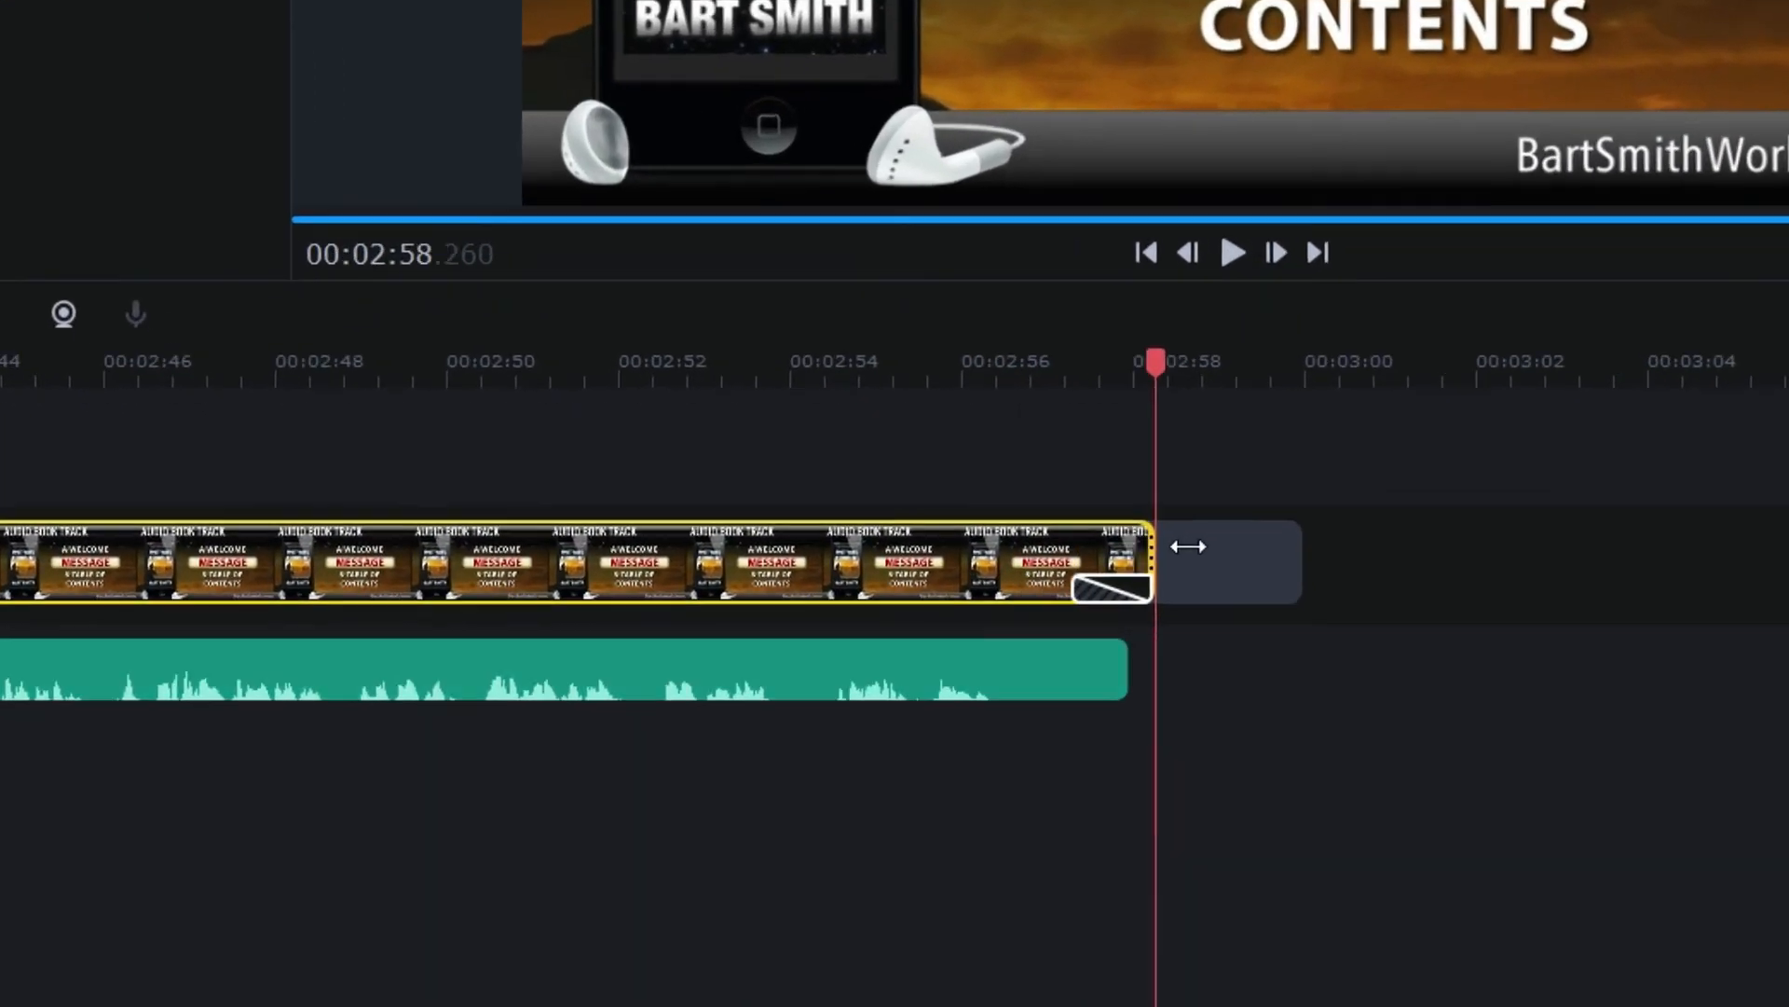
{"action": "left_click_drag", "start_coordinate": [1188, 547], "coordinate": [1342, 550]}
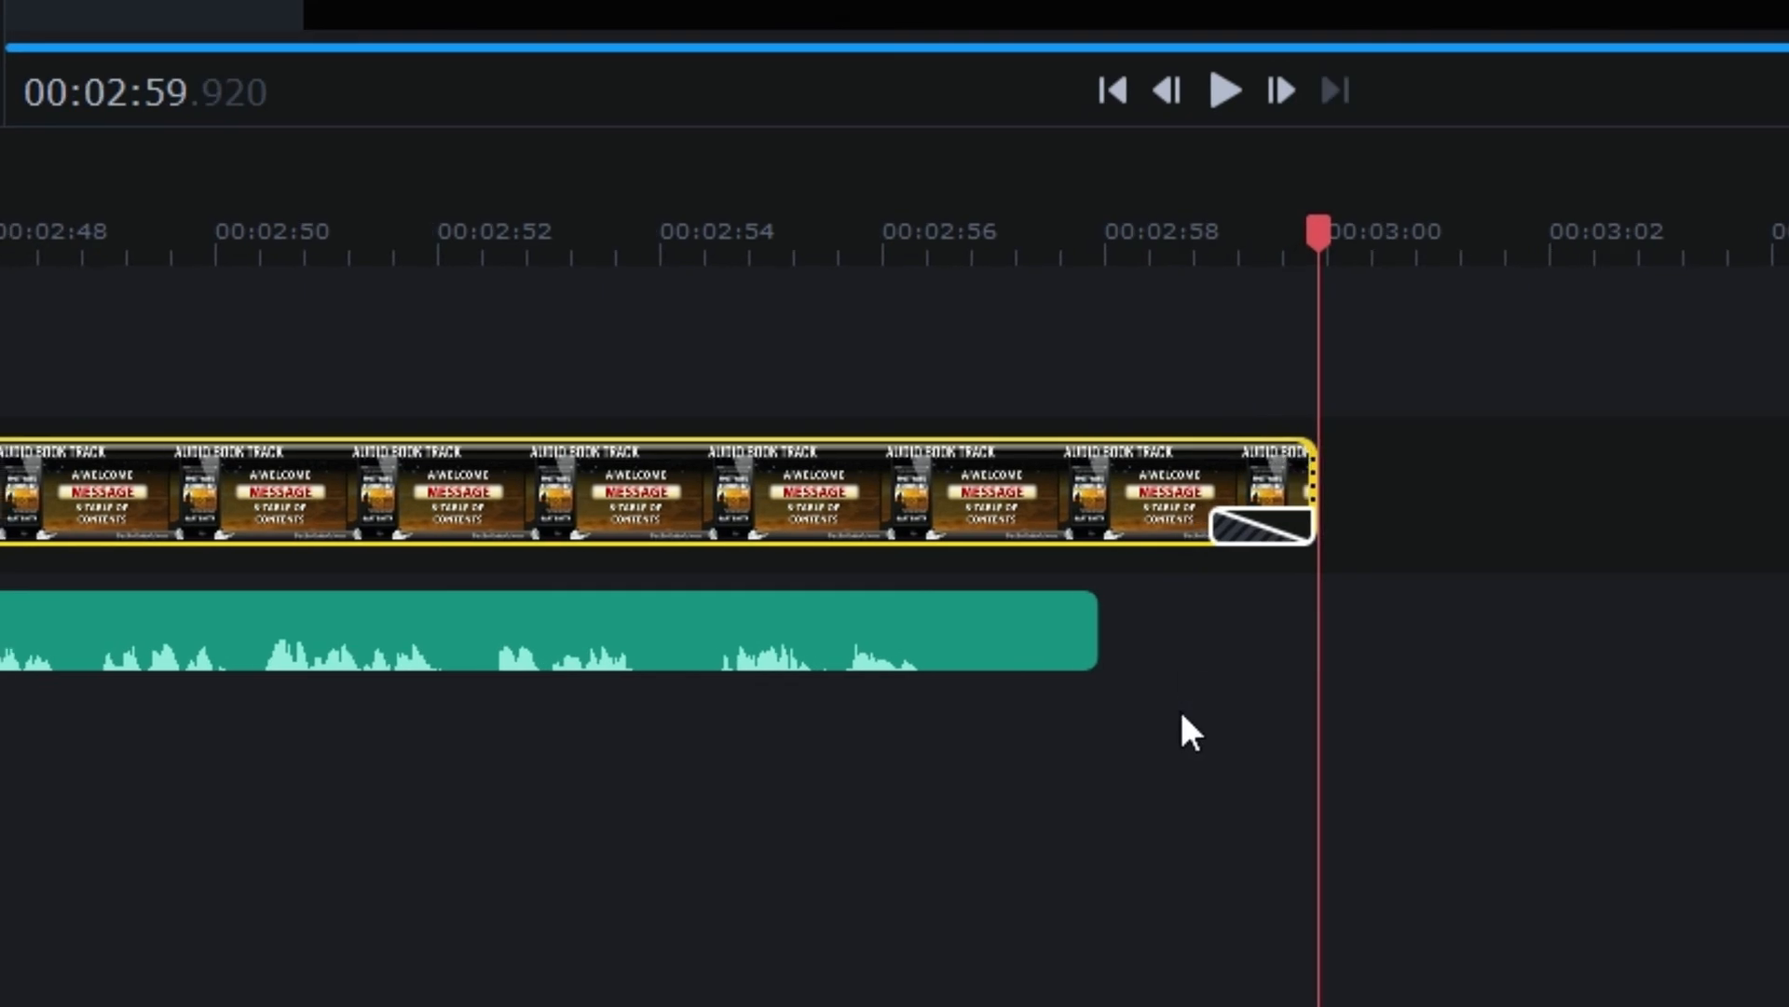
- Apply the Page turn transition at the start of the image clip
{"action": "left_click", "coordinate": [55, 171]}
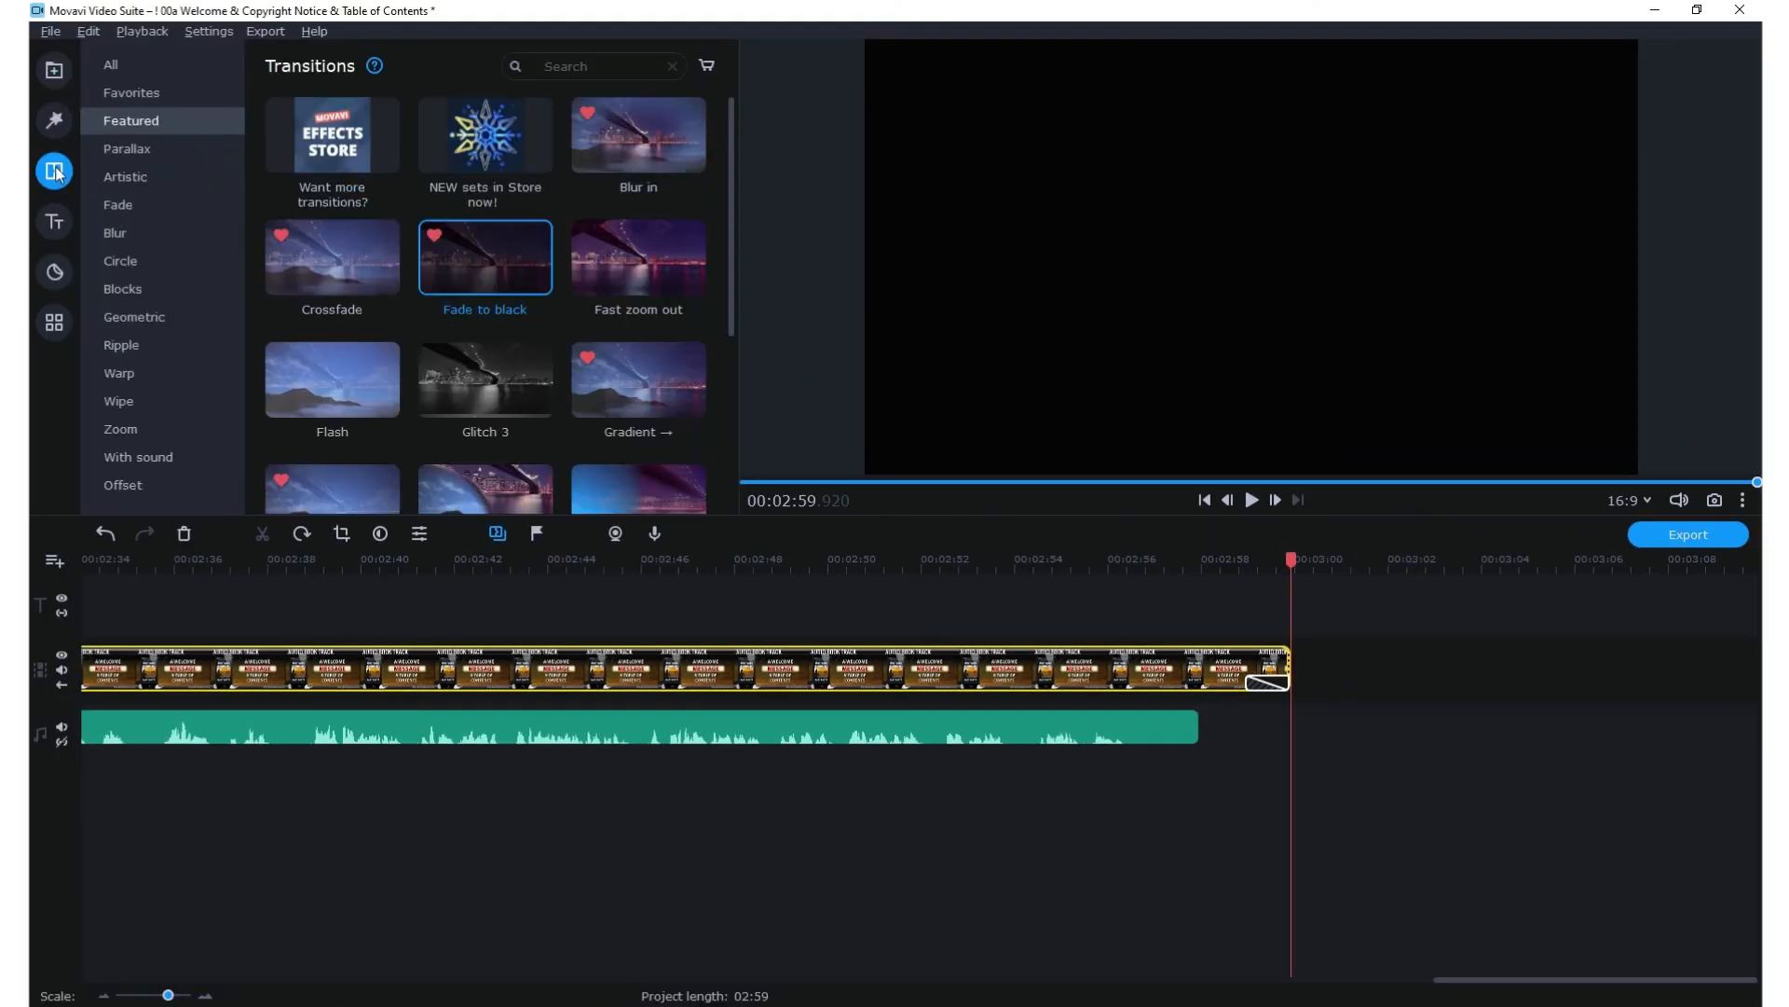
{"action": "mouse_move", "coordinate": [351, 296]}
{"action": "left_mouse_down"}
{"action": "mouse_move", "coordinate": [471, 255]}
{"action": "mouse_move", "coordinate": [777, 429]}
{"action": "mouse_move", "coordinate": [1161, 695]}
{"action": "mouse_move", "coordinate": [1230, 687]}
{"action": "left_mouse_up"}
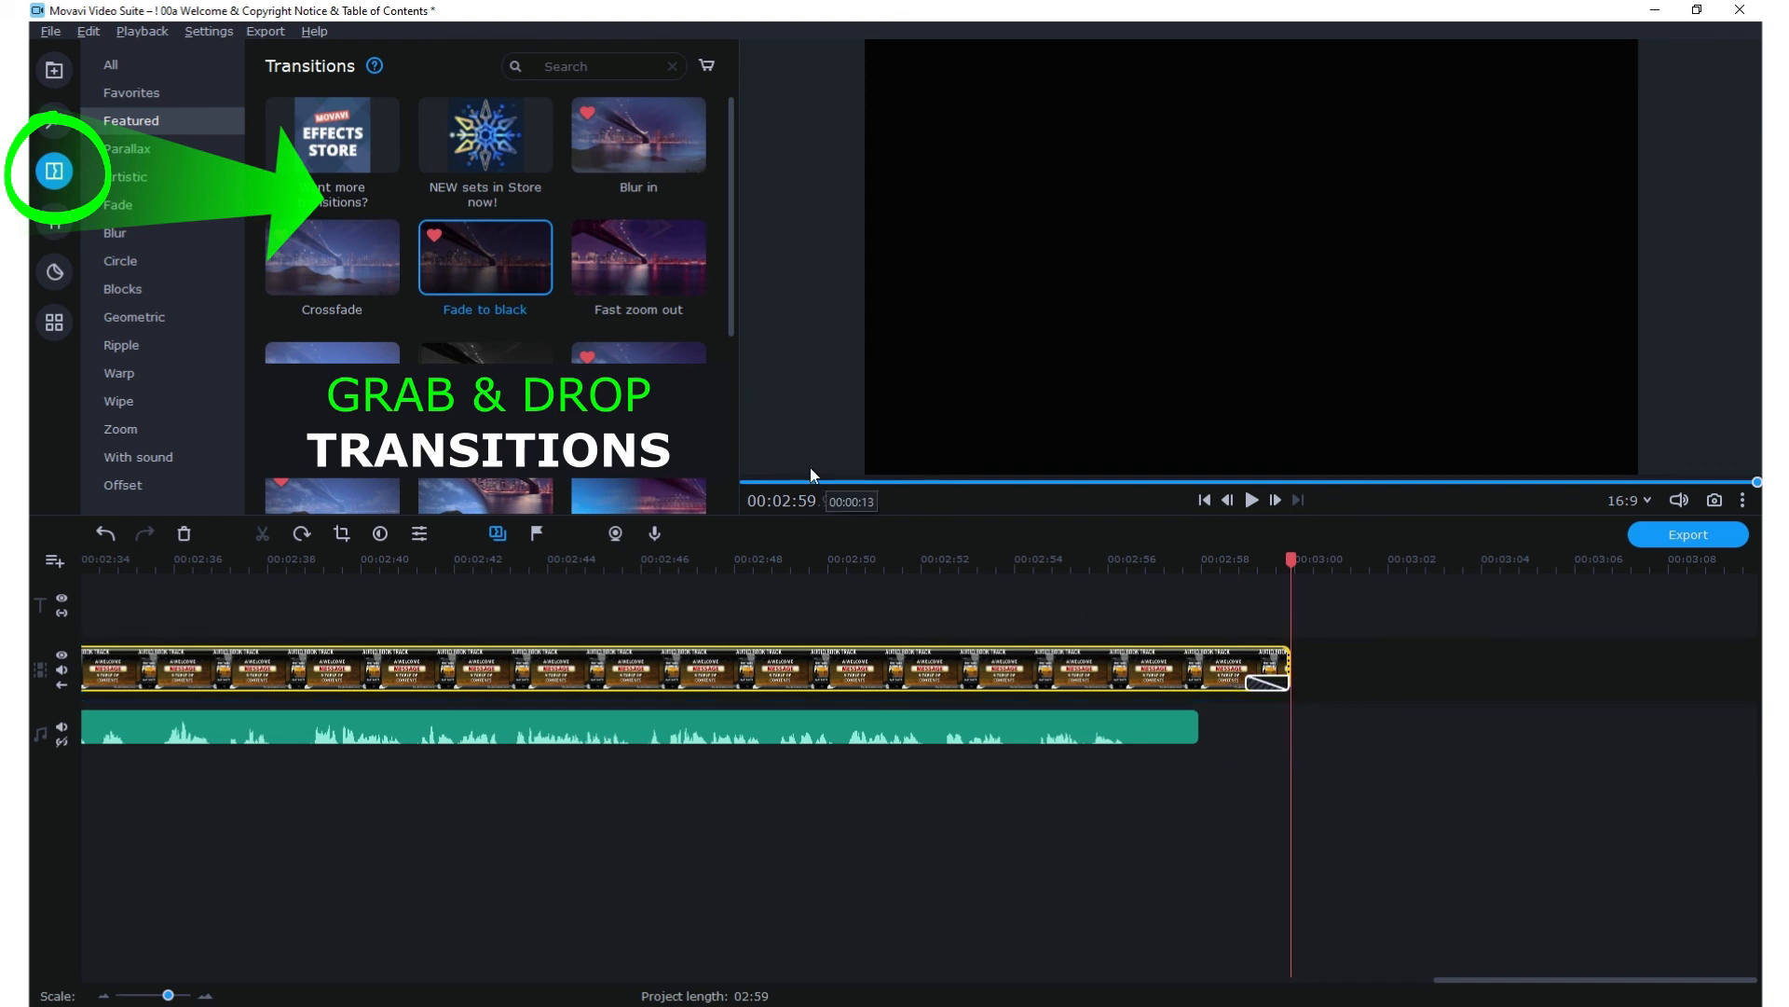
{"action": "left_click", "coordinate": [744, 481]}
{"action": "scroll", "coordinate": [457, 483], "scroll_direction": "down", "scroll_amount": 3}
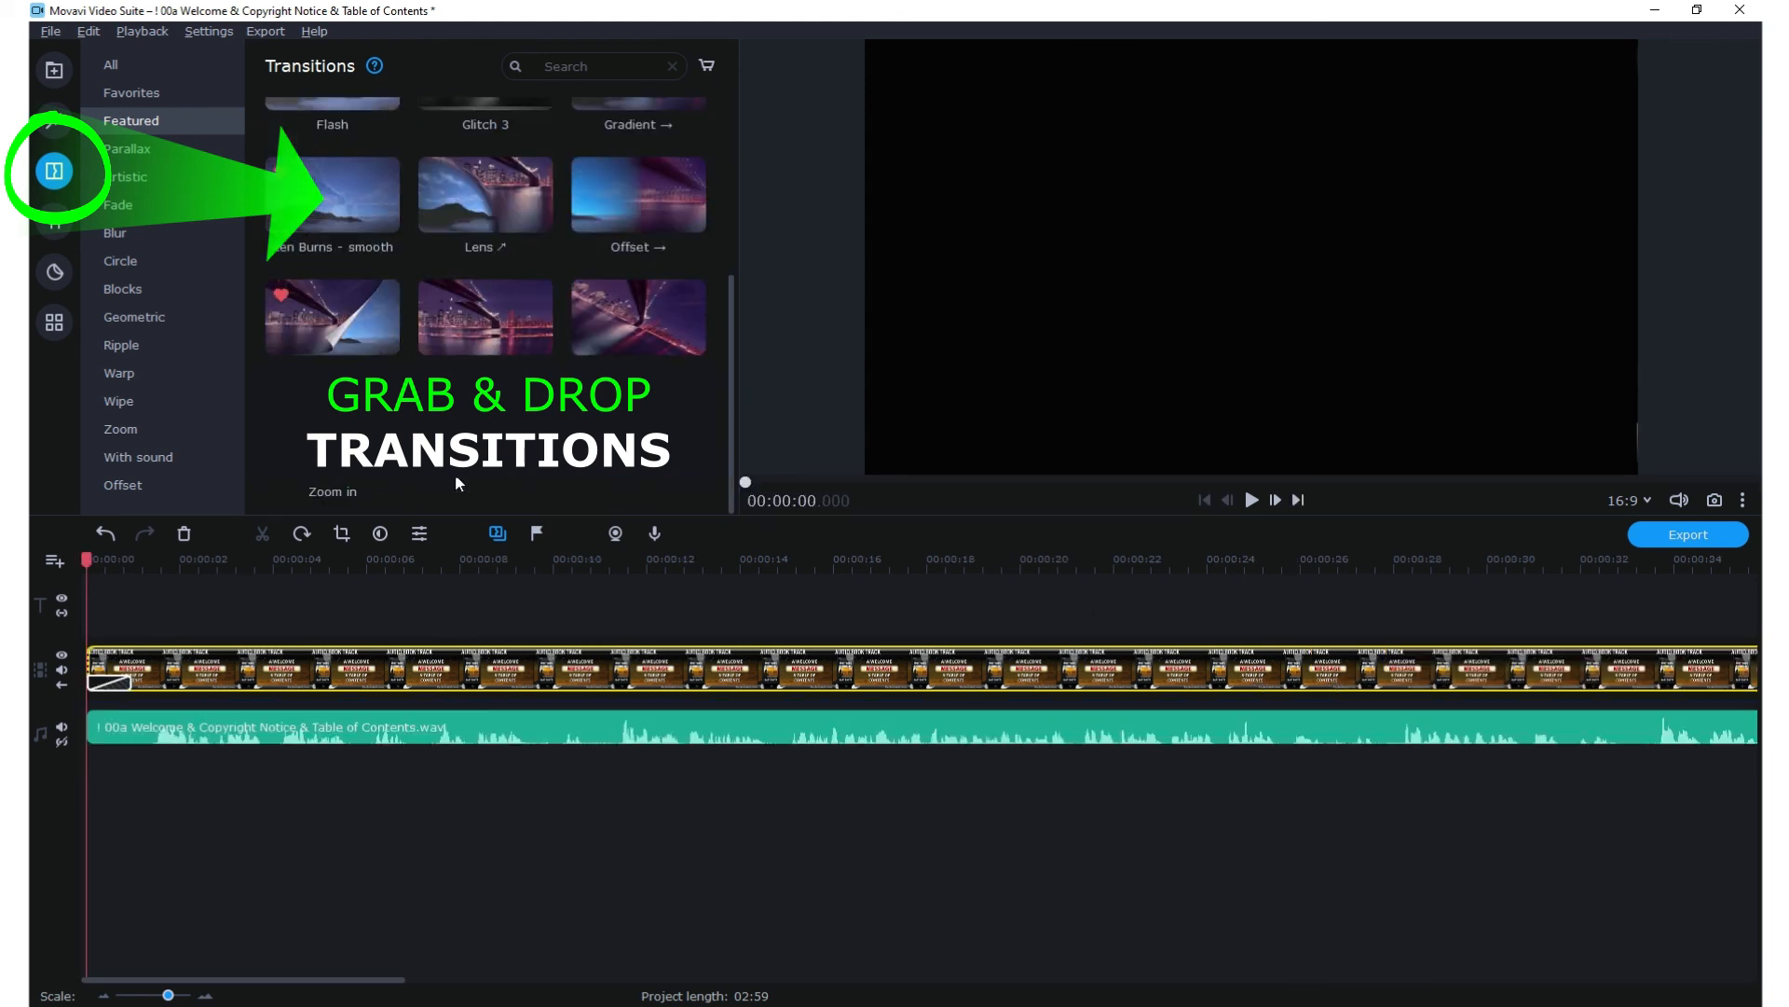
{"action": "mouse_move", "coordinate": [331, 317]}
{"action": "left_mouse_down"}
{"action": "mouse_move", "coordinate": [181, 653]}
{"action": "mouse_move", "coordinate": [104, 688]}
{"action": "left_mouse_up"}
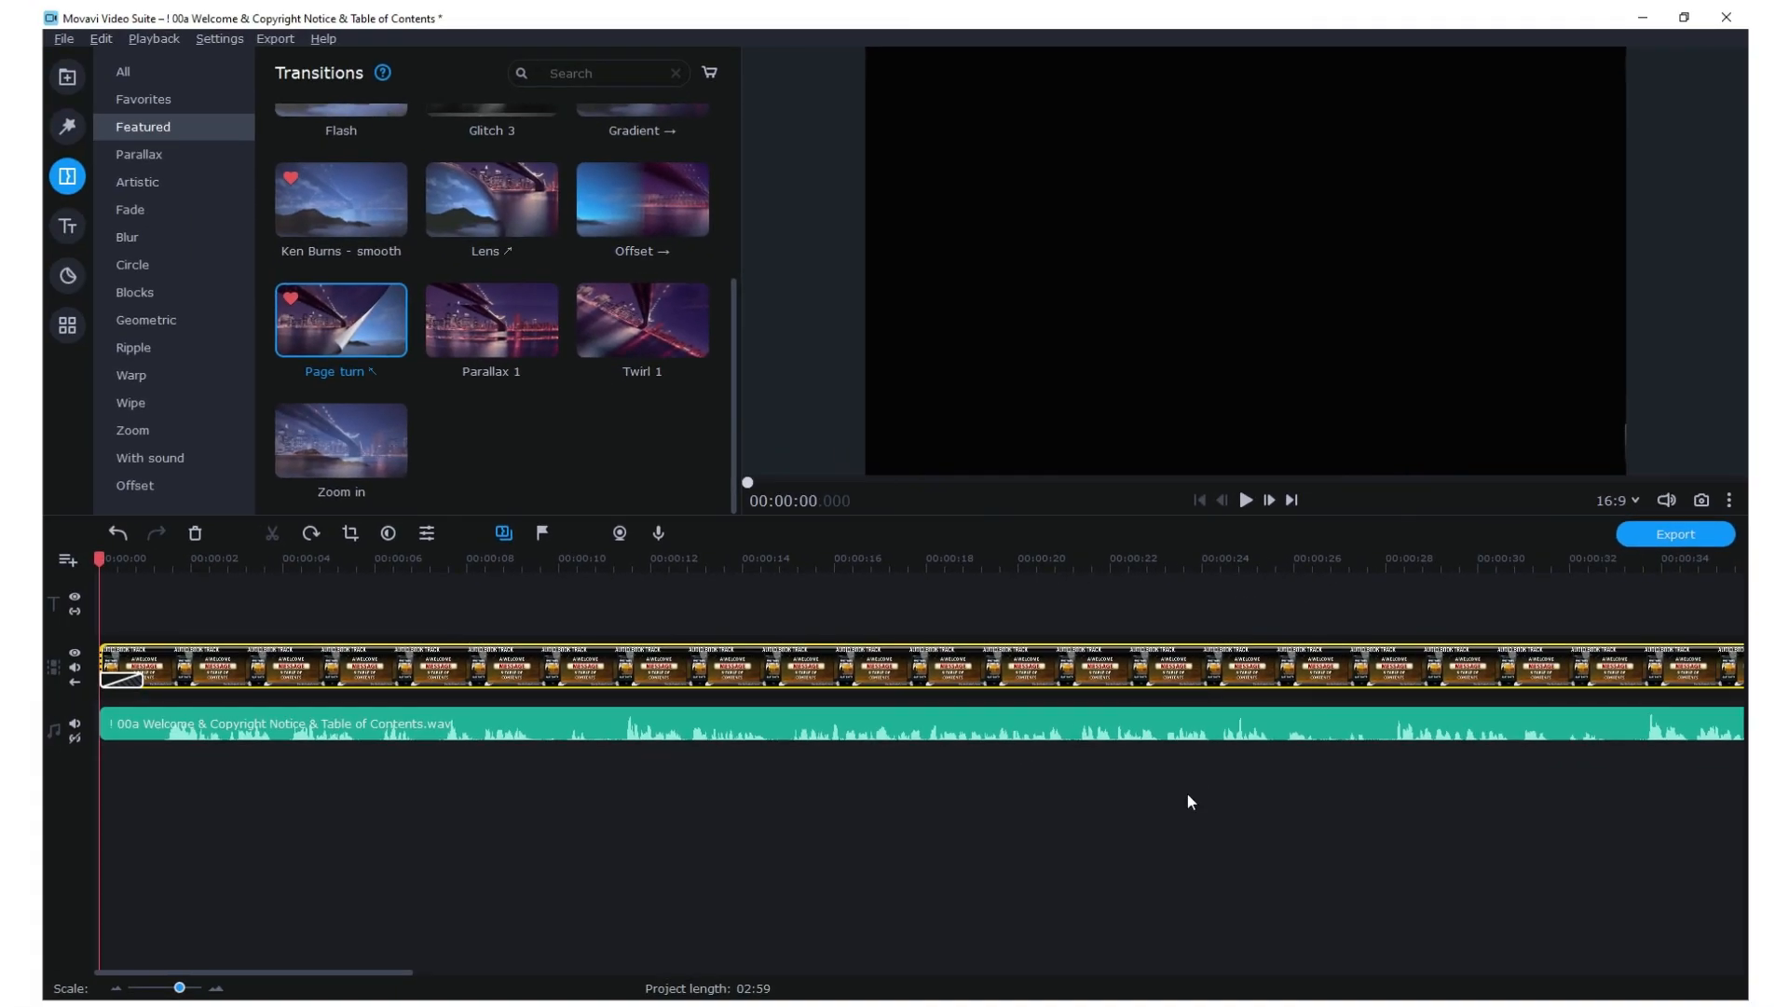
- Return to the imported media and select the cover image 00 Welcome Message + TOC.jpg
{"action": "left_click", "coordinate": [67, 77]}
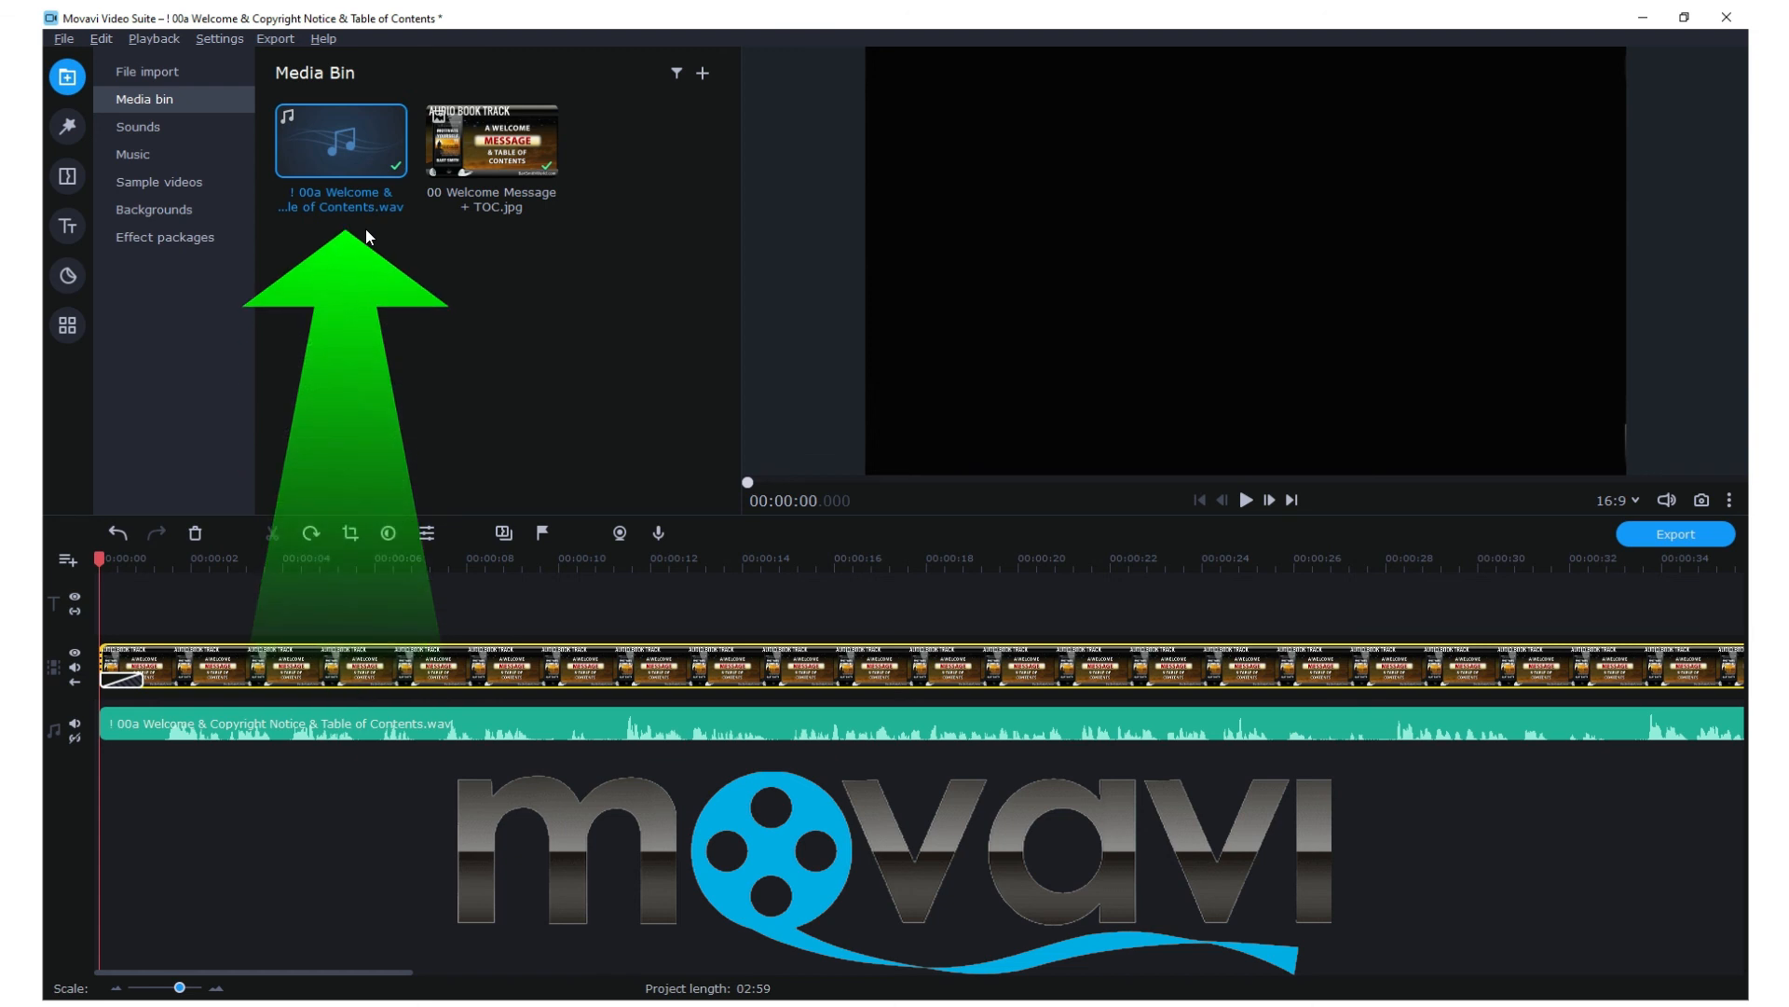
{"action": "left_click", "coordinate": [554, 247]}
{"action": "left_click", "coordinate": [511, 147]}
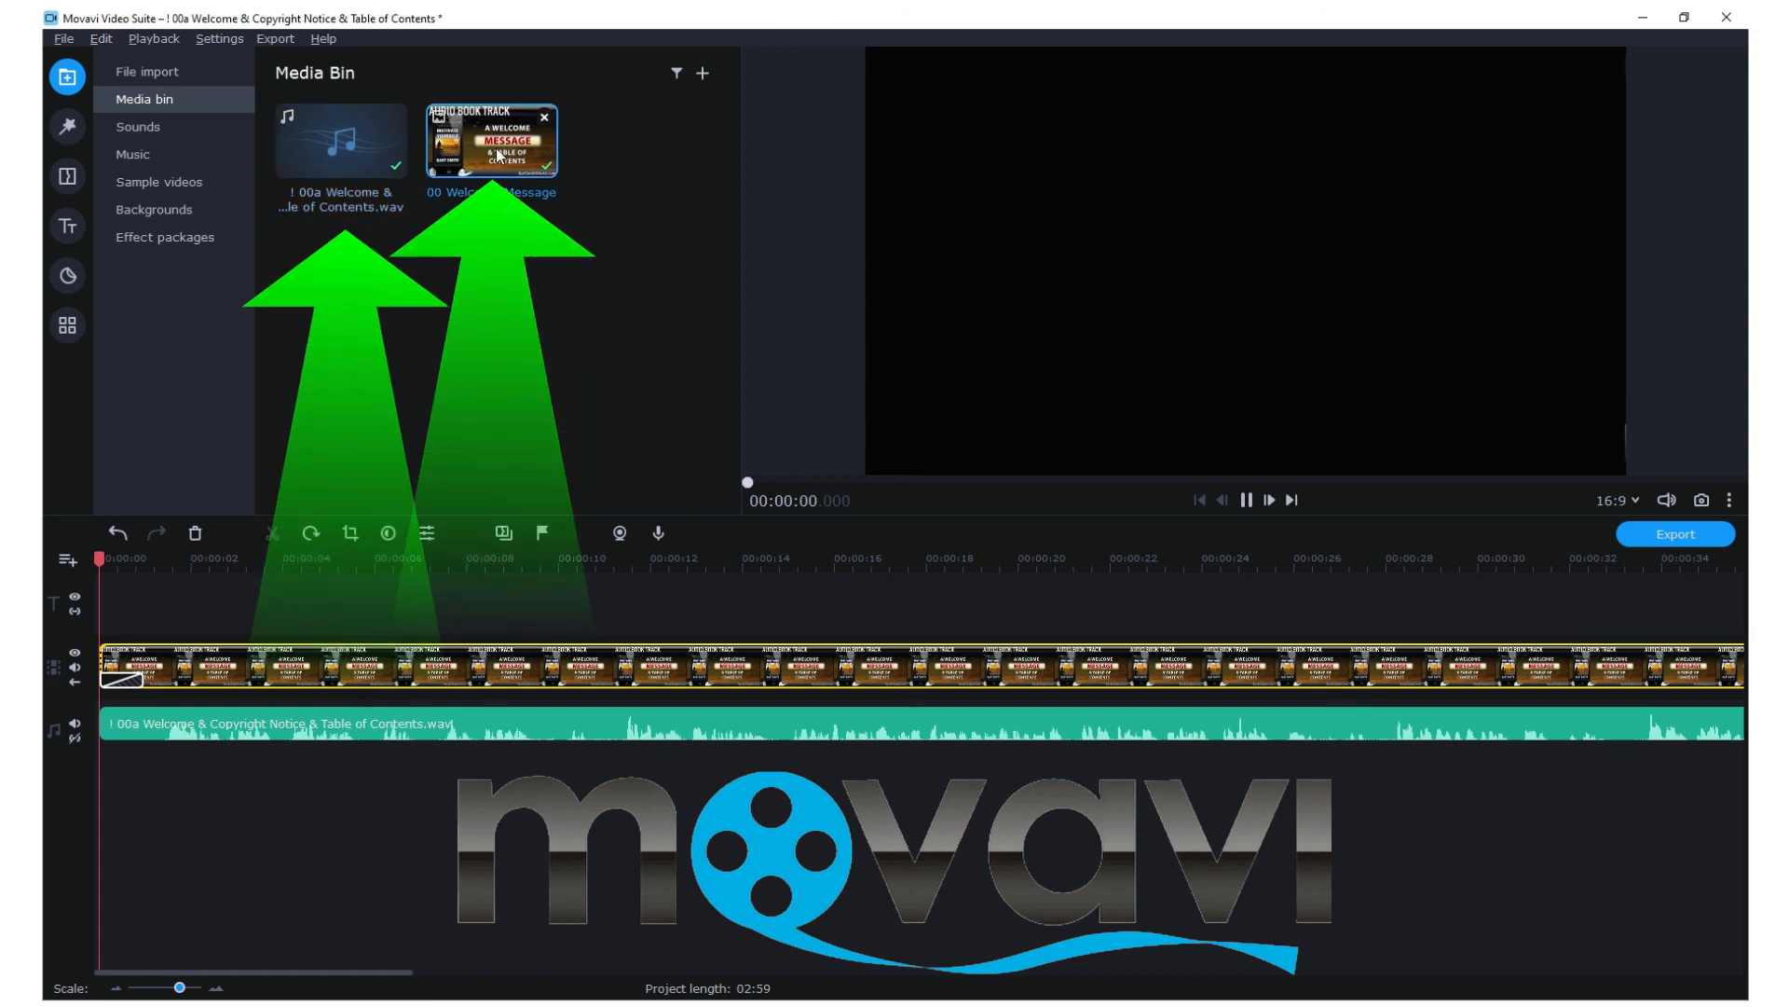